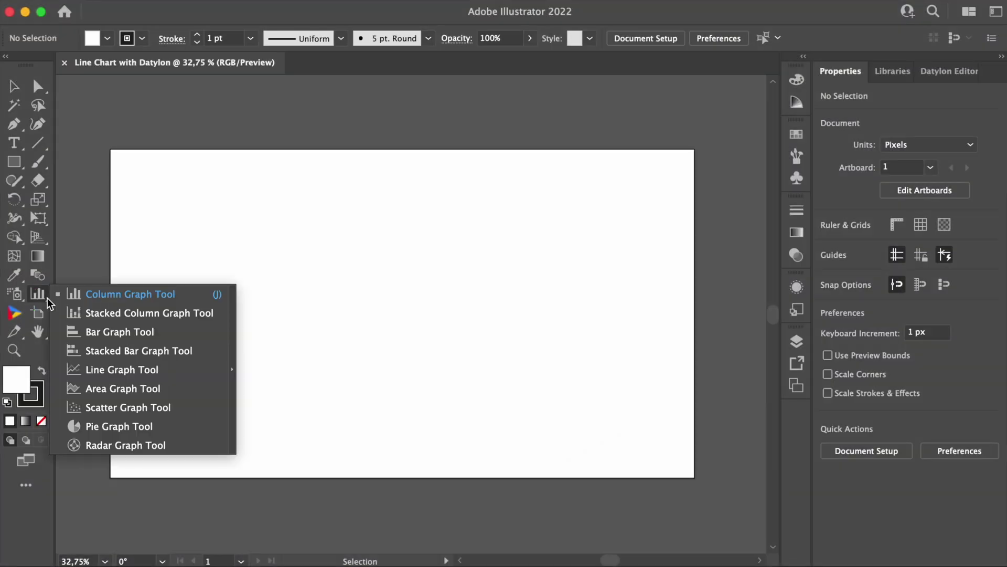
- Pick the Line Graph tool from the Graph flyout, then switch to the Datylon tool
left_click(138, 370)
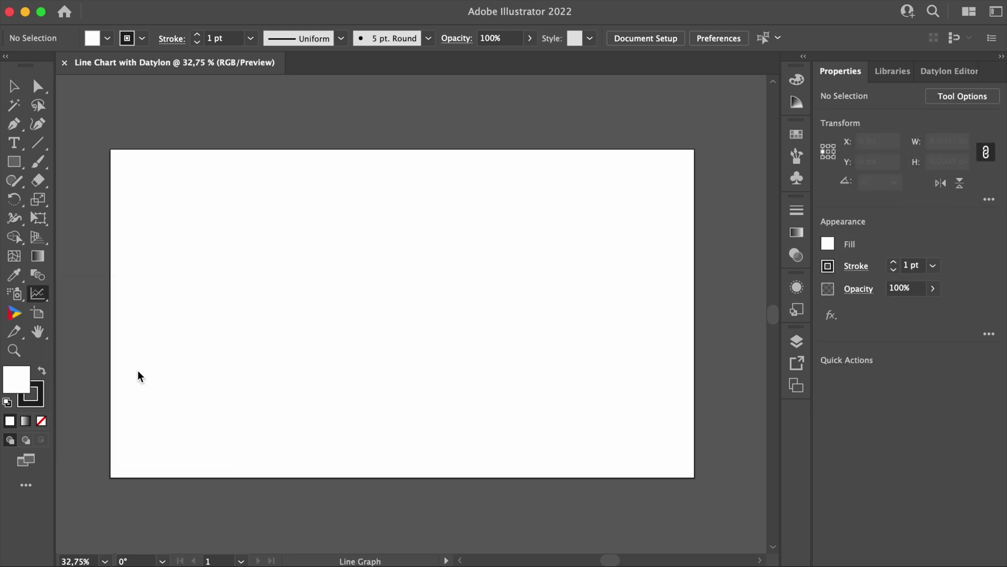
left_click(14, 313)
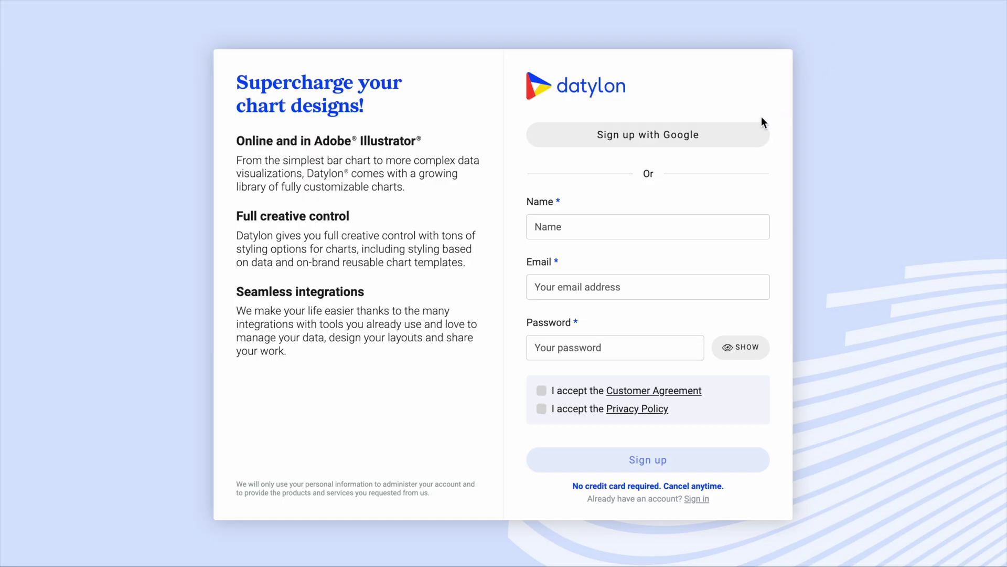
- Sign up with Google and download Datylon for Illustrator for Apple Silicon Mac
left_click(671, 137)
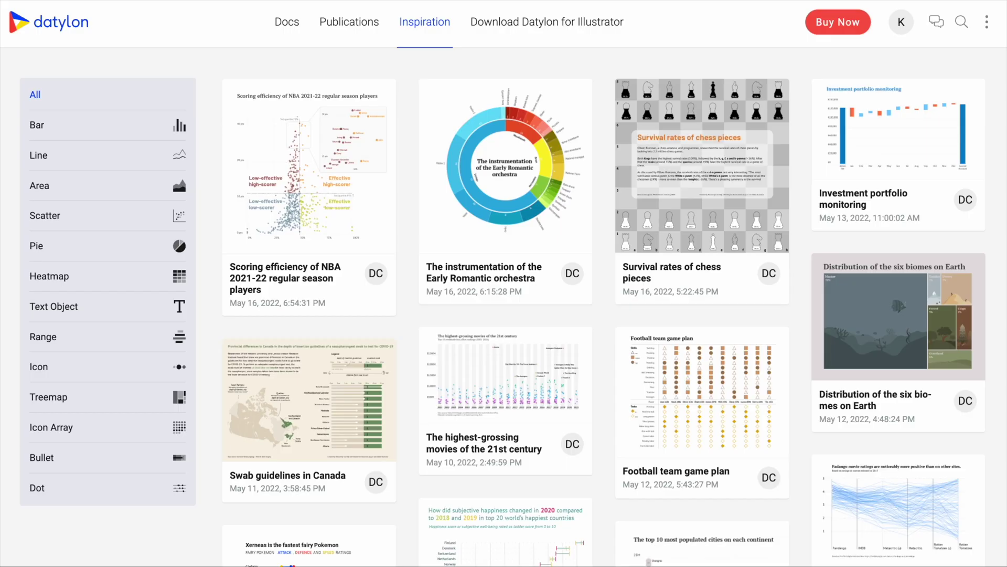
left_click(571, 22)
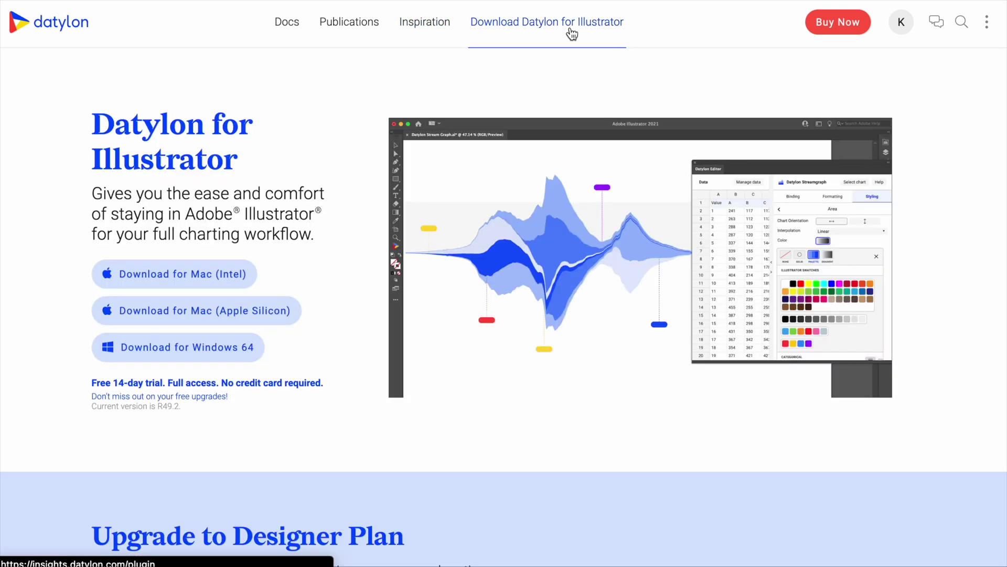
left_click(240, 310)
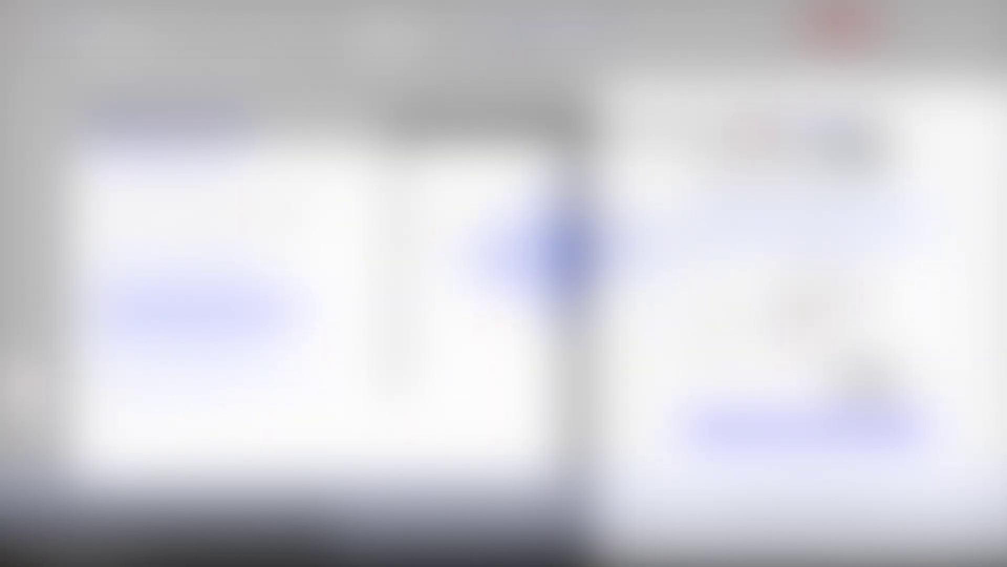
- Enter the account password, make the chart line near-black, and widen the heatmap to 865 px
type("•••••••")
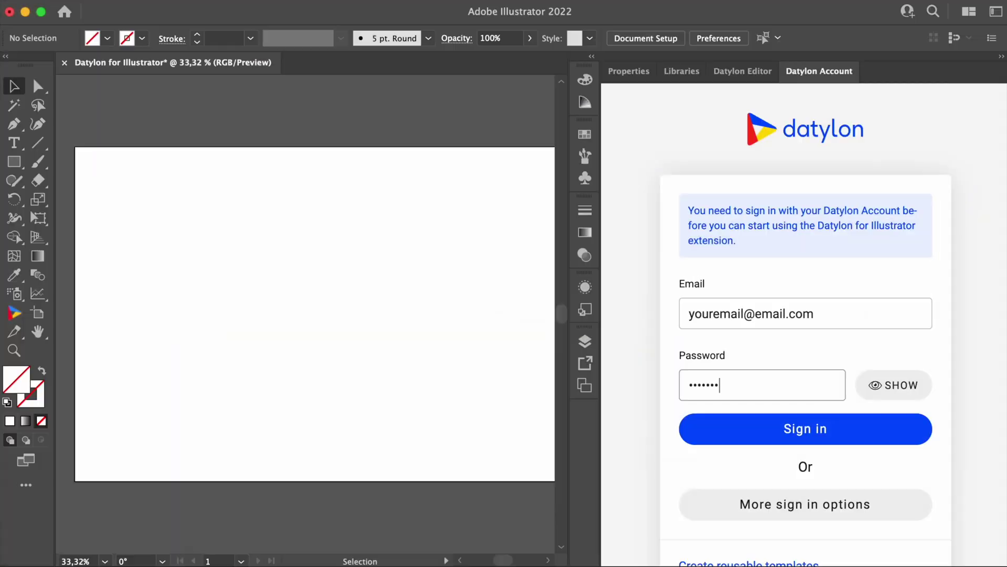
type("••••••••")
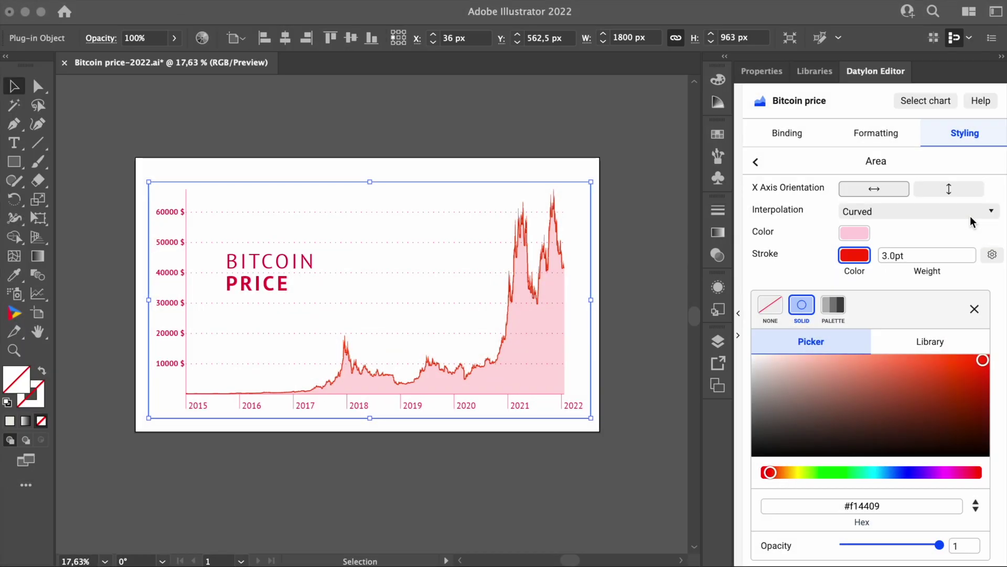
left_click(757, 445)
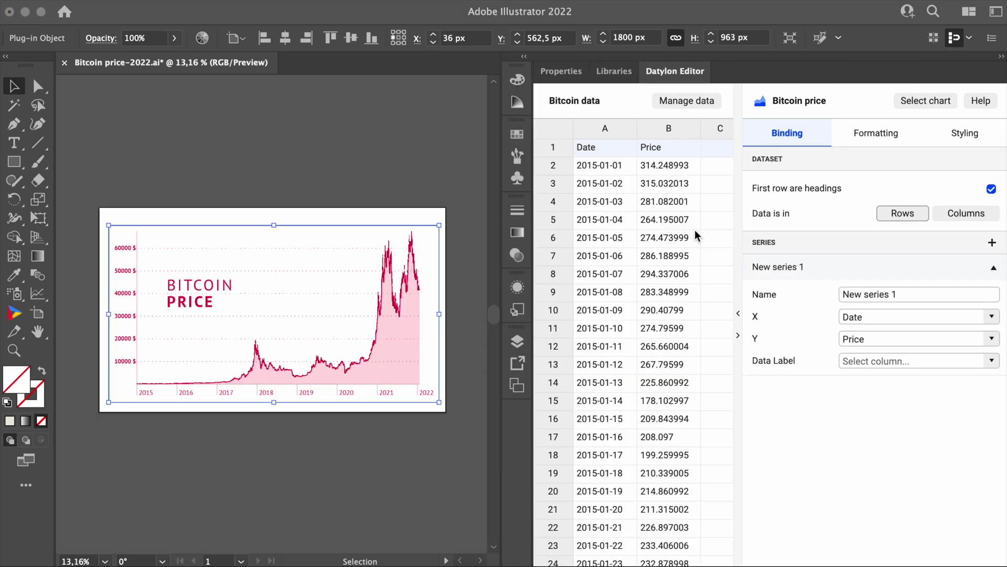
left_click_drag(603, 166, 674, 508)
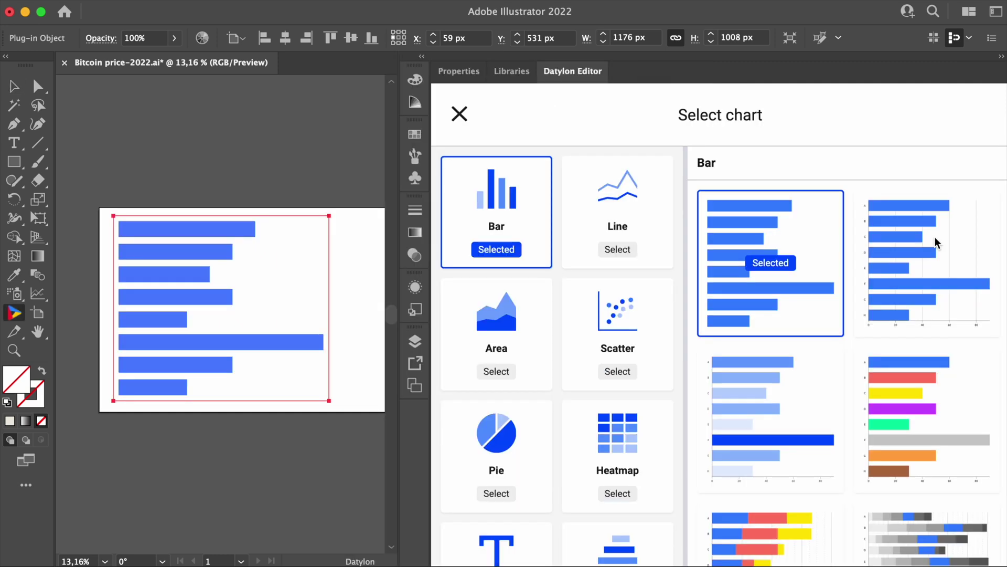
scroll(935, 237, "down", 3)
scroll(935, 237, "down", 10)
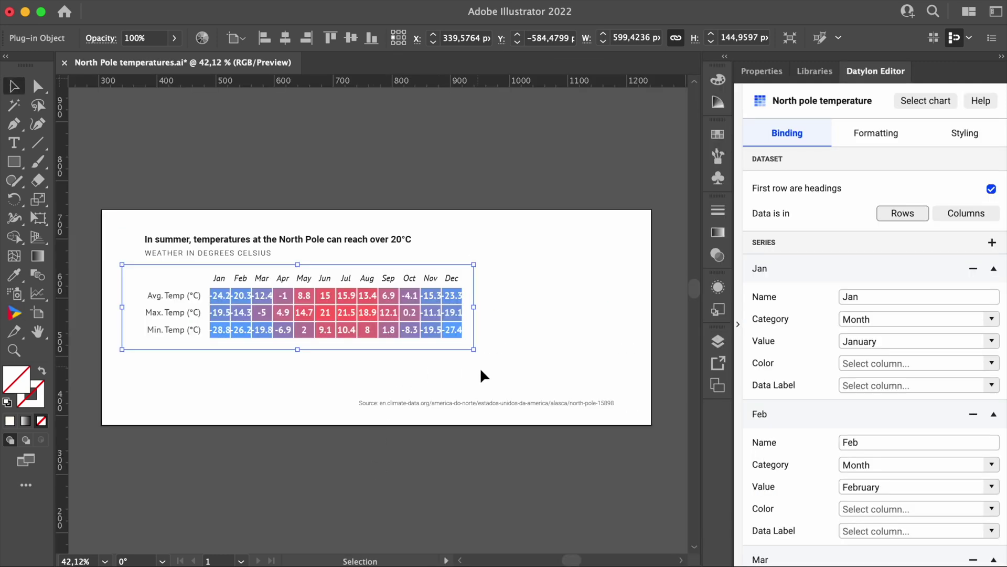
left_click_drag(474, 306, 629, 303)
left_click_drag(377, 350, 375, 388)
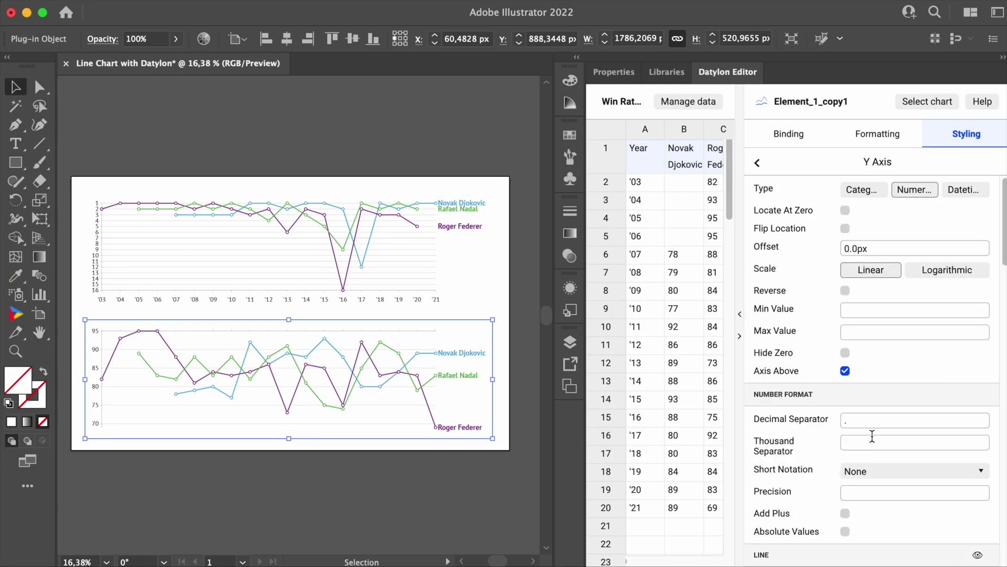
- Give the y-axis a % label suffix, minimum 65 and maximum 100
scroll(871, 437, "down", 15)
left_click(939, 412)
type("%")
left_click(865, 312)
type("65")
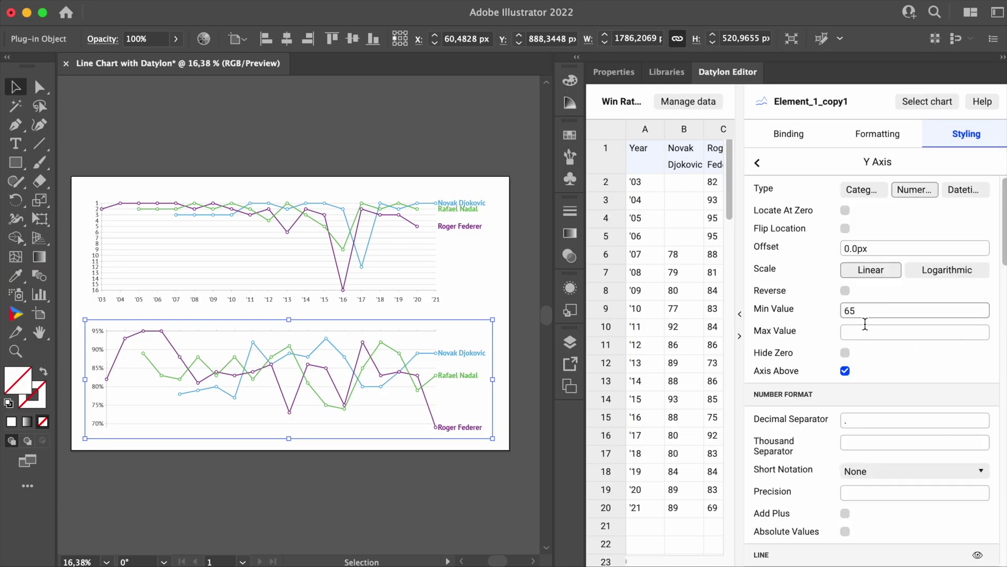
left_click(865, 328)
type("100")
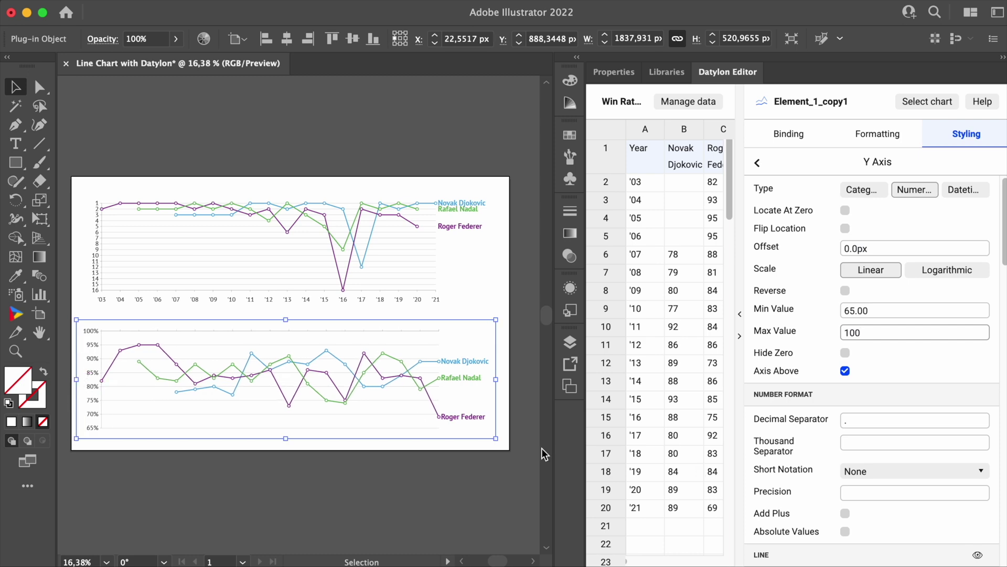
- Move both charts down the artboard and add the title 'The Big Three' above them
left_click(349, 250, "shift")
left_click_drag(350, 250, 350, 275)
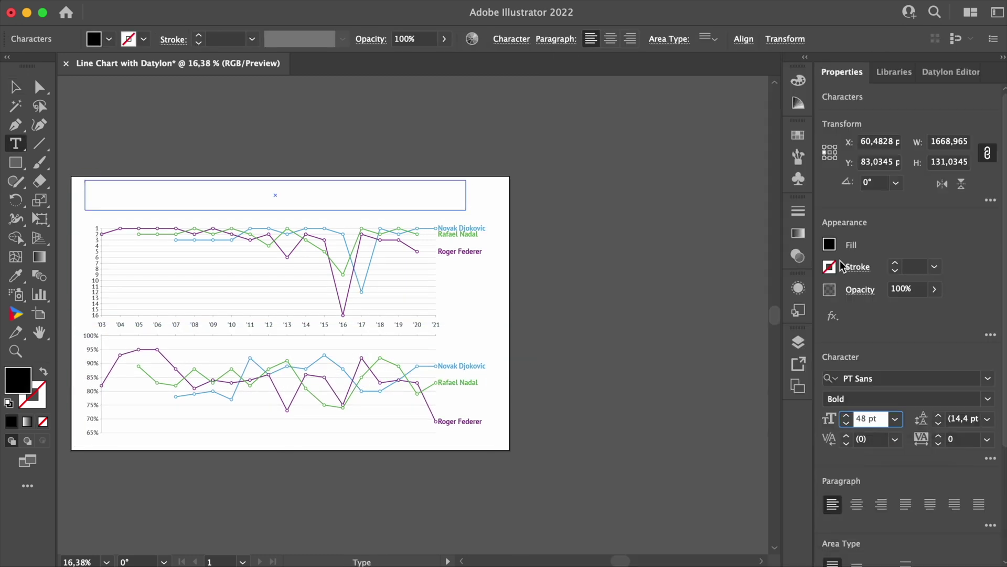
type("The Big Three")
left_click_drag(436, 201, 438, 201)
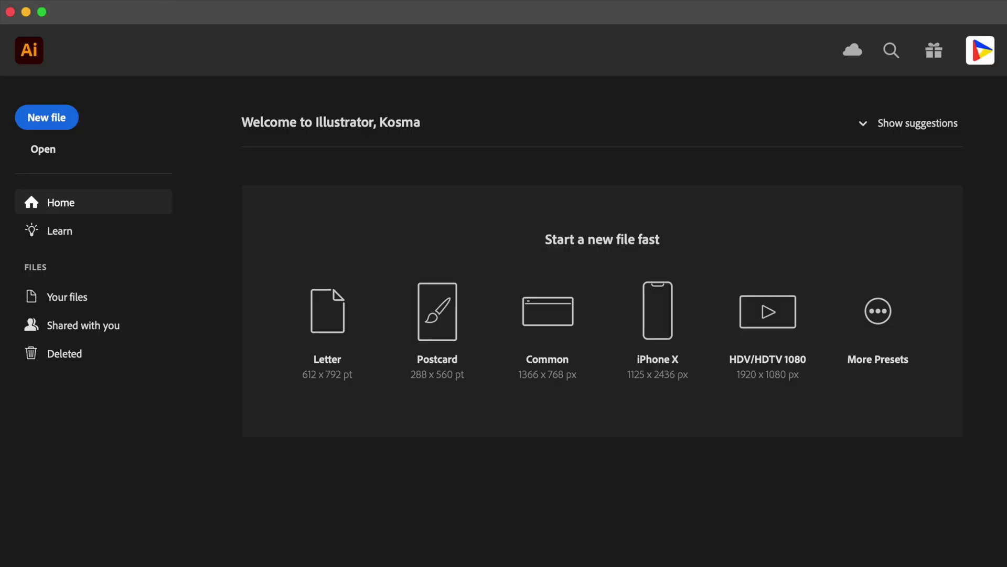
- Create a new 1920 × 1200 px document
left_click(46, 117)
left_click(734, 215)
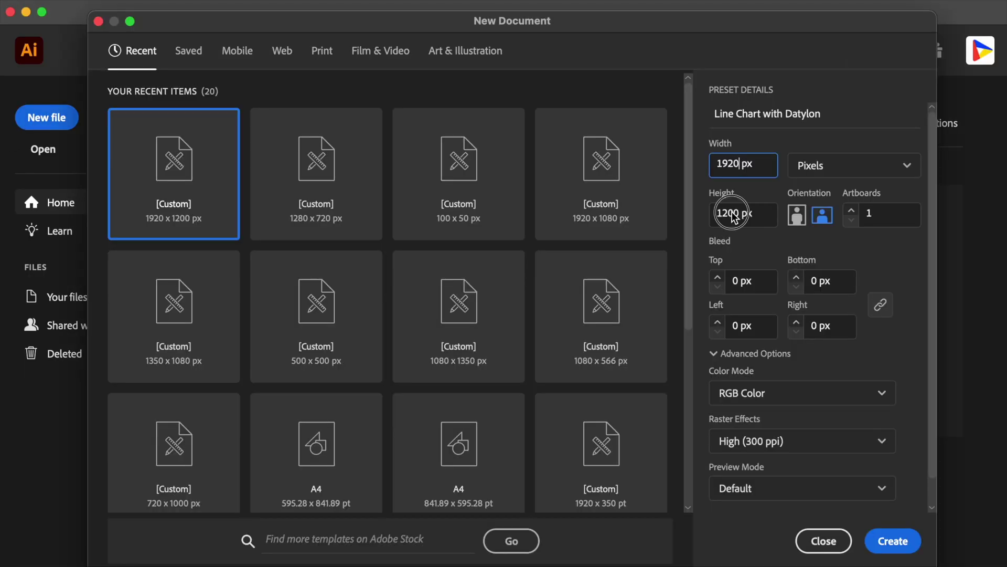
double_click(733, 215)
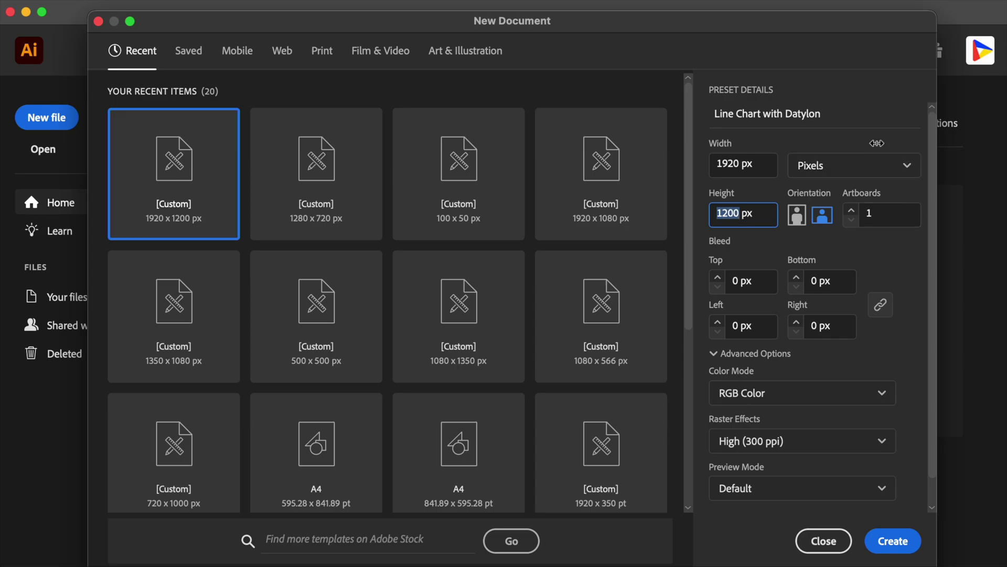
key("Return")
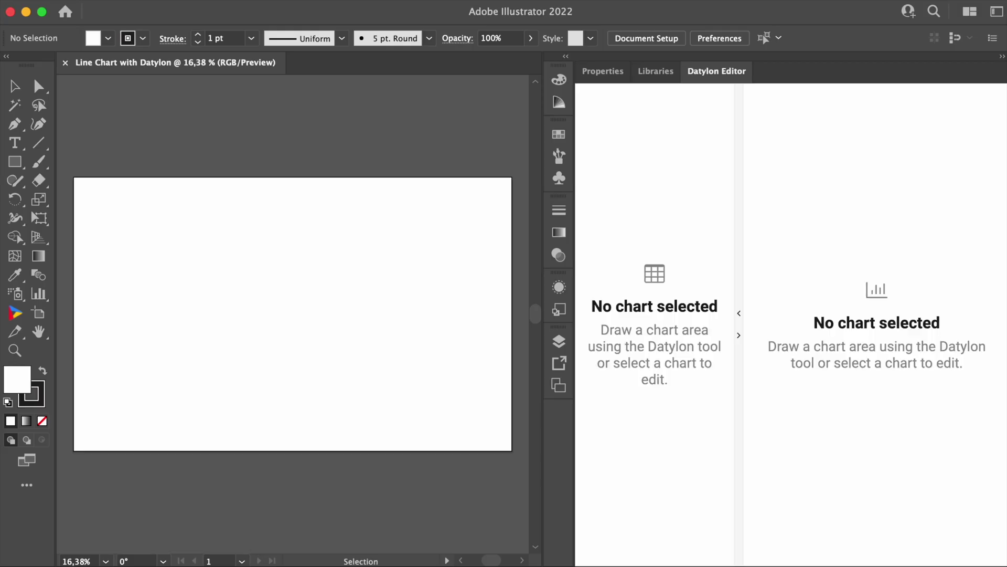
- Draw a Datylon chart area on the artboard
left_click(16, 314)
left_click_drag(106, 223, 398, 409)
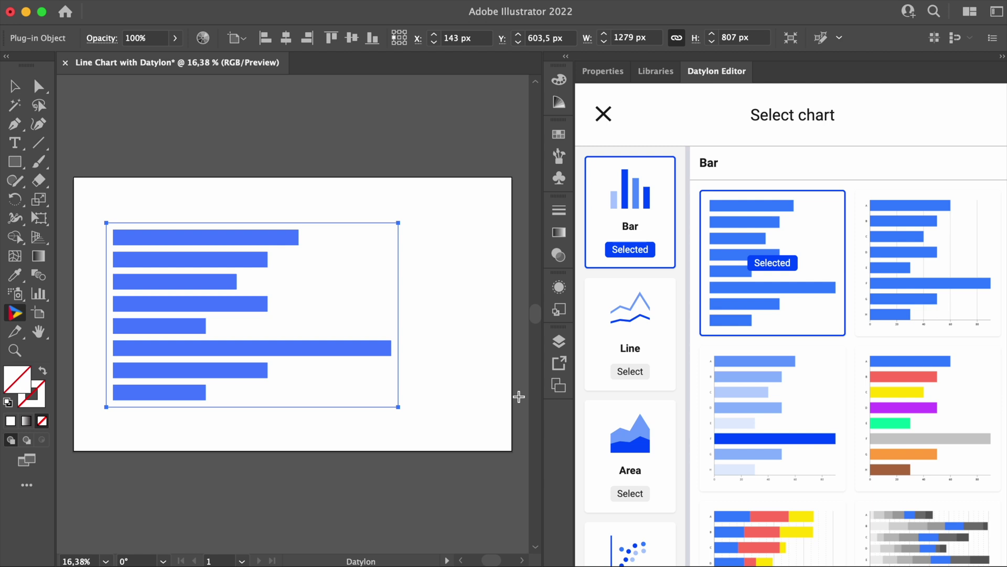
left_click(638, 335)
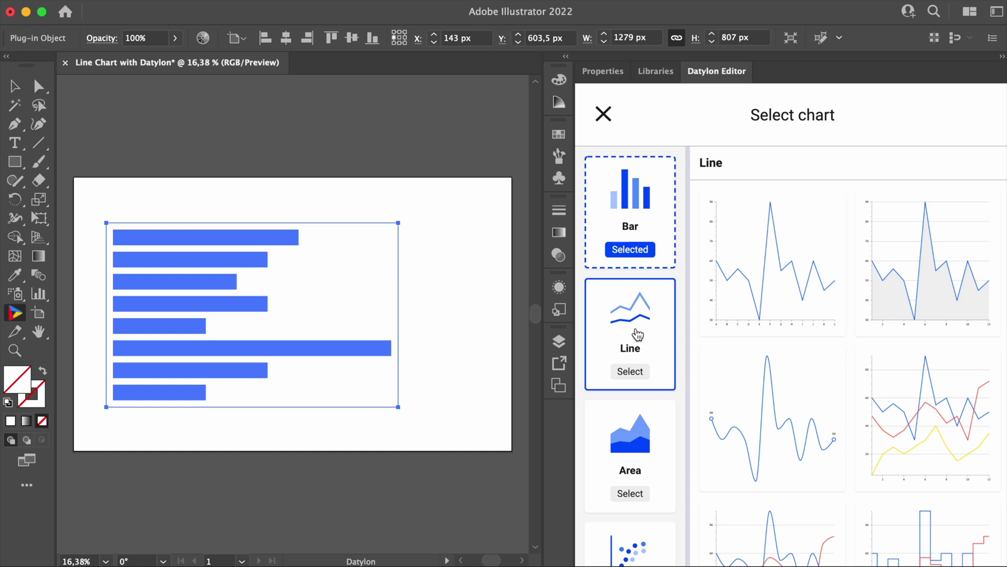
- Apply the multi-line chart template from the Line category
mouse_move(845, 285)
scroll(845, 285, "down", 15)
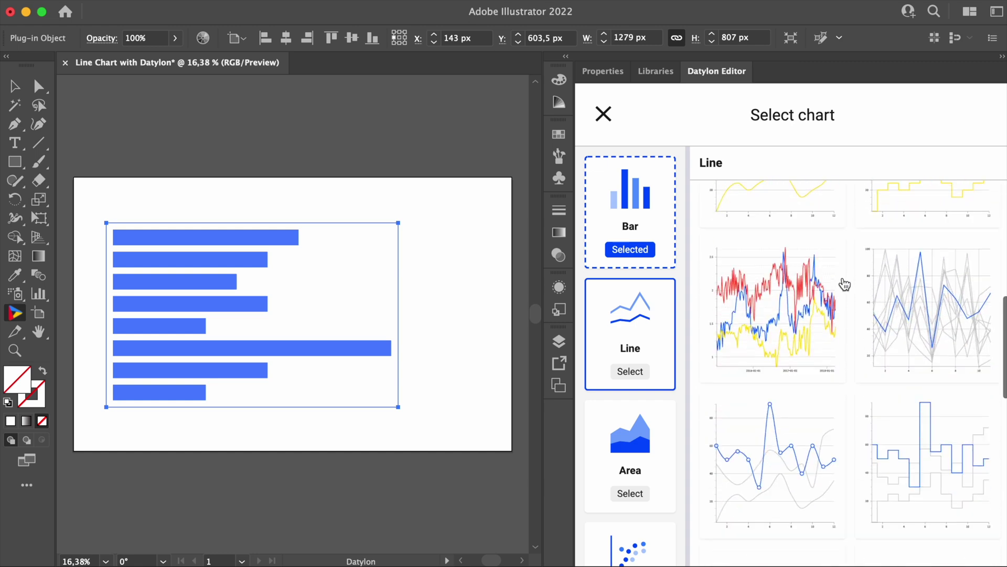
scroll(845, 285, "up", 15)
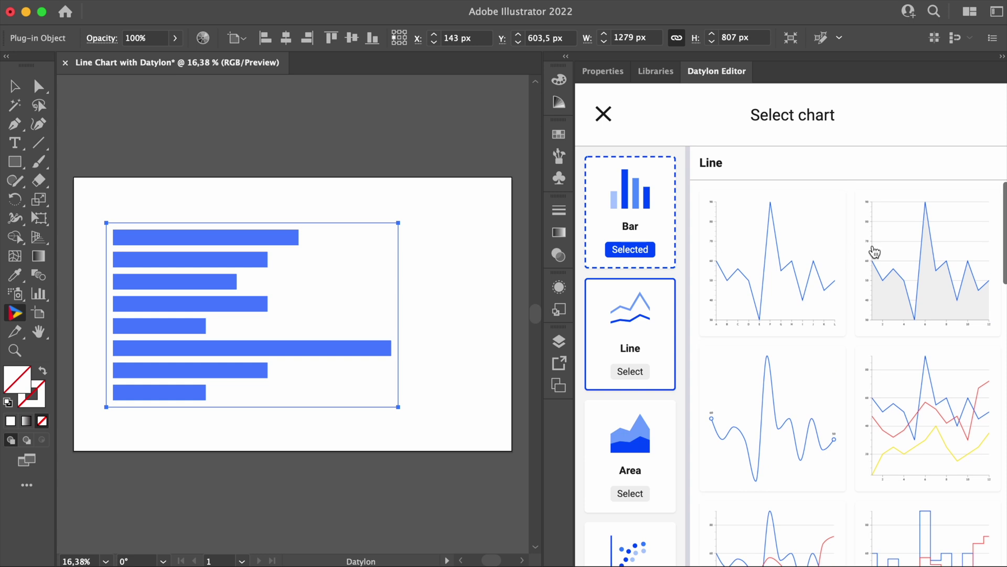
left_click(931, 420)
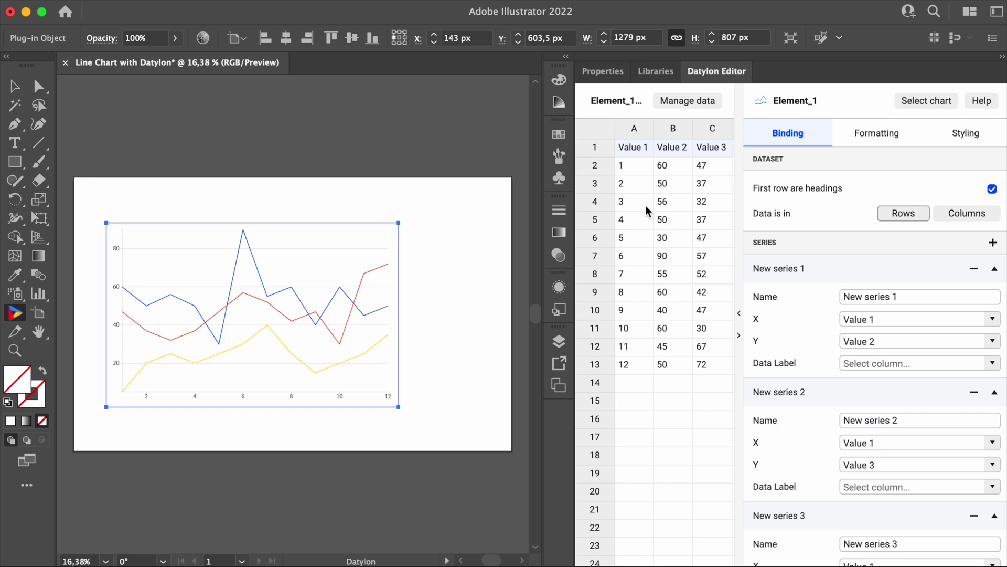
- Import datylon-line-chart-tutorial-the-big-three.xlsx through Manage data and select its Year-end ranking sheet
key("v")
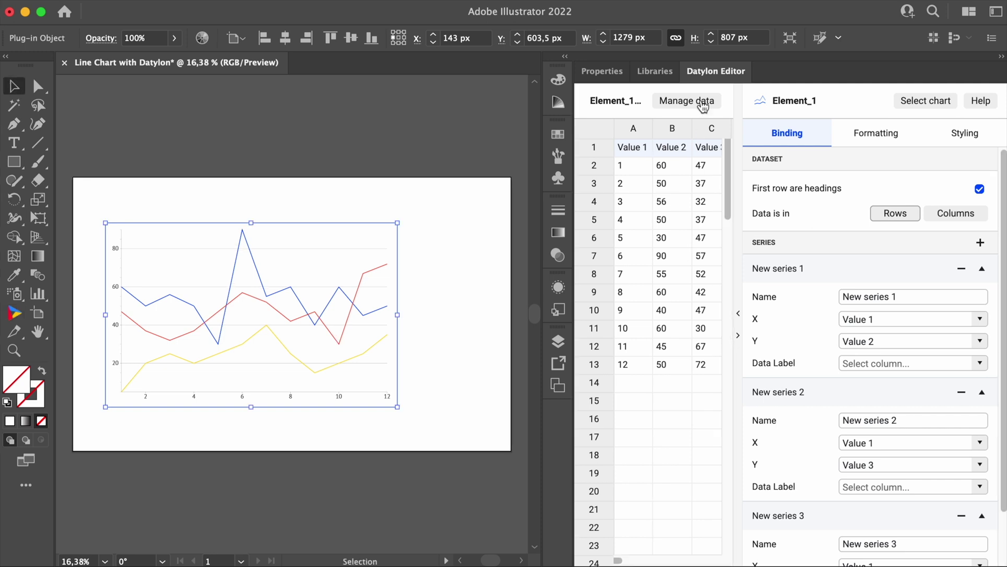
left_click(698, 102)
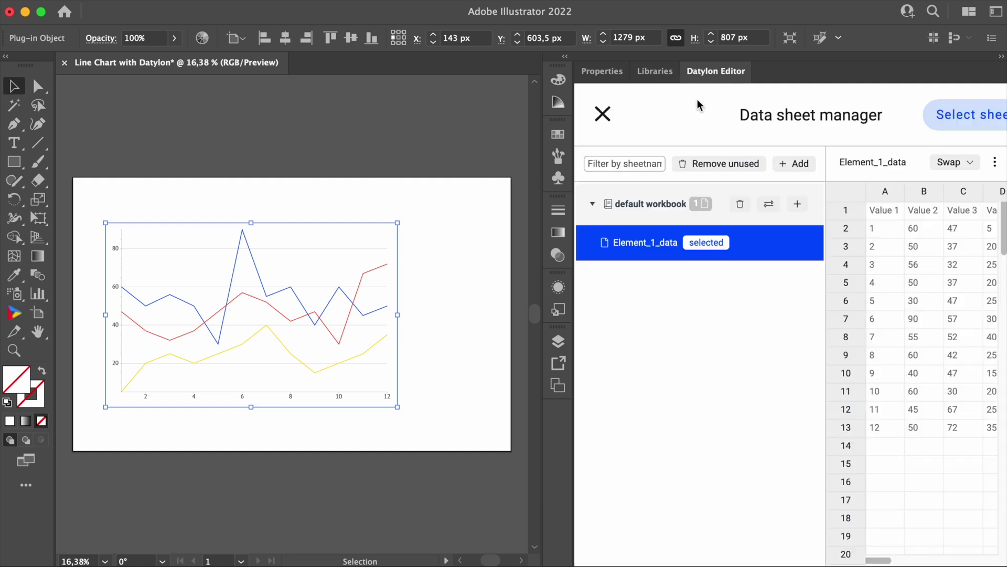
left_click(801, 167)
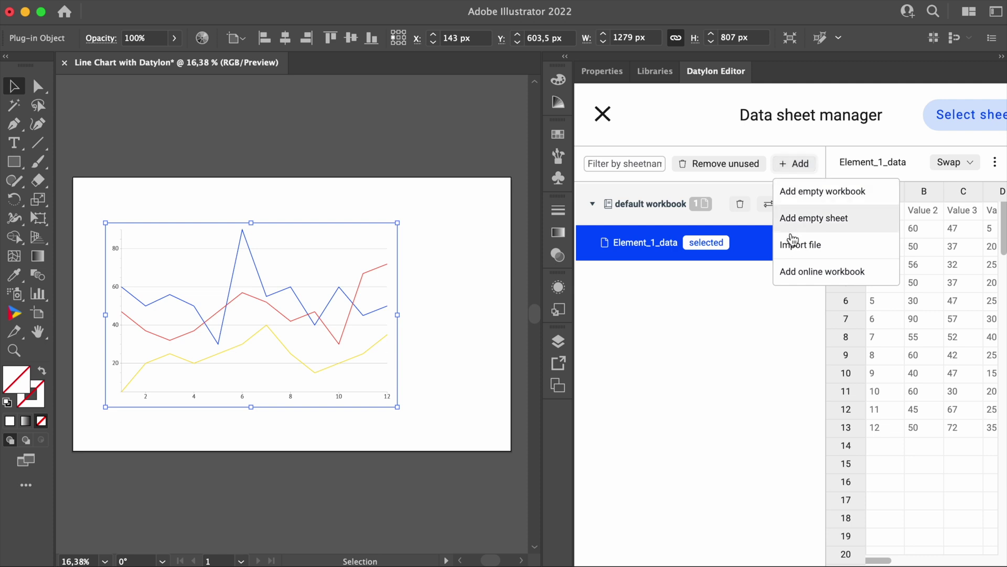
left_click(818, 256)
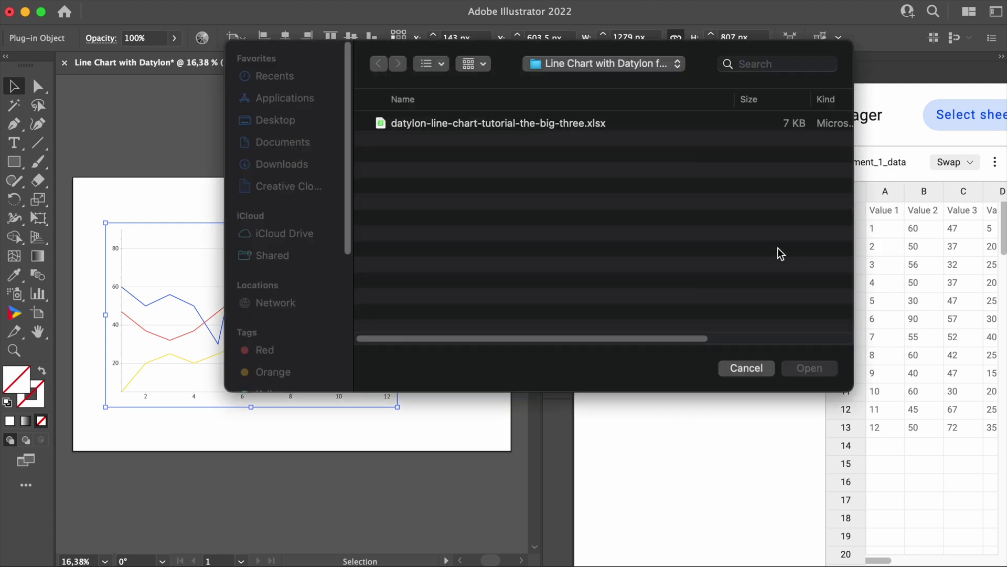
left_click(532, 126)
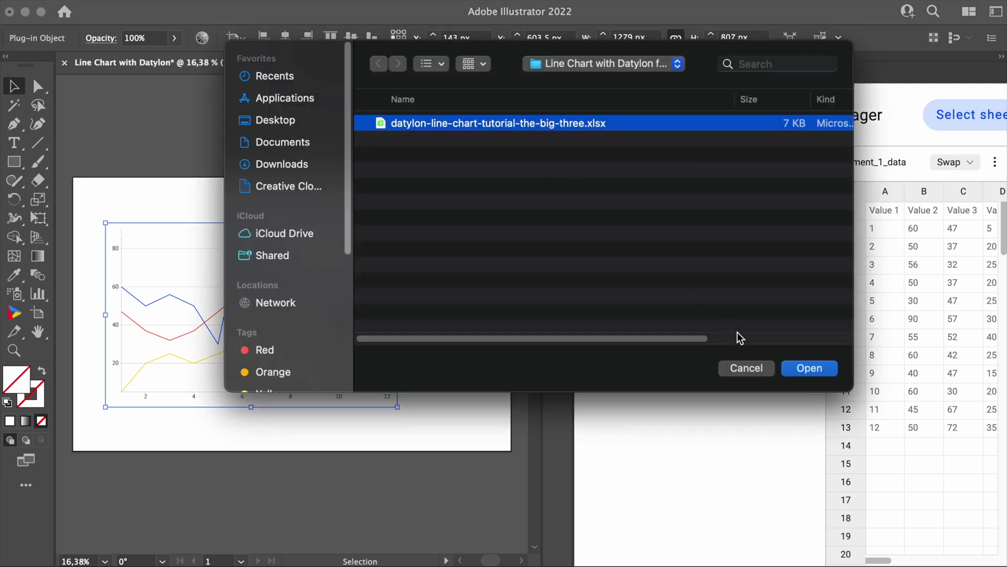
left_click(809, 368)
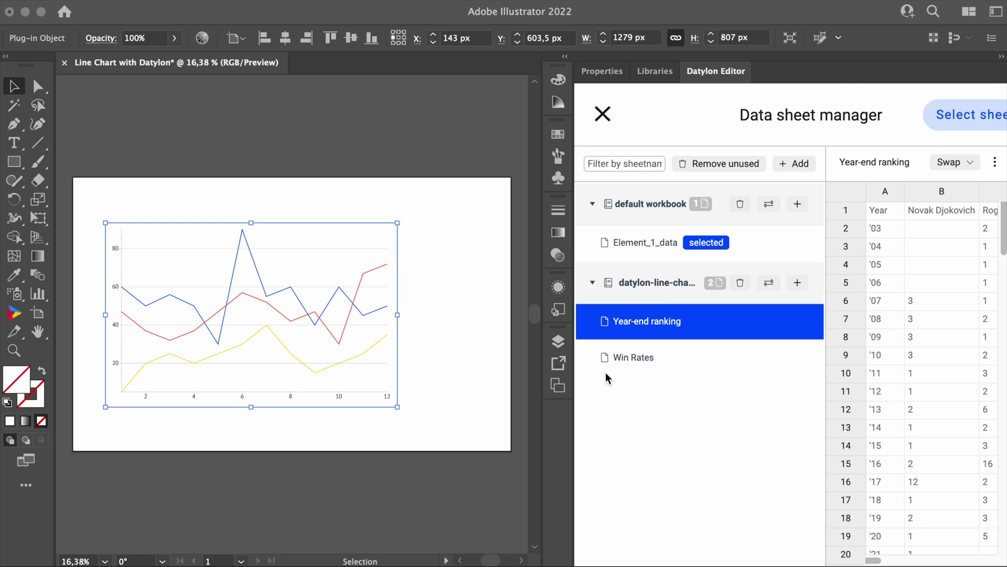
left_click_drag(573, 387, 498, 387)
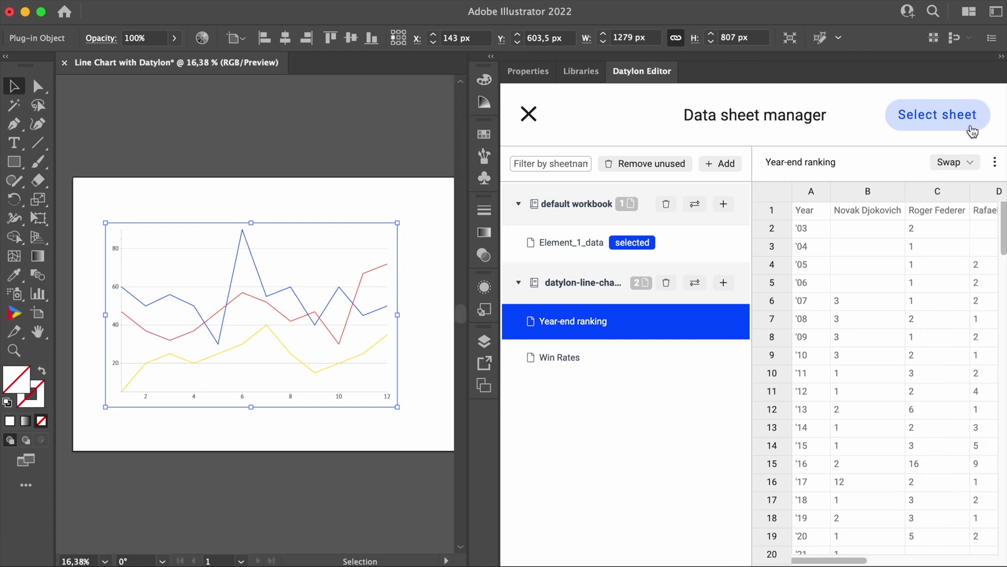
left_click(916, 131)
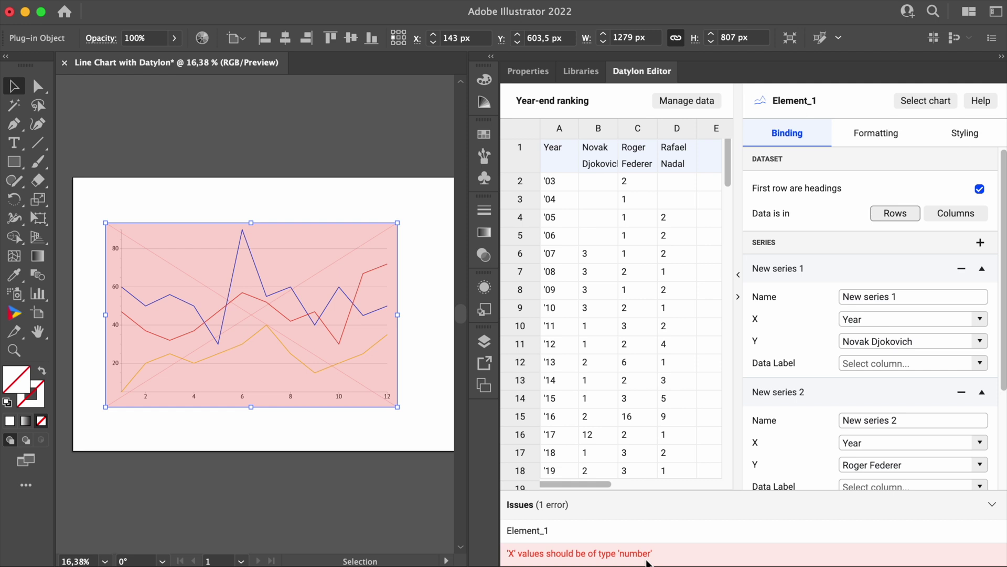
- Set the X axis Type to Category in the Datylon styling options
left_click(977, 137)
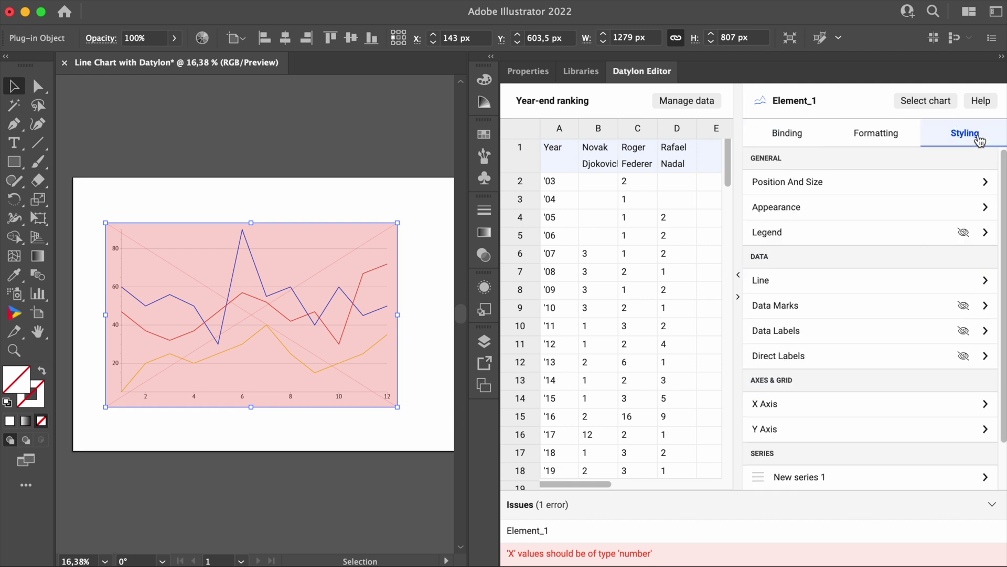
left_click(760, 412)
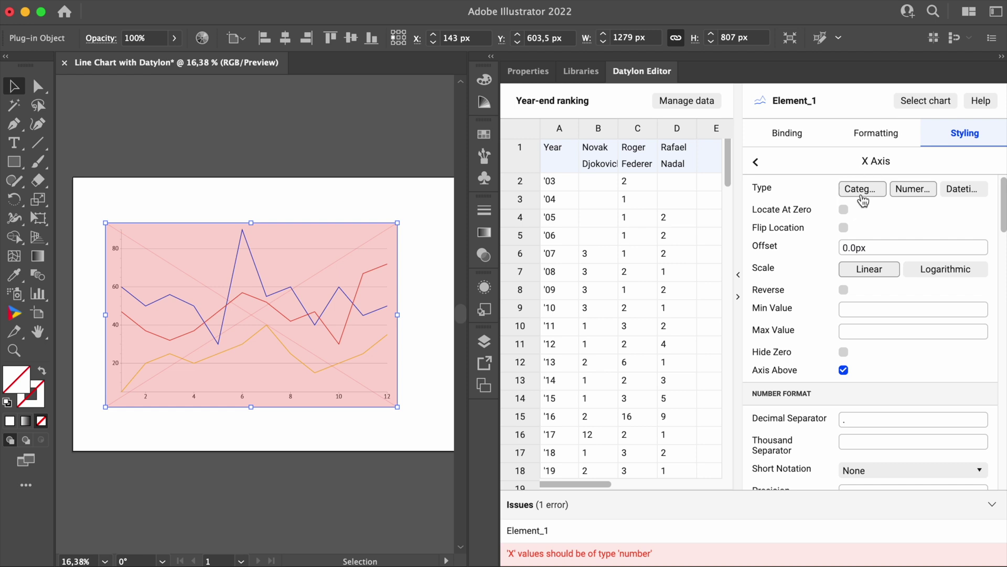
left_click(862, 189)
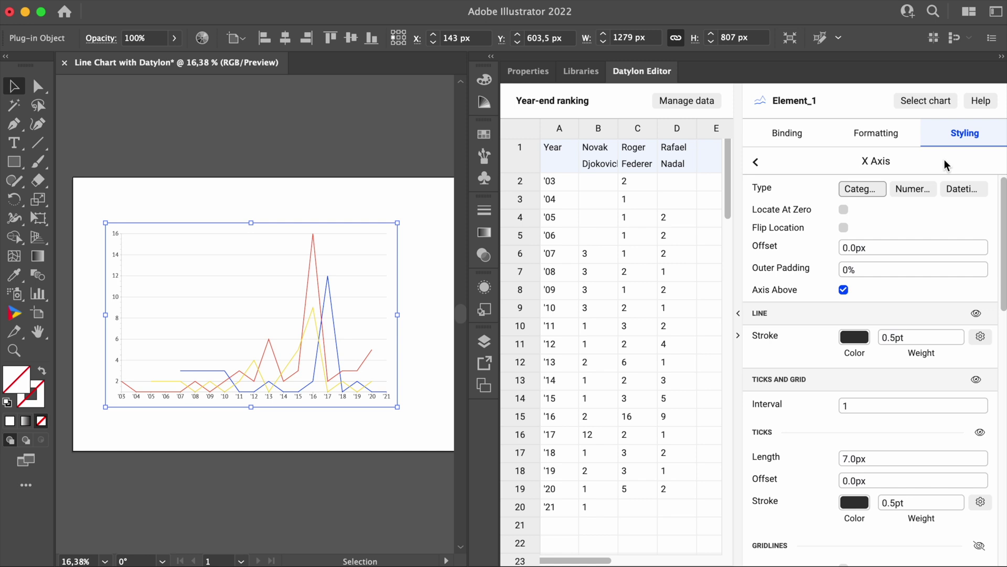
- Reverse the Y axis so rank 1 sits at the top
left_click(755, 162)
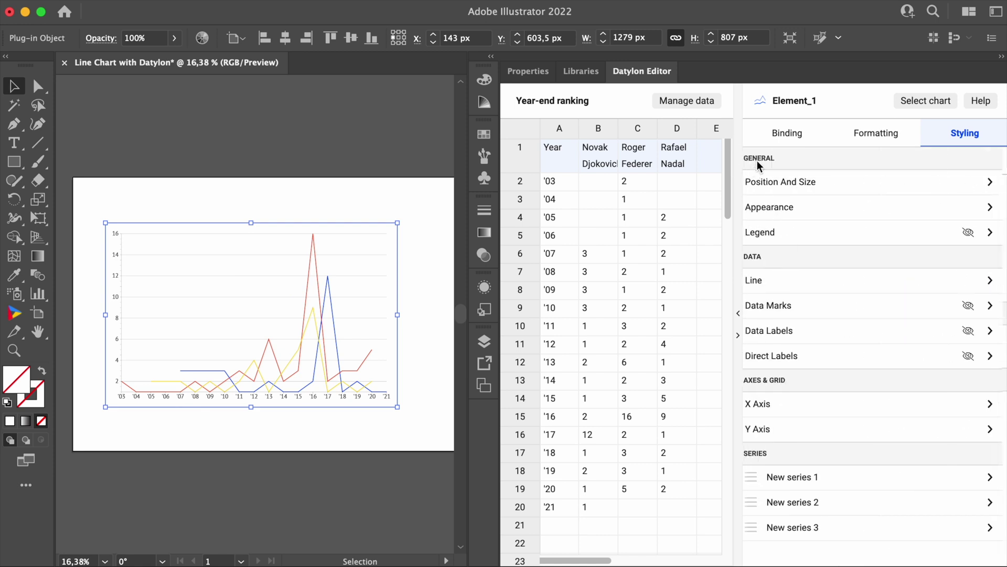
left_click(763, 436)
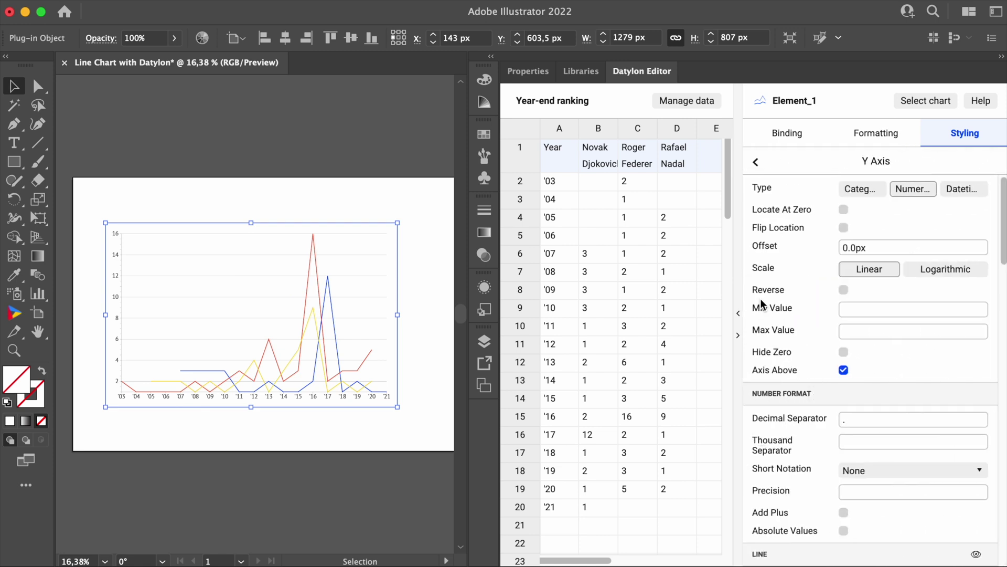
left_click(843, 290)
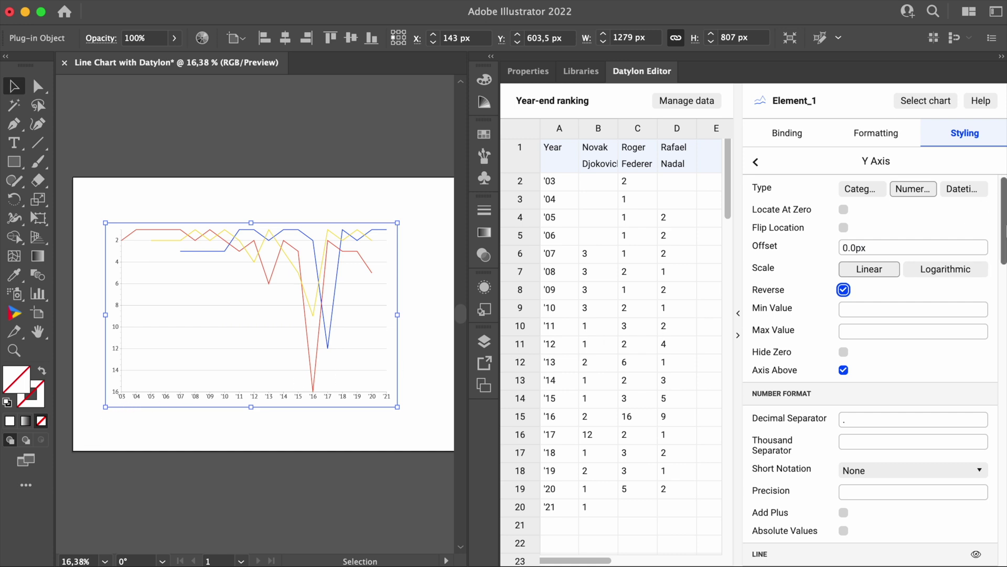
- Enable custom Y axis ticks with interval 1, starting at tick 1
left_click_drag(1002, 231, 1002, 310)
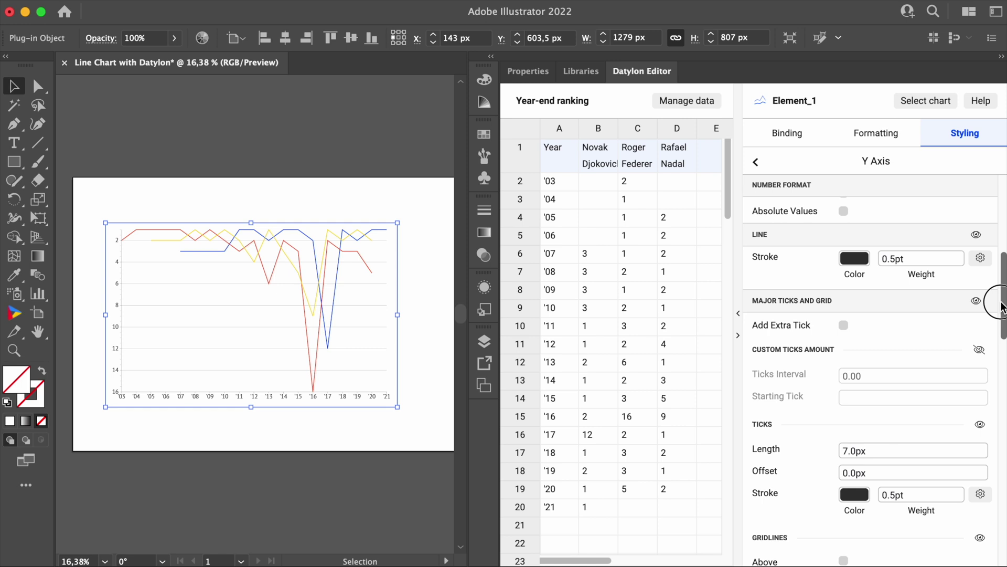
left_click(979, 351)
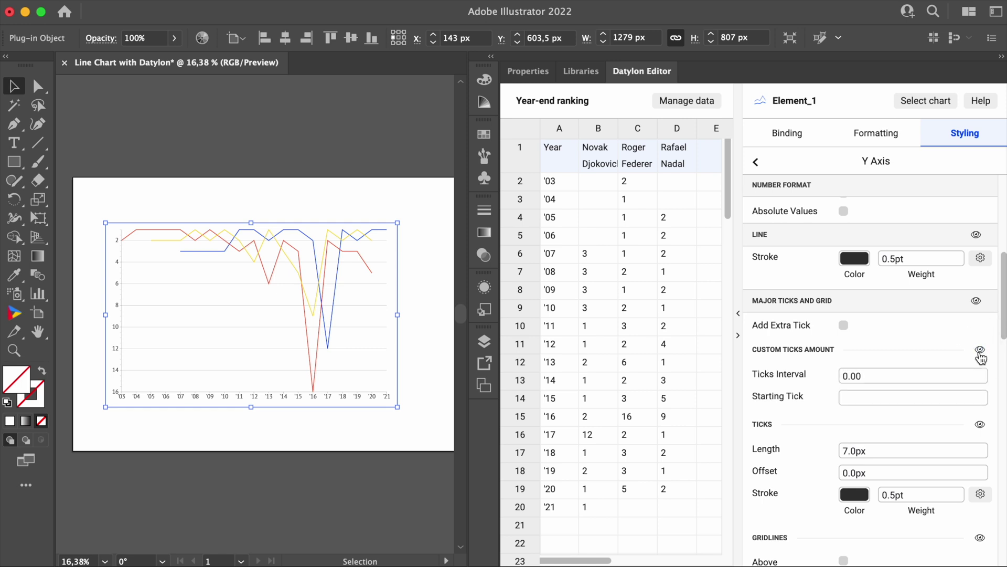
left_click(959, 372)
type("1")
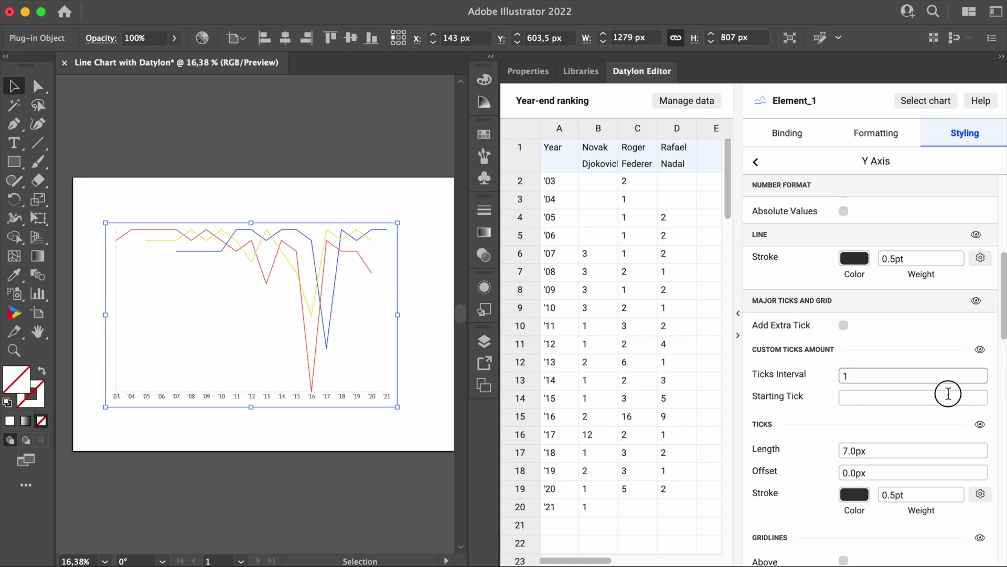
left_click(948, 394)
type("1")
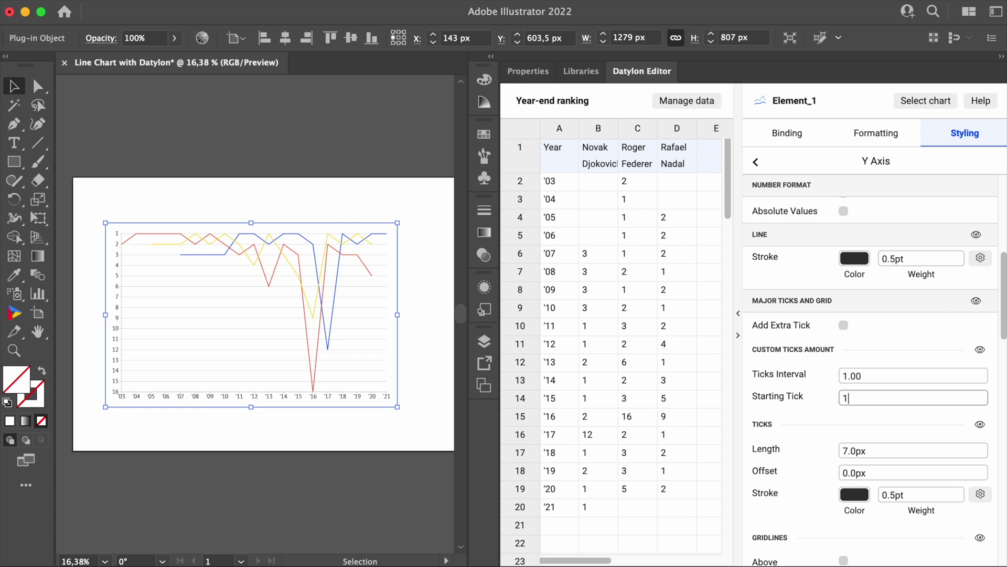
- Hide the Y axis minor ticks and set its label size to 28 pt
left_click_drag(1002, 297, 1002, 369)
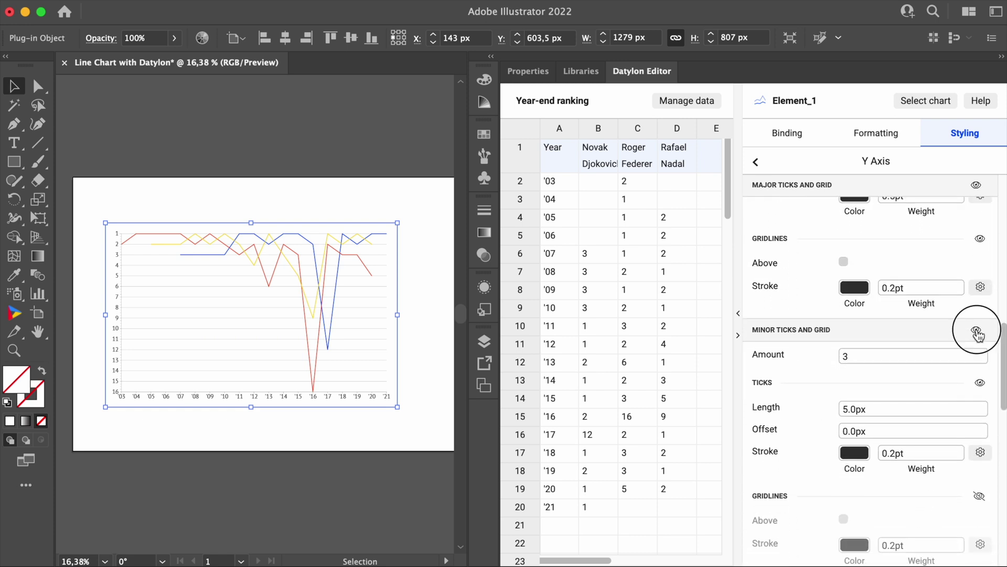
left_click(977, 332)
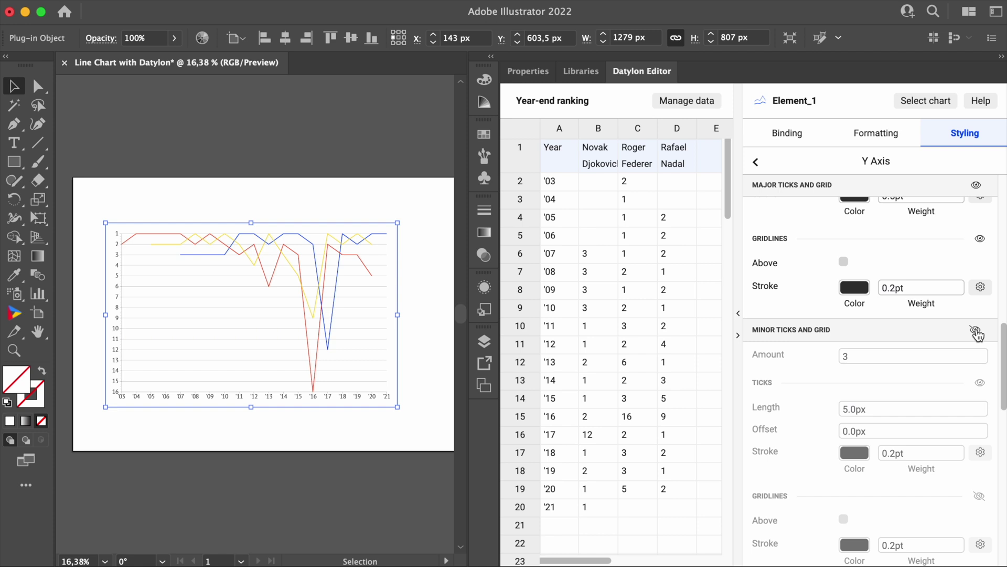
left_click_drag(1001, 349, 997, 446)
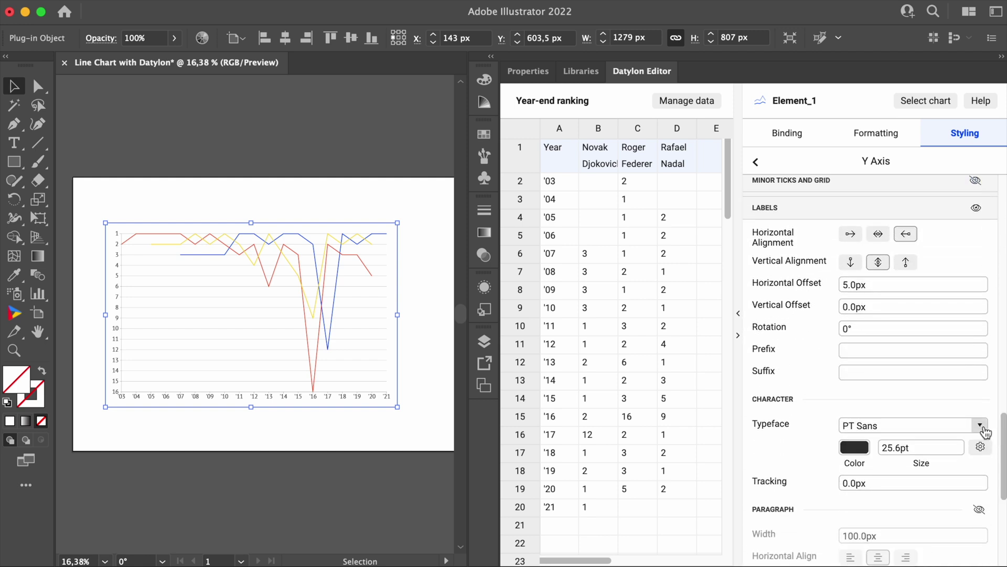
left_click(945, 445)
type("28")
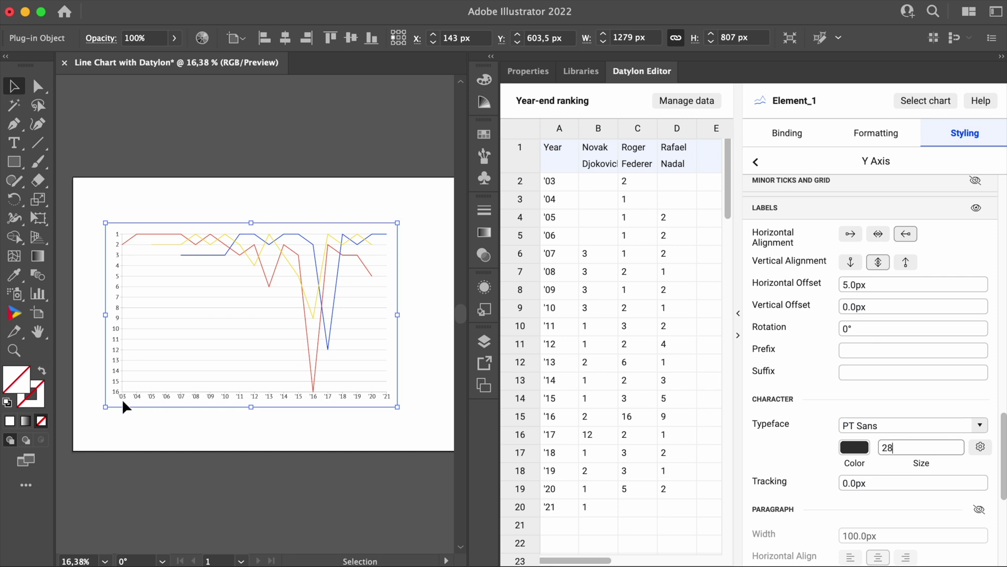
left_click(757, 163)
- Set the X axis labels' vertical offset to 24 px and character size to 28 pt
left_click(809, 414)
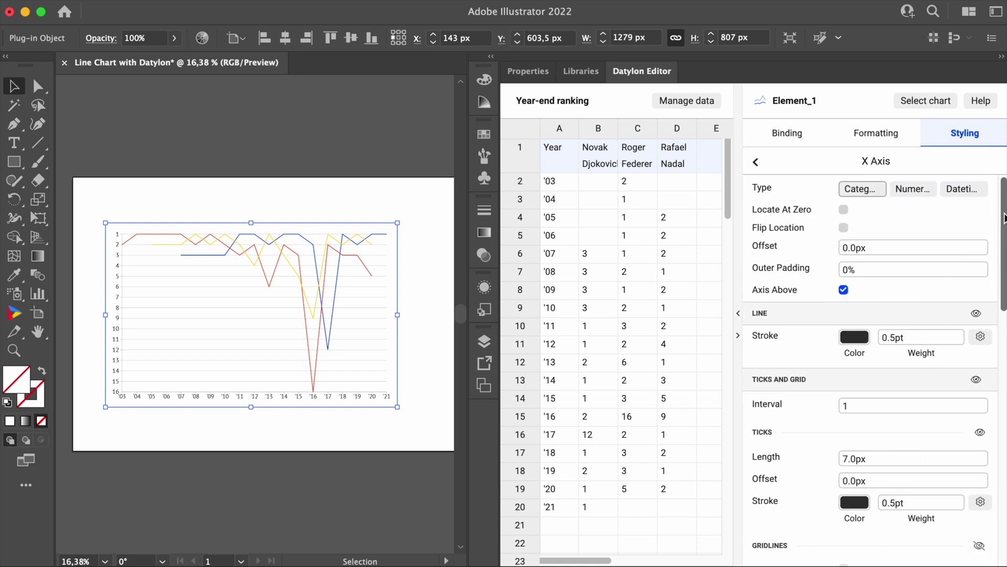
left_click_drag(1003, 218, 992, 373)
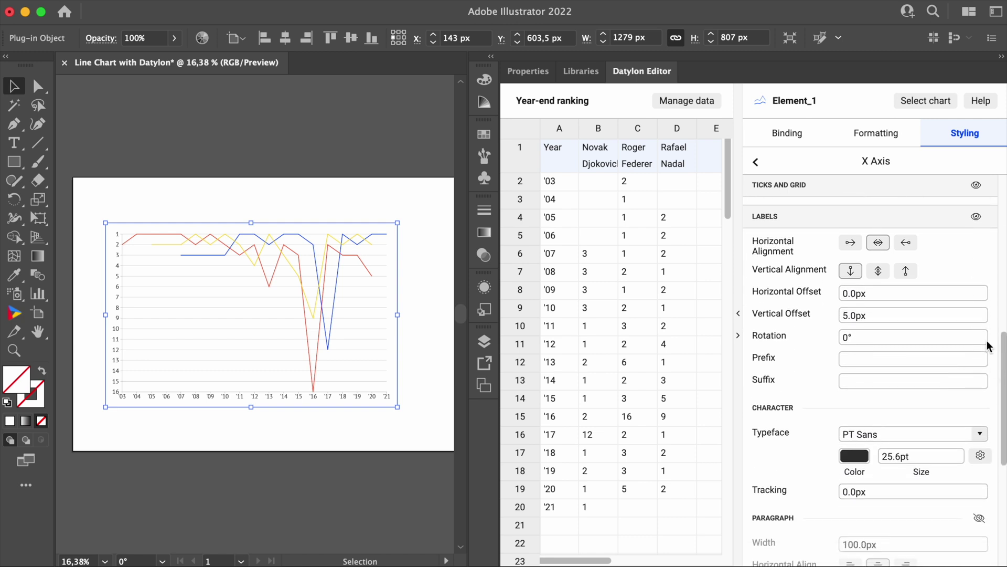
left_click(920, 315)
type("24")
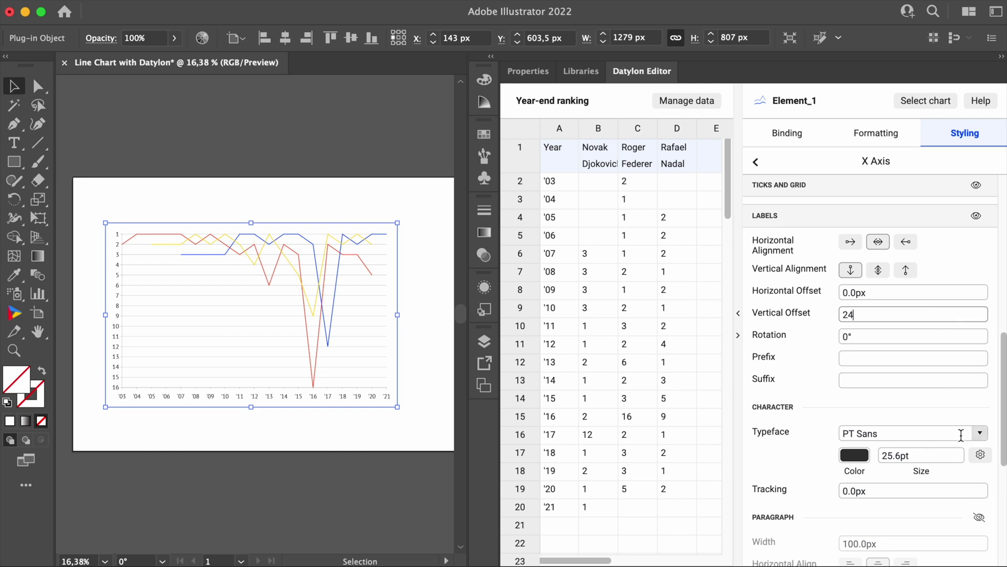
left_click(947, 451)
type("28")
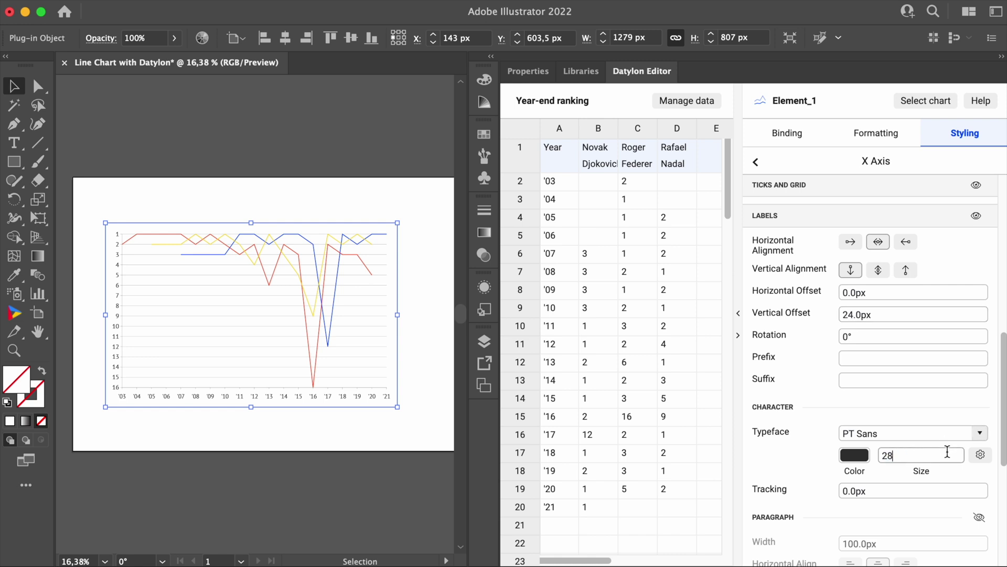
key("Return")
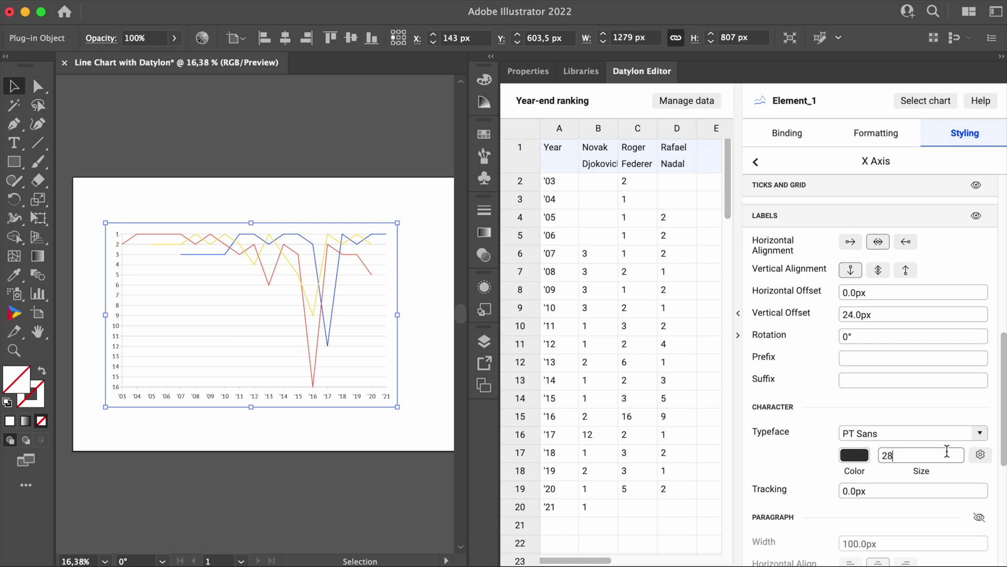
left_click(755, 162)
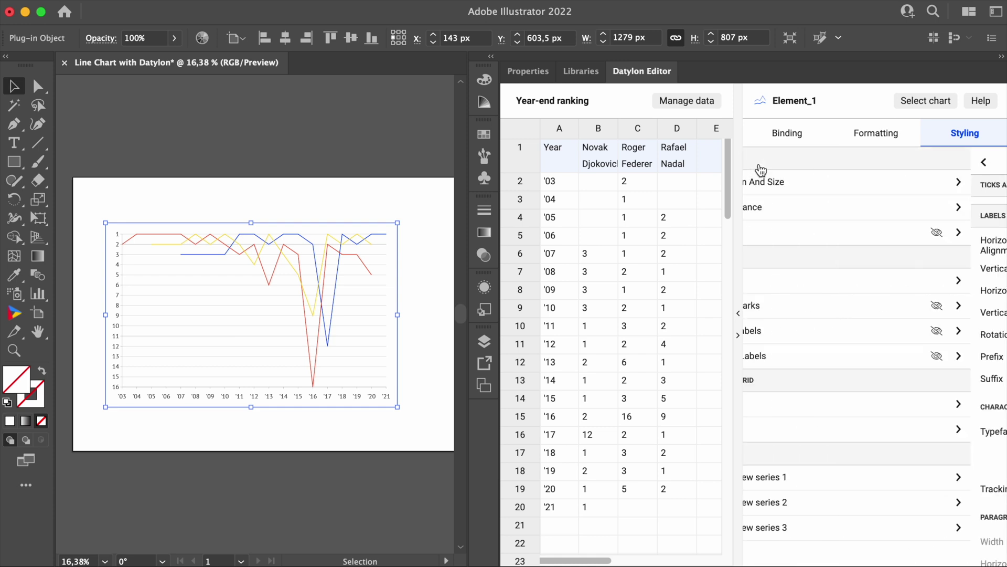
- Turn on direct line labels and rename the first series to its player's full name
left_click(976, 361)
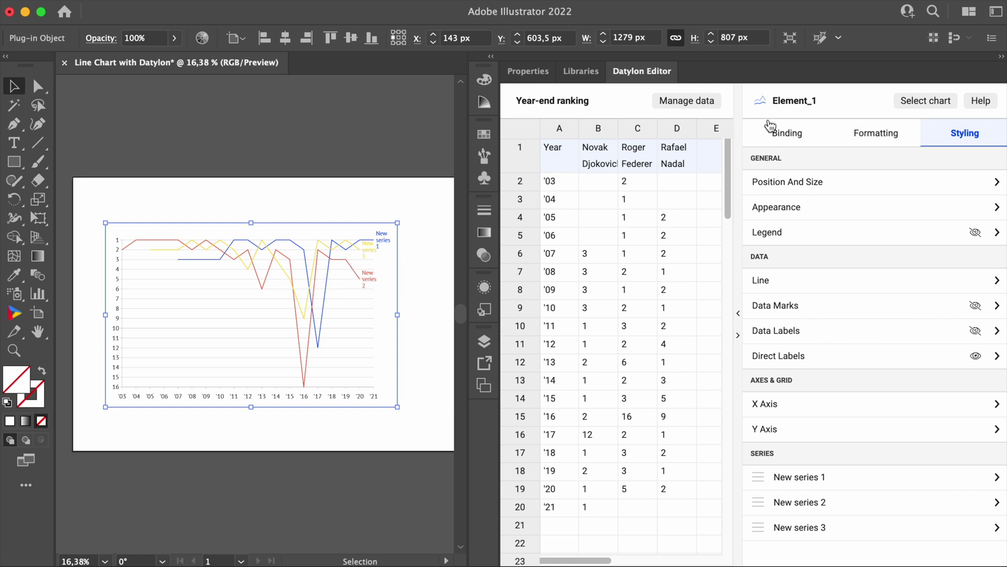
left_click(798, 140)
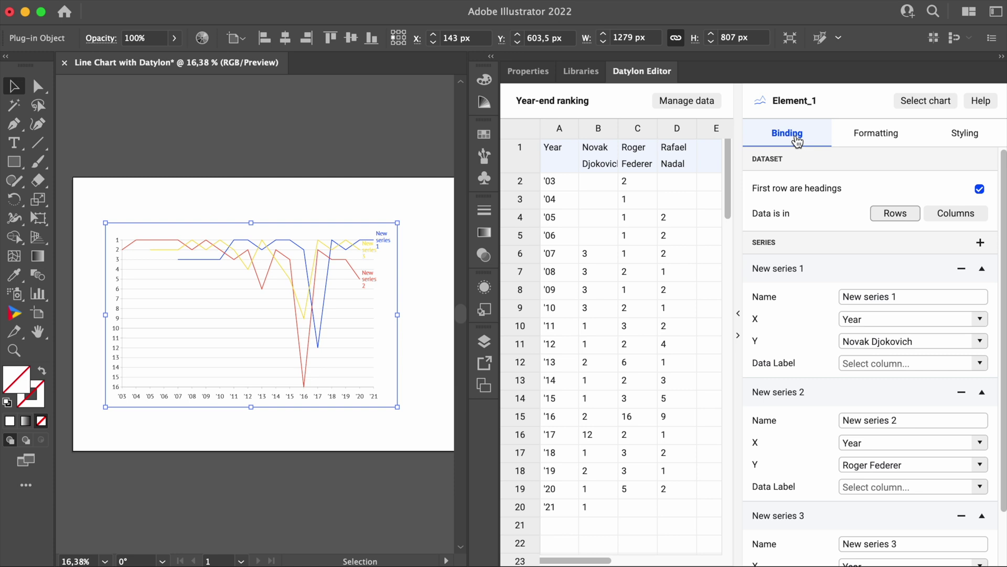
triple_click(919, 296)
type("Novak Djokovic")
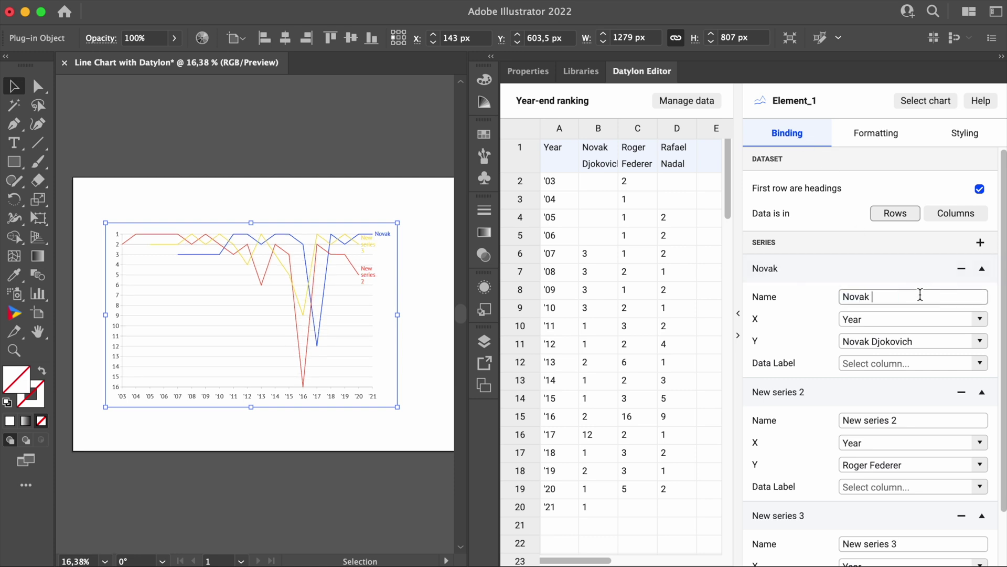
- Rename the second and third series to their players' full names
triple_click(928, 420)
type("Roger De")
key("BackSpace")
key("BackSpace")
type("Federer")
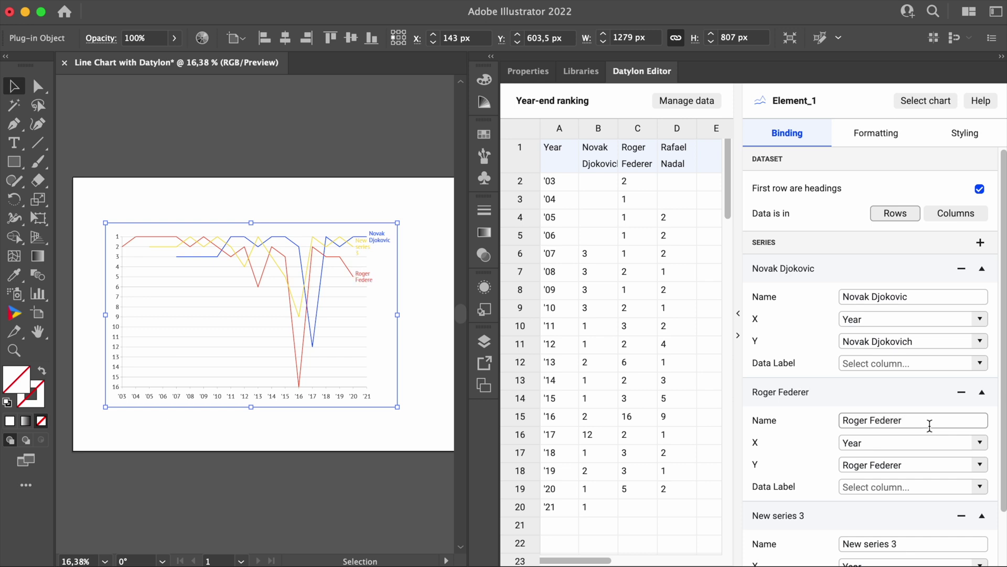
scroll(930, 425, "down", 3)
triple_click(932, 481)
type("Rafael Nadal")
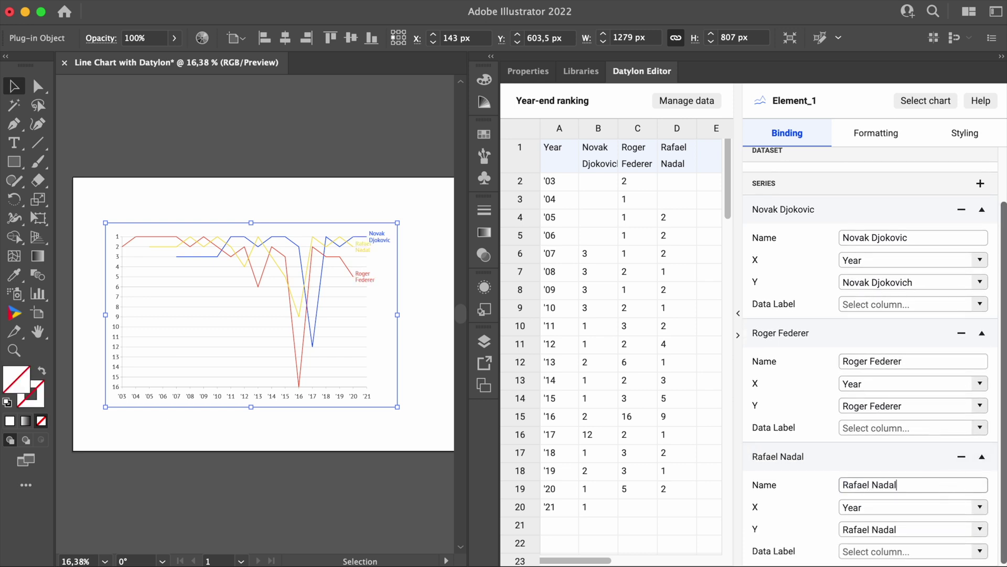
- Place the direct series labels at the side and stop them wrapping onto two lines
left_click(974, 140)
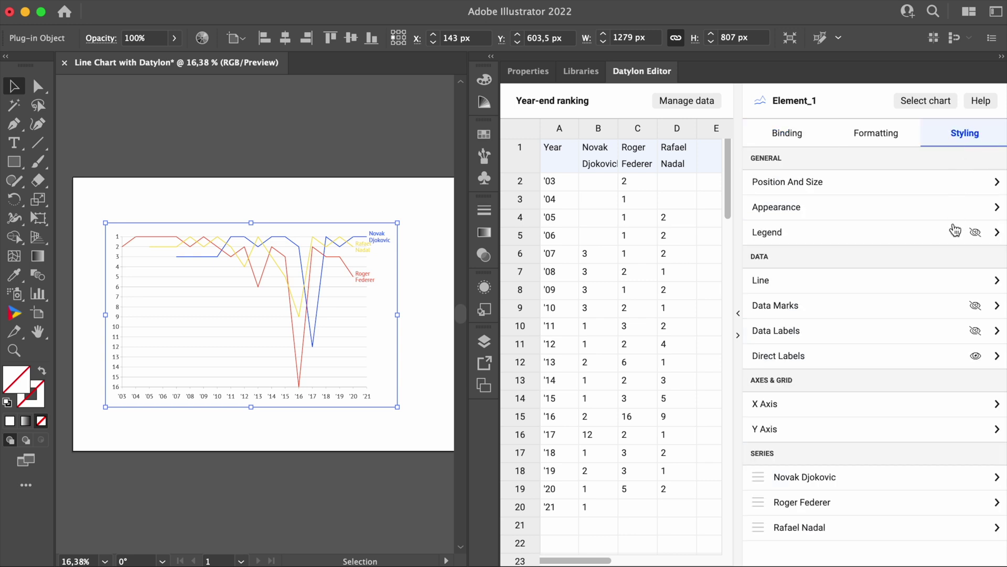
left_click(882, 354)
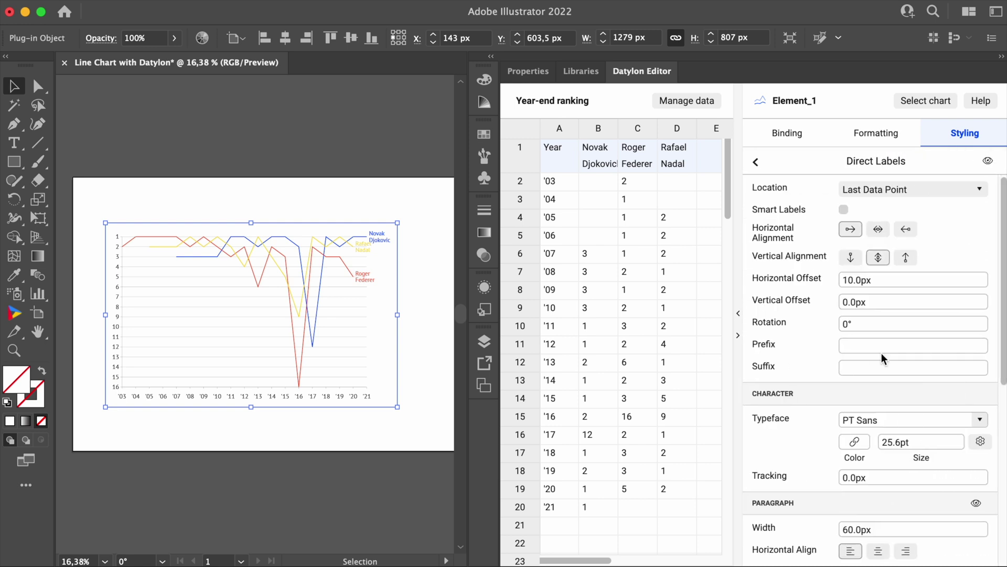
left_click(977, 189)
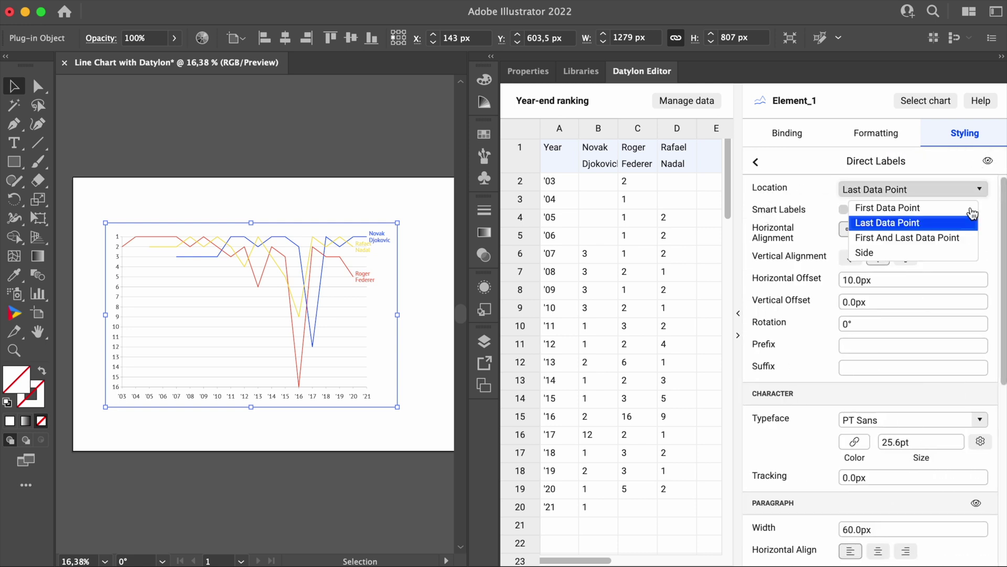
left_click(967, 253)
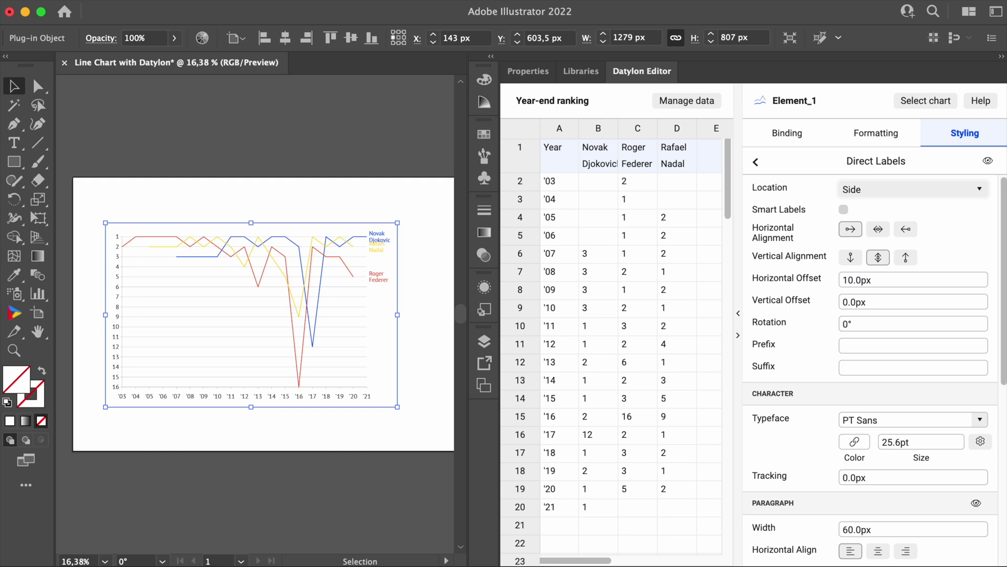
left_click_drag(1003, 252, 1005, 366)
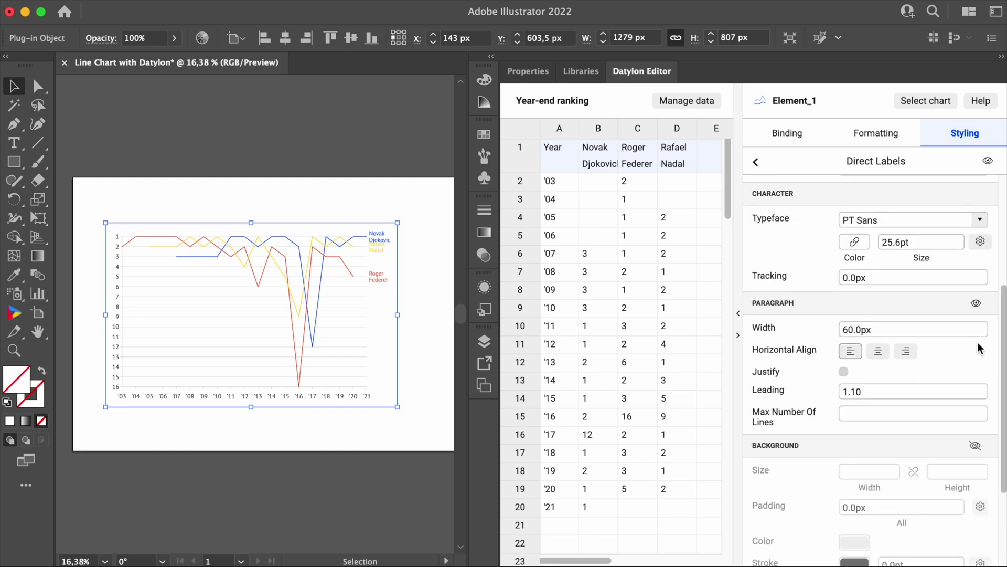
left_click(975, 304)
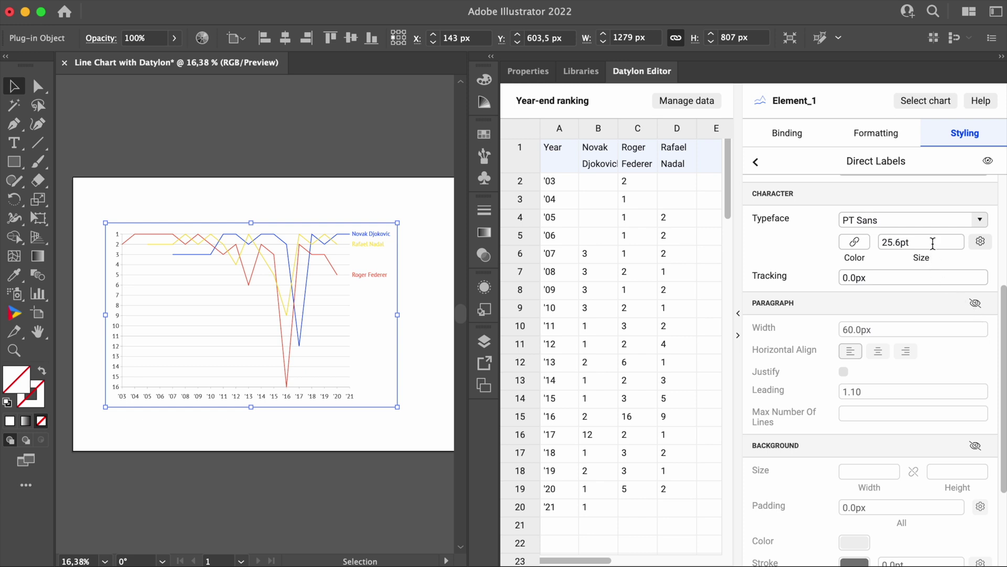
- Set the direct labels' typeface to PT Sans Bold and size to 32
left_click(933, 226)
type("bold")
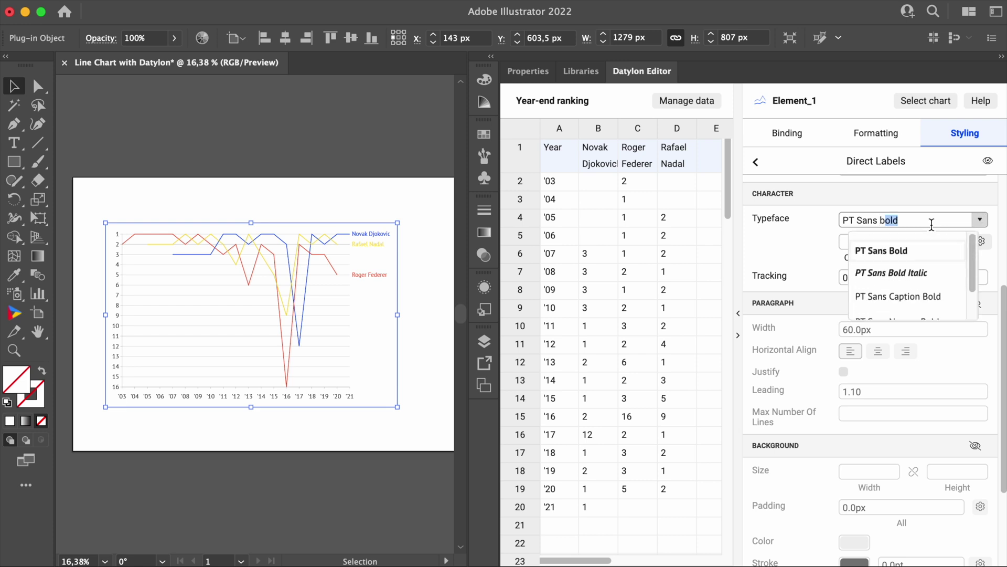
left_click(932, 244)
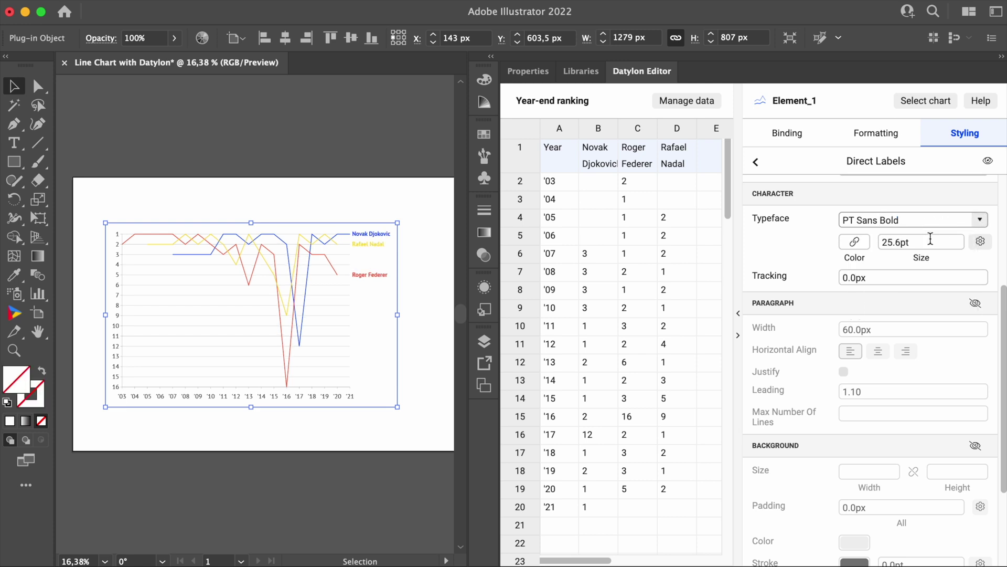
left_click(930, 240)
type("32")
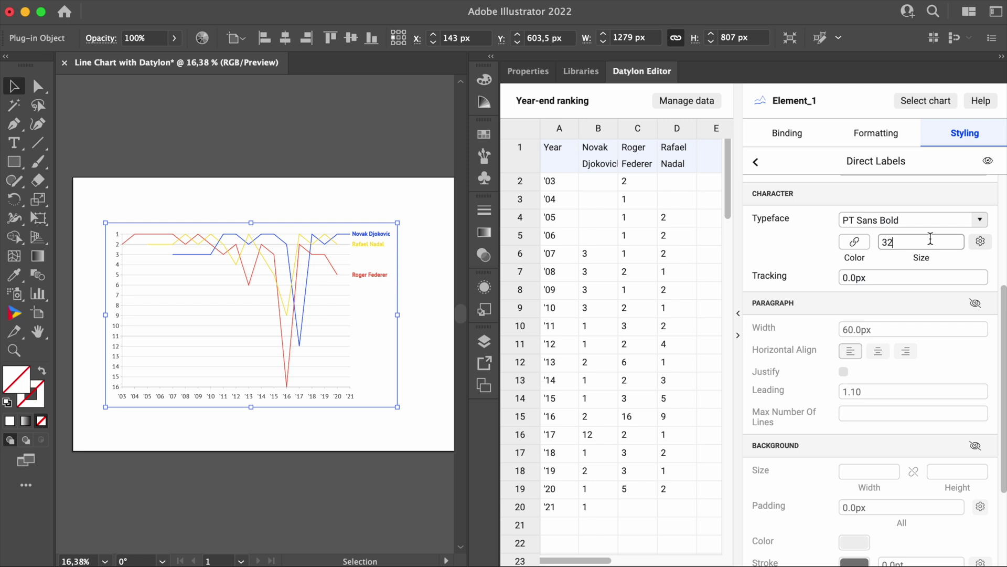
key("Return")
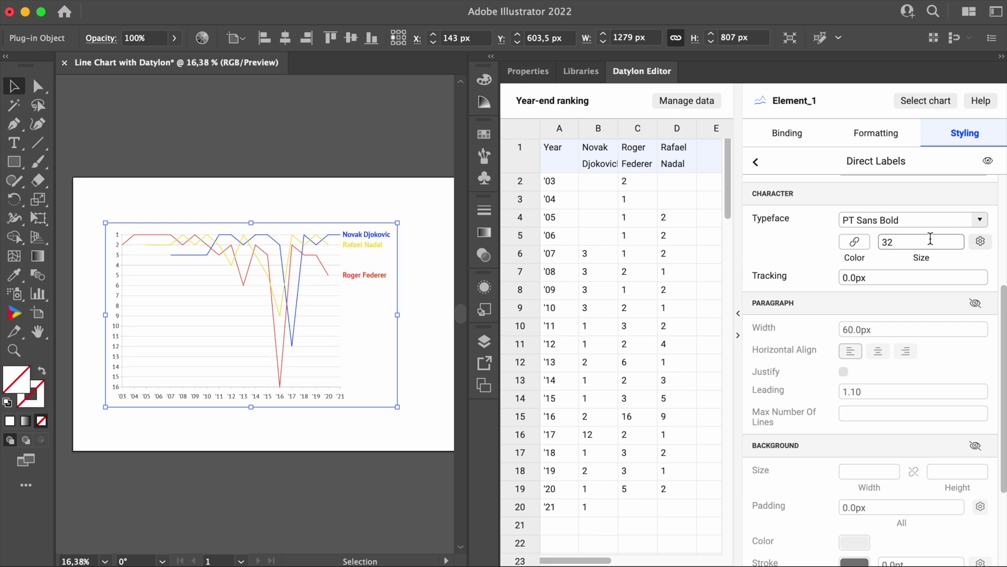
- Set the line stroke weight to 3 and turn on data marks at each point
left_click(754, 165)
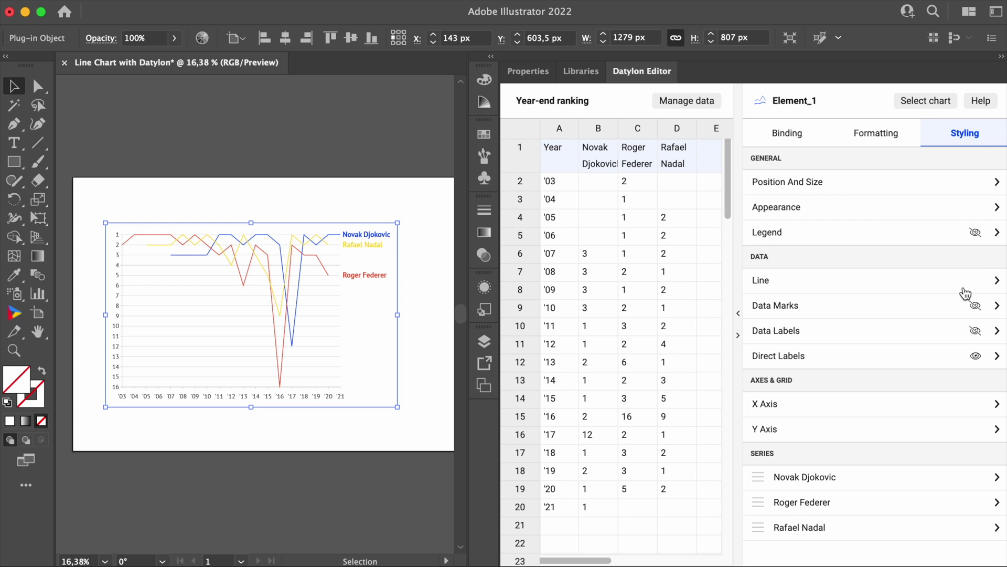
left_click(966, 290)
left_click(952, 232)
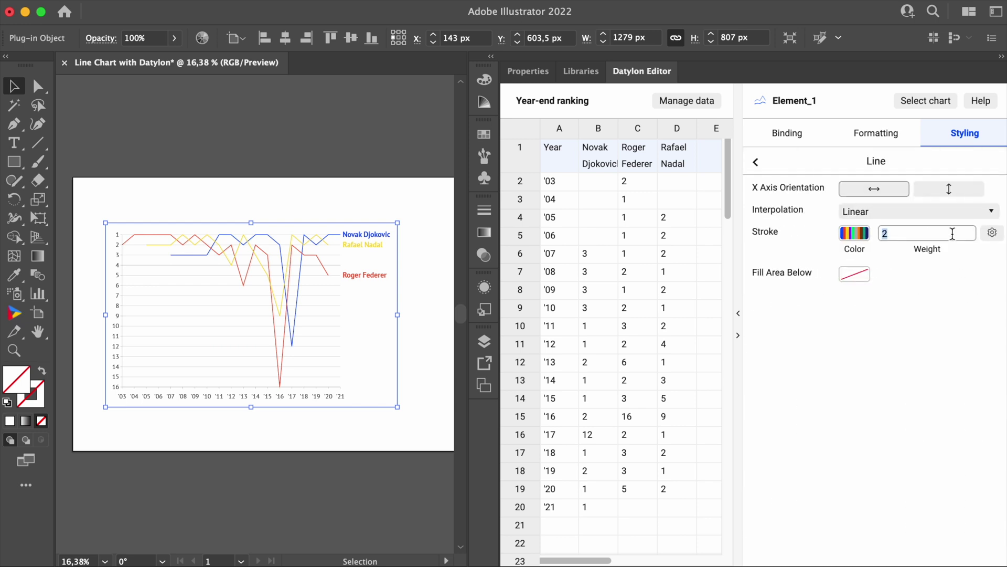
type("3")
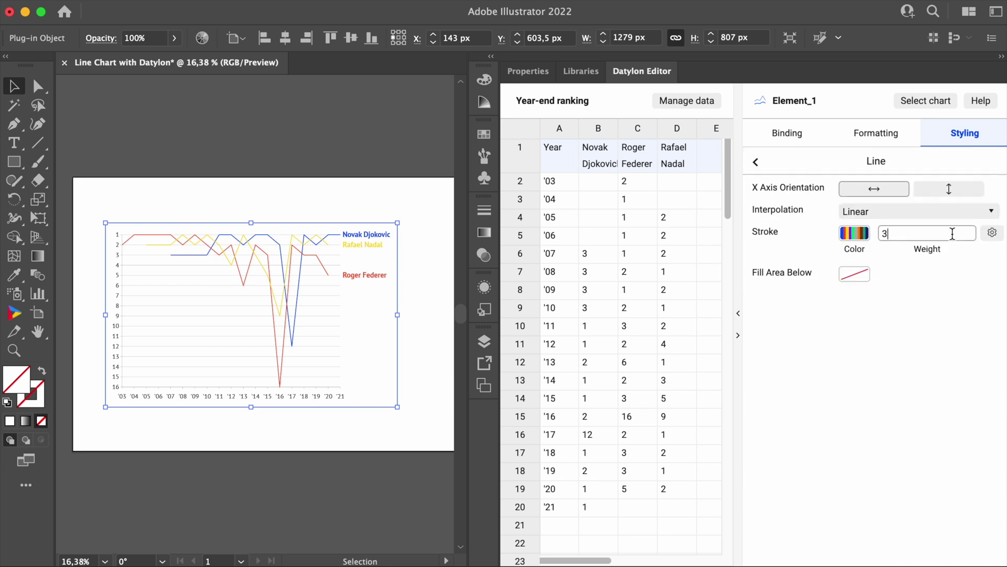
left_click(756, 163)
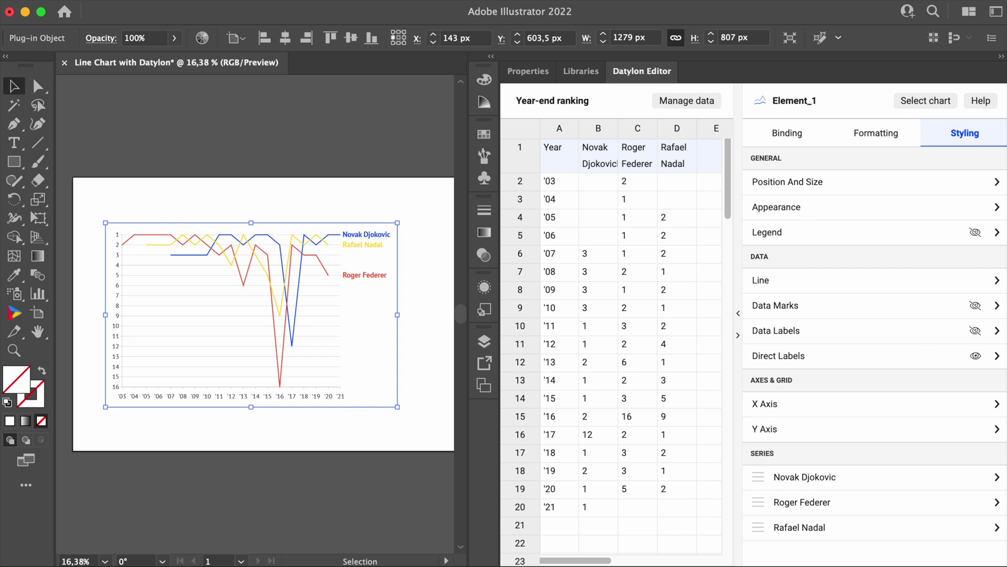
left_click(975, 306)
- Give Novak Djokovic's line a solid stroke colour of #29abe2
left_click(913, 477)
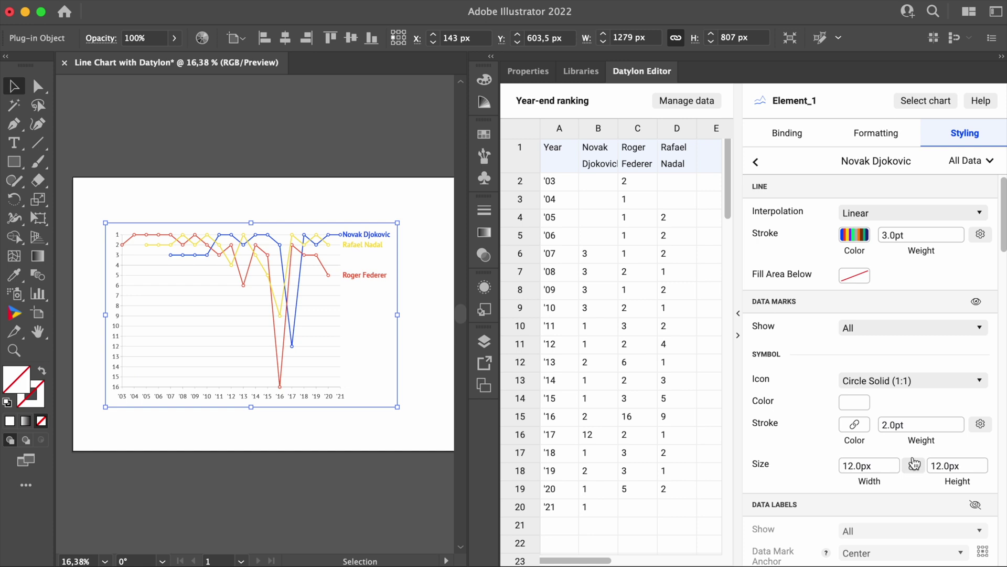
left_click(855, 235)
left_click(814, 287)
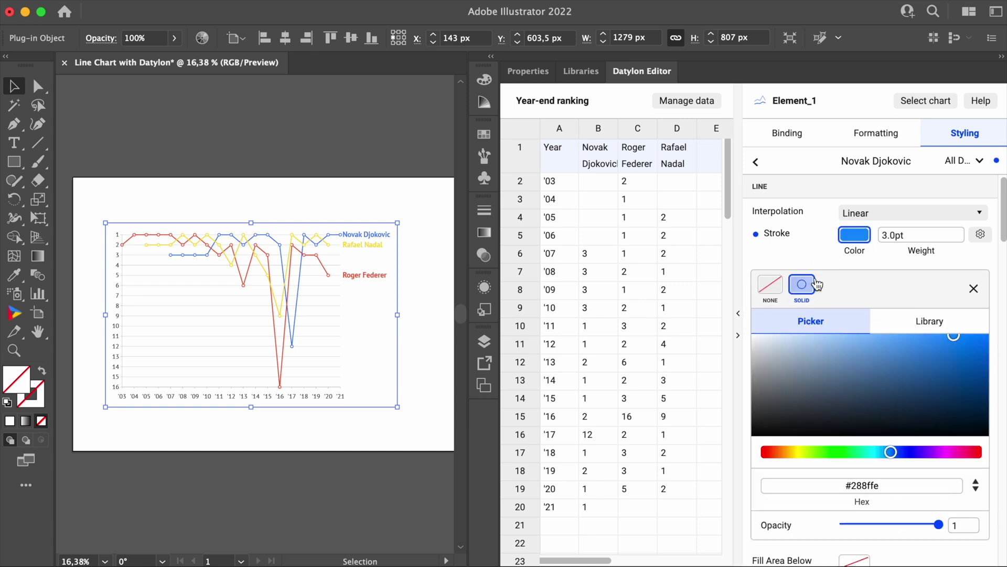
left_click(872, 482)
type("#29a")
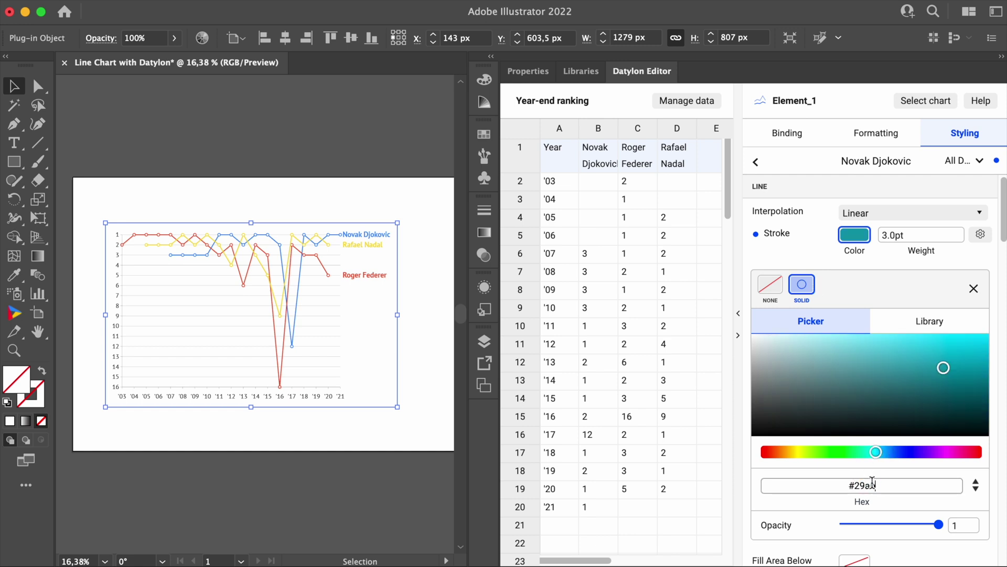
type("be2")
- Give Roger Federer's line the stroke colour #93278f
left_click(756, 162)
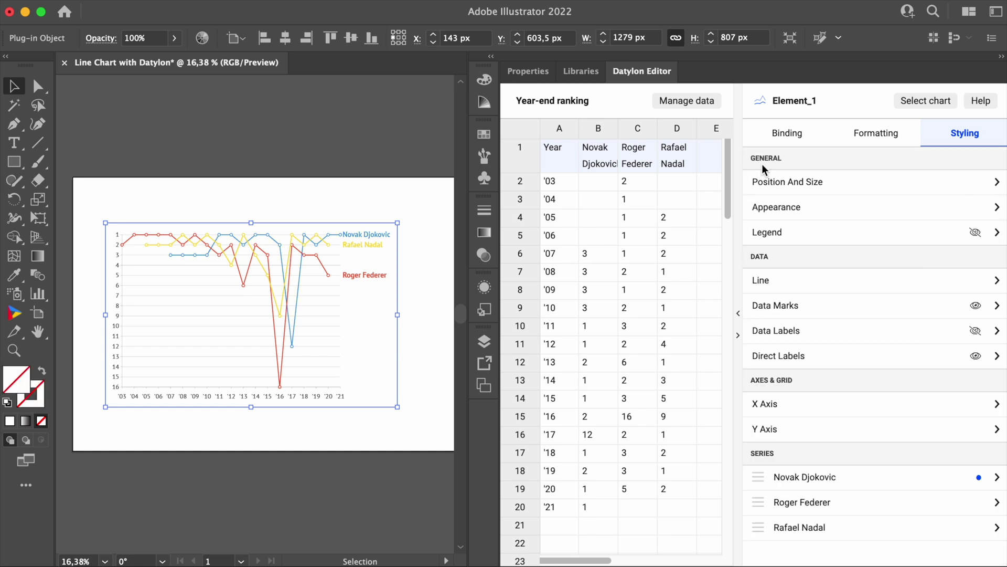
left_click(920, 507)
left_click(854, 234)
left_click(862, 484)
type("#93278f")
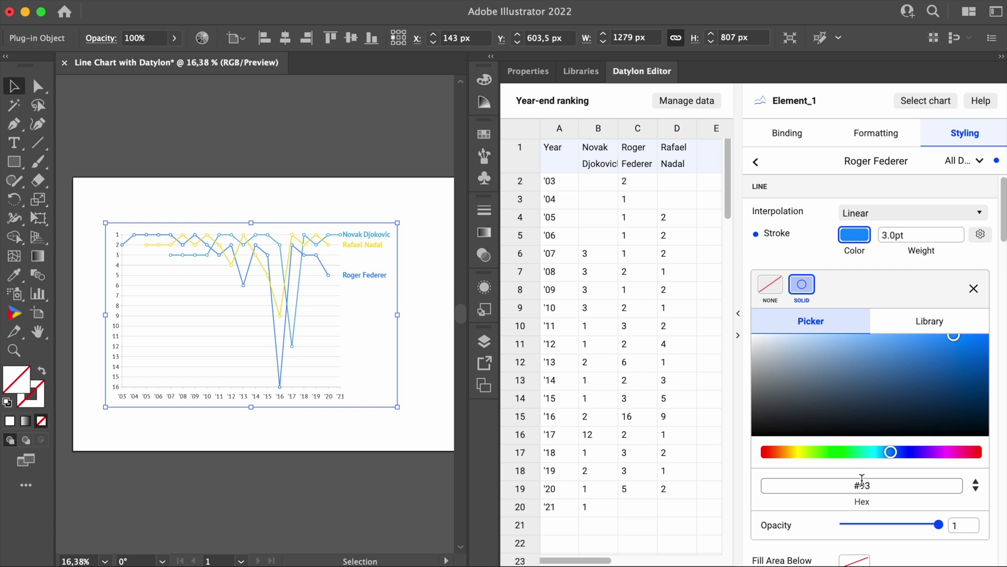
- Give Rafael Nadal's line the stroke colour #39b54a
left_click(756, 162)
left_click(899, 526)
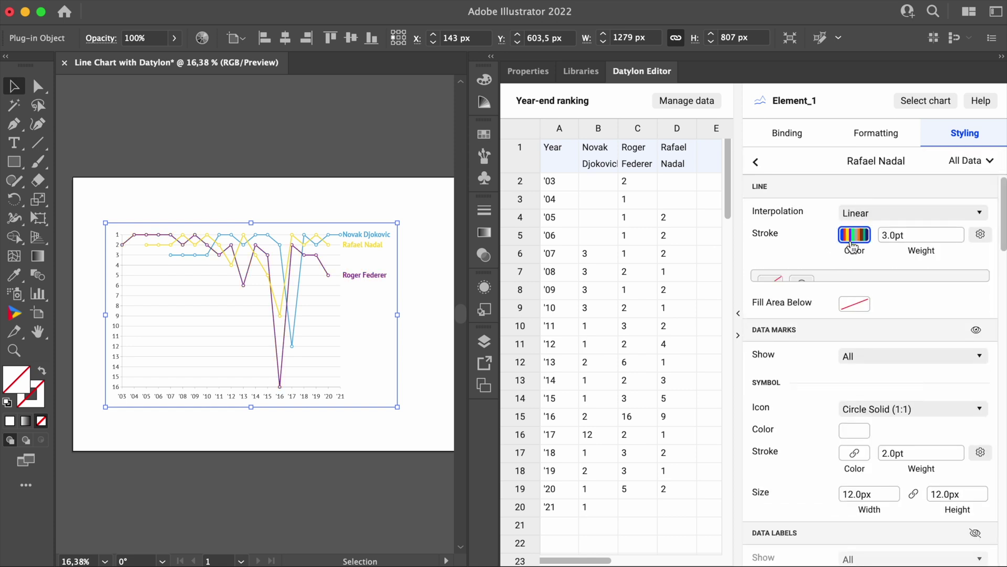
left_click(854, 234)
left_click(862, 484)
type("#39b54a")
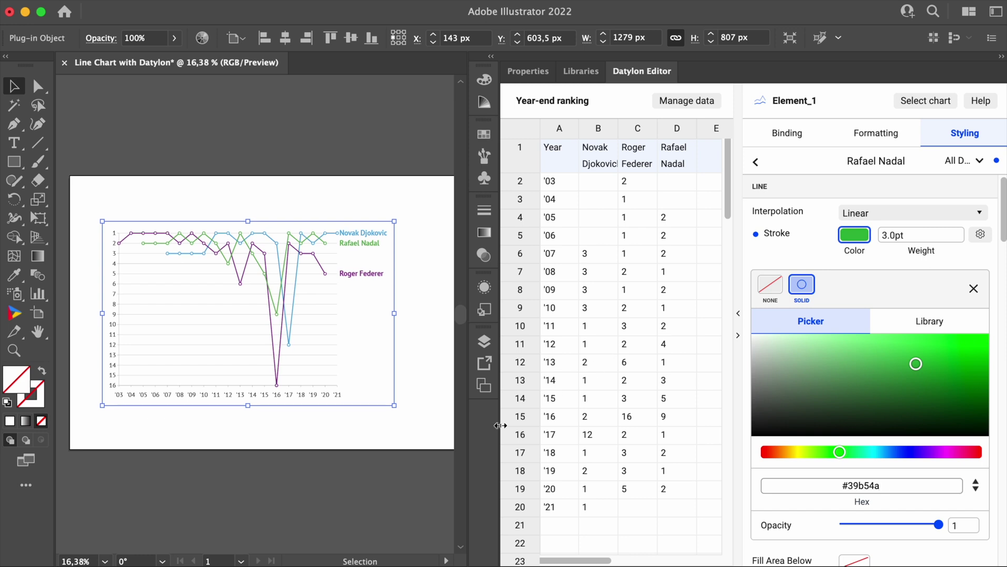
- Resize the chart to be wider and shorter, moved up across the top of the artboard
left_click_drag(500, 425, 585, 426)
left_click_drag(394, 405, 433, 398)
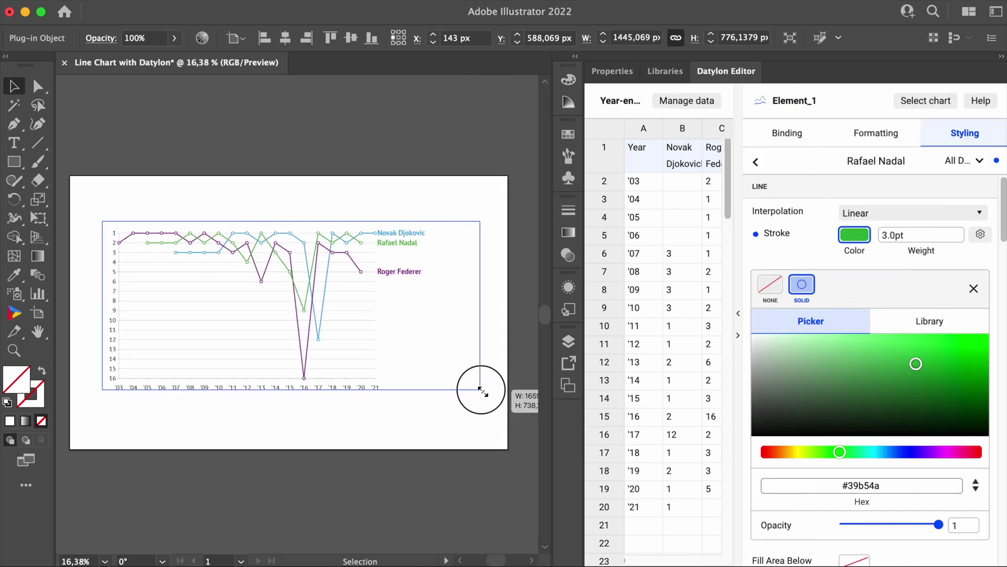
left_click_drag(481, 389, 479, 363)
left_click_drag(333, 303, 329, 275)
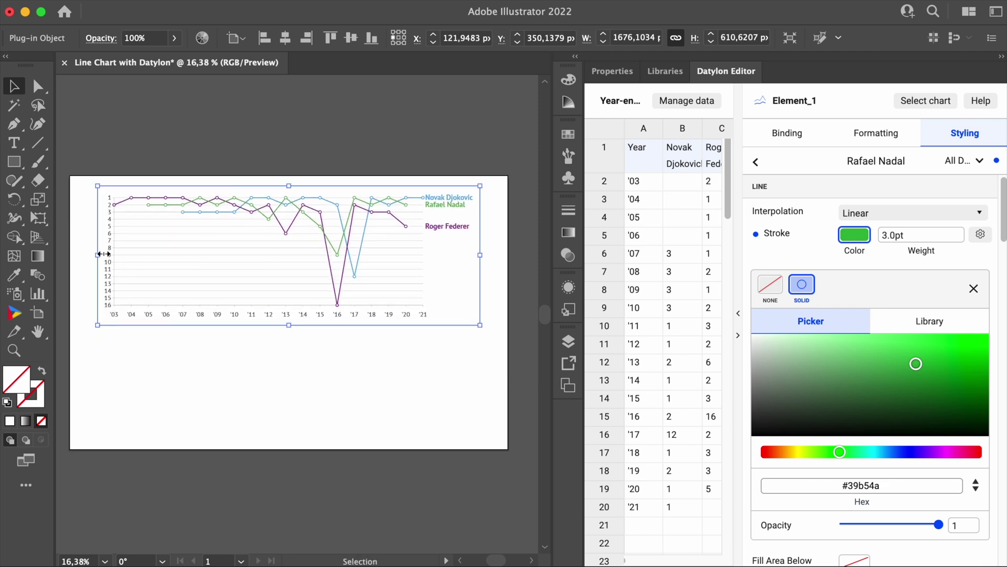
left_click_drag(98, 254, 84, 255)
left_click_drag(480, 254, 491, 254)
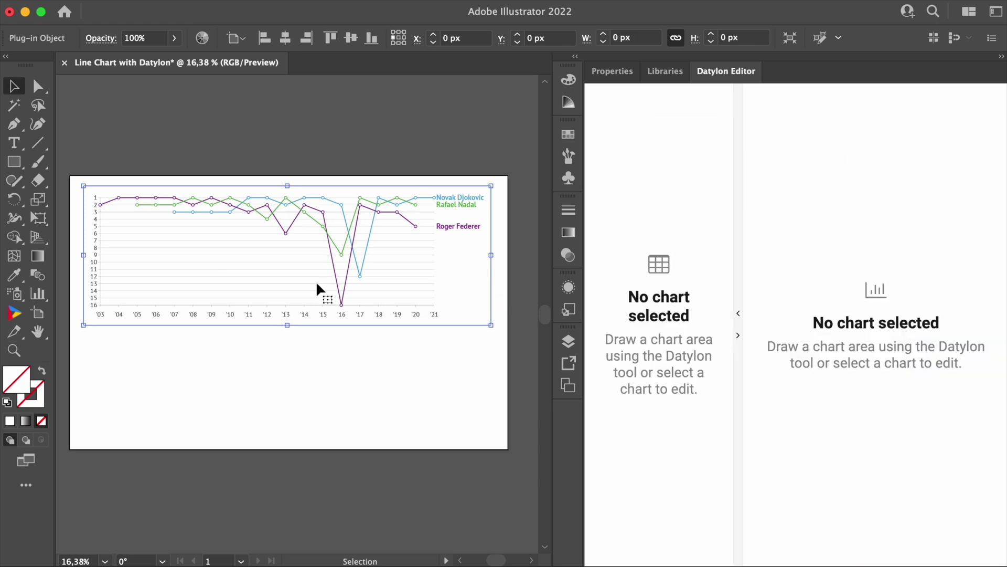
left_click_drag(287, 325, 281, 305)
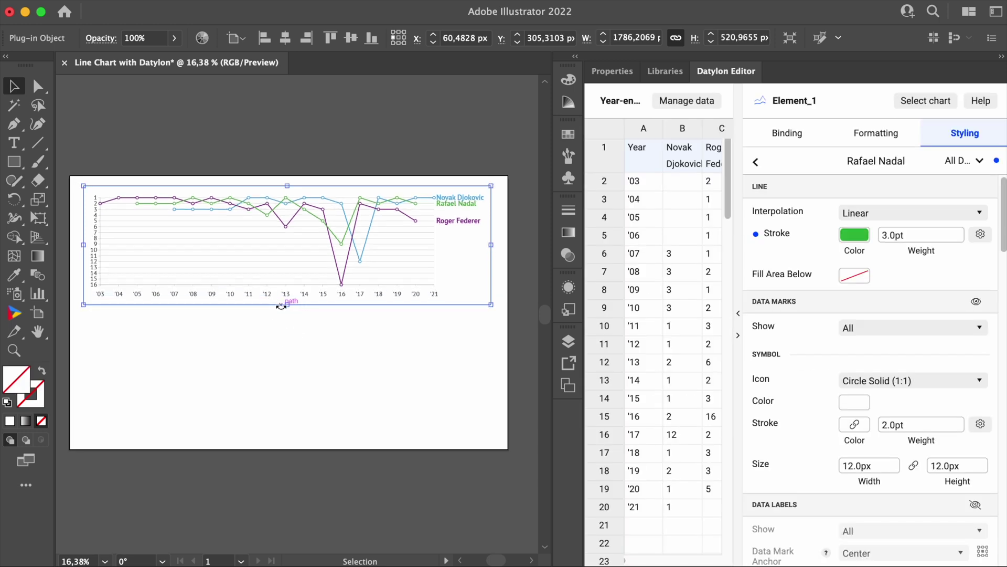
- Place a copy of the chart directly below the original and nudge both into position
left_click_drag(296, 210, 296, 339)
left_click(366, 250, "shift")
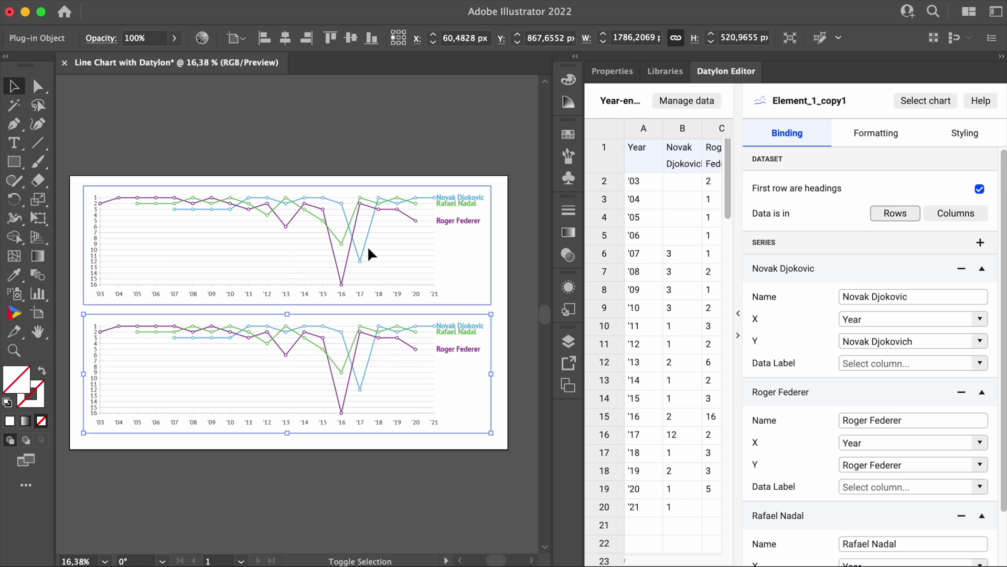
left_click_drag(368, 250, 366, 251)
left_click(457, 135)
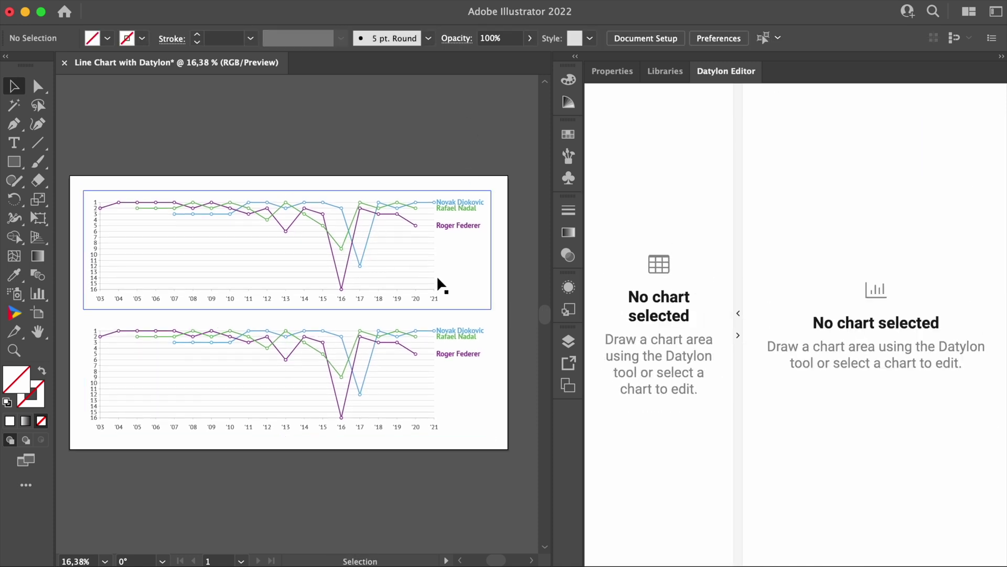
- Switch the lower chart's data to the Win Rates sheet from the second workbook
left_click(435, 345)
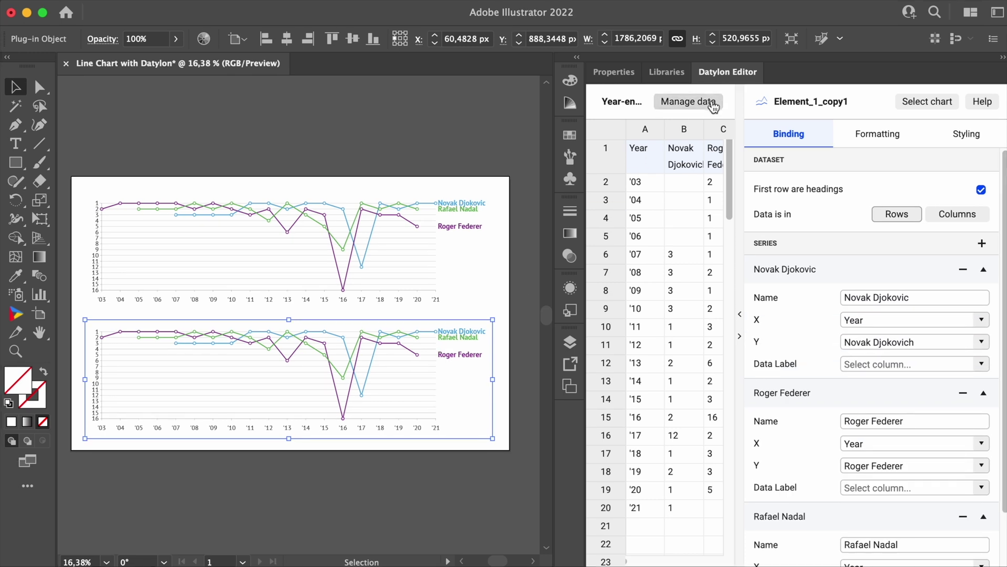
left_click(714, 101)
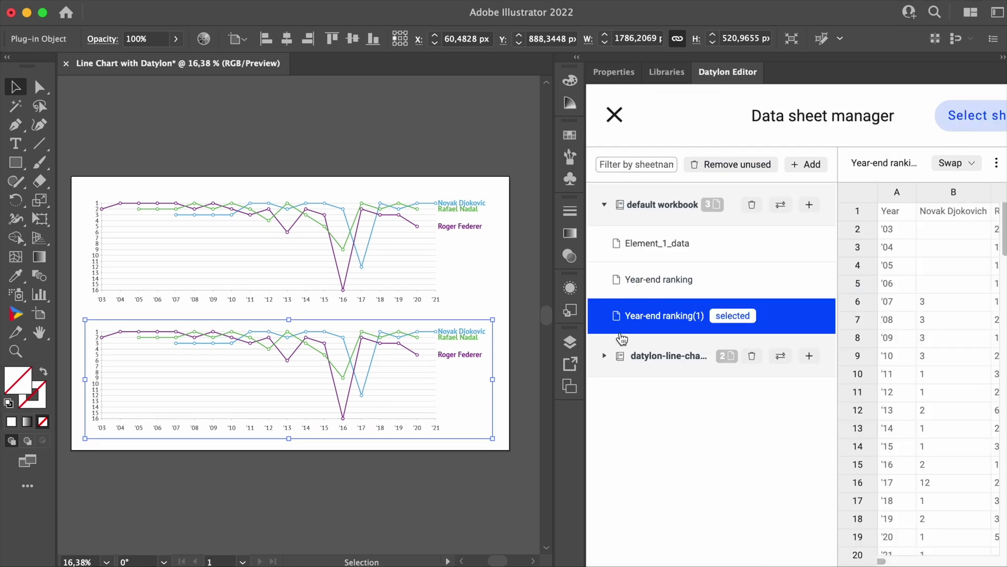
left_click(606, 359)
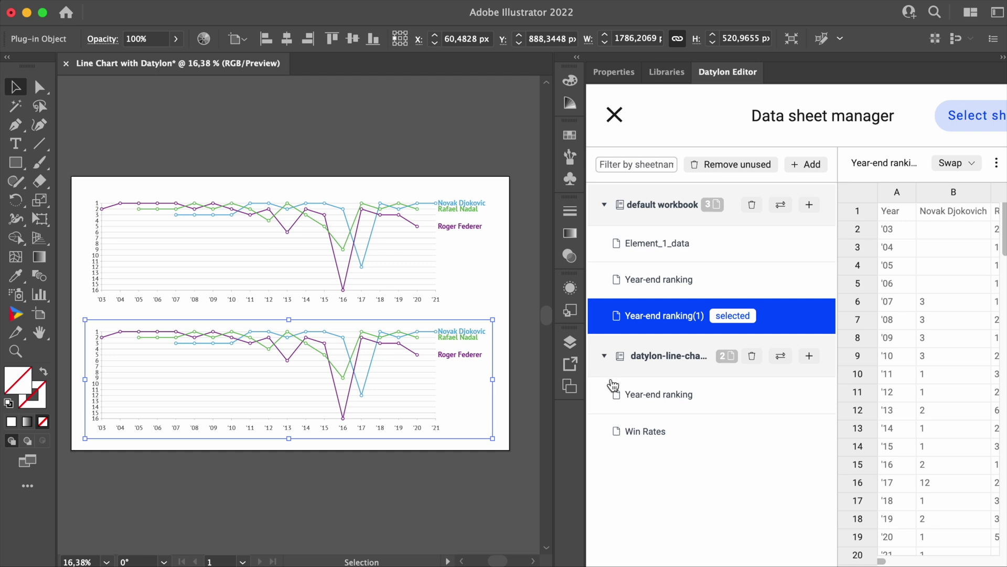
left_click(664, 442)
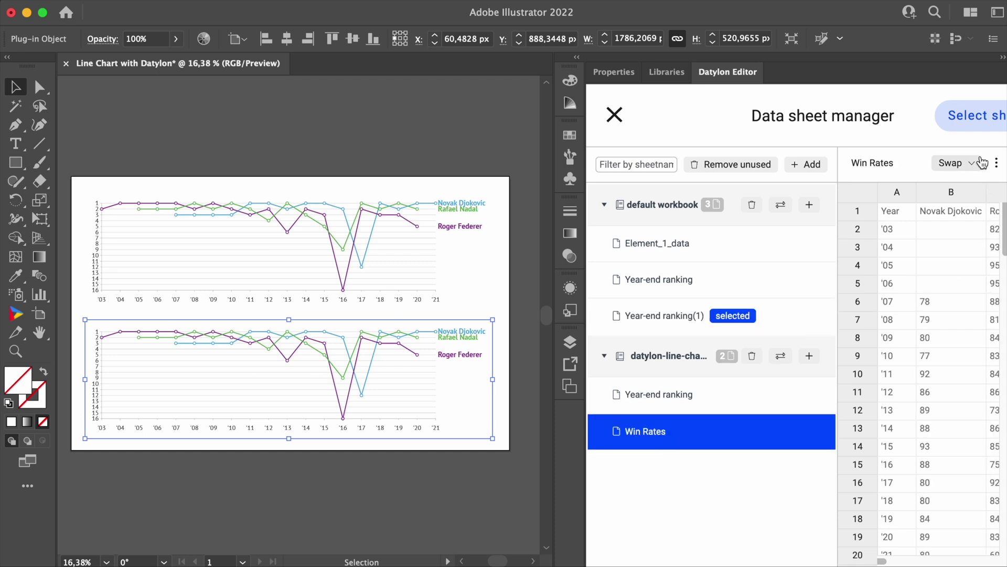
left_click(974, 131)
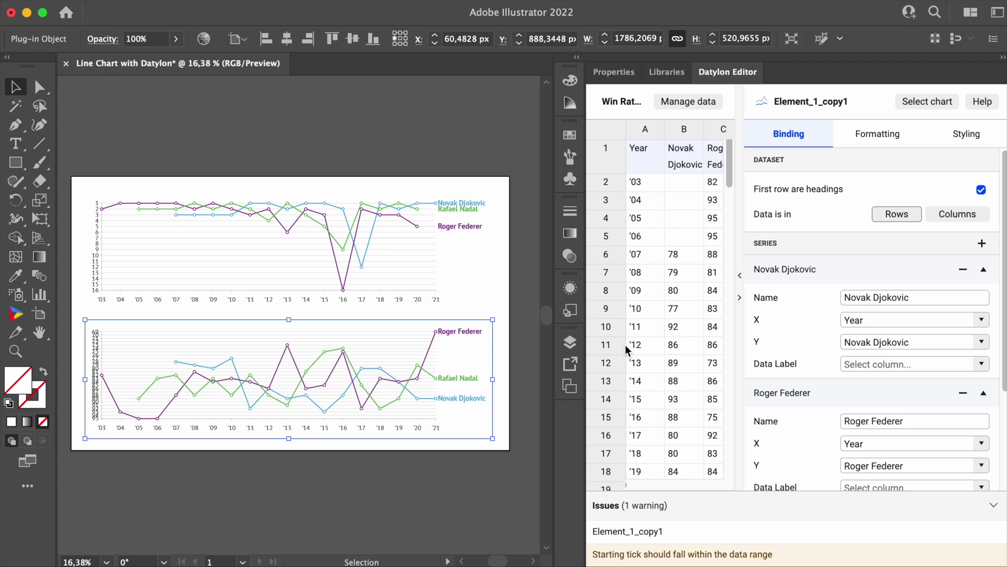
- Turn off custom tick spacing and un-reverse the lower chart's Y axis so it climbs 70 to 95
left_click(959, 139)
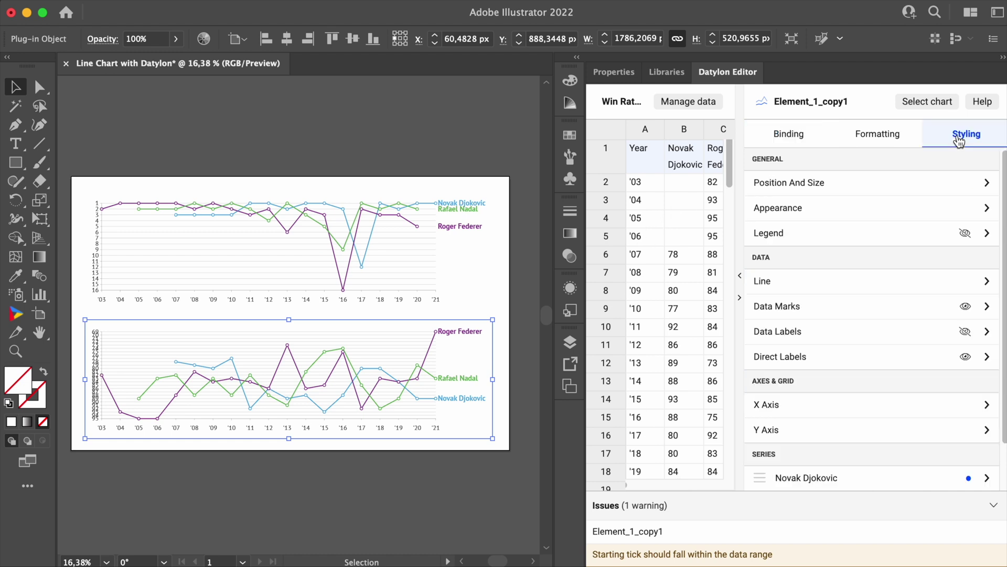
left_click(833, 430)
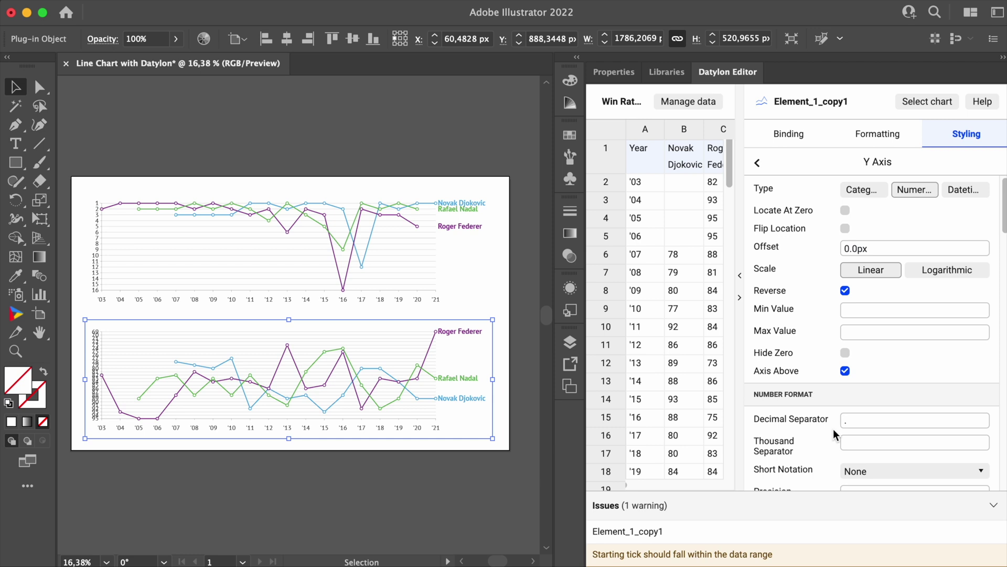
scroll(901, 335, "down", 5)
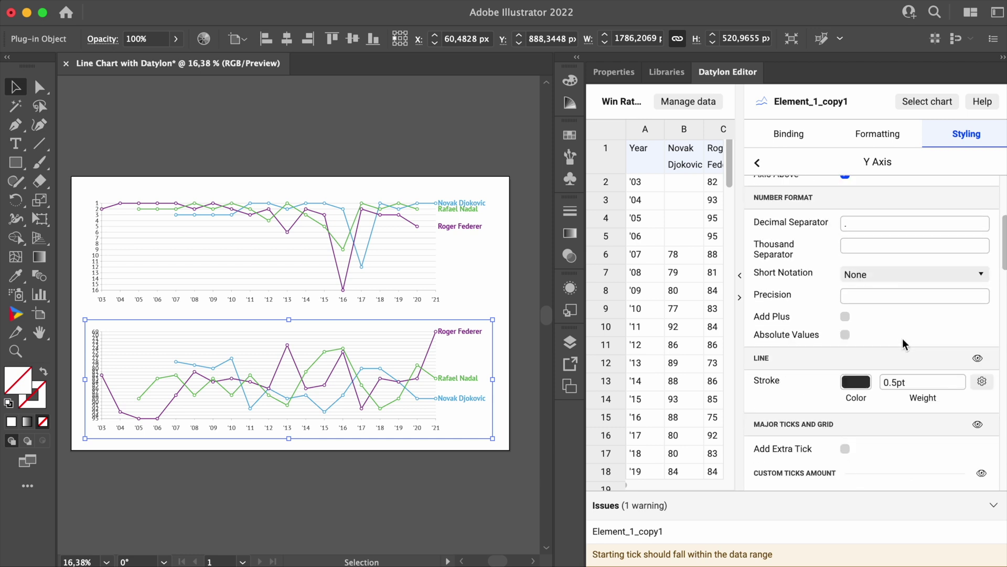
scroll(902, 338, "down", 2)
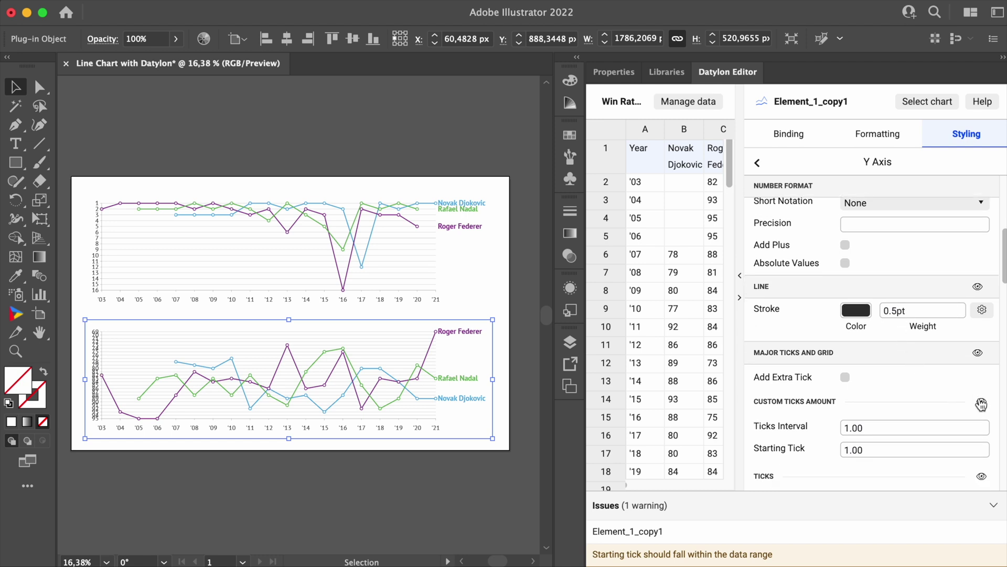
left_click(981, 404)
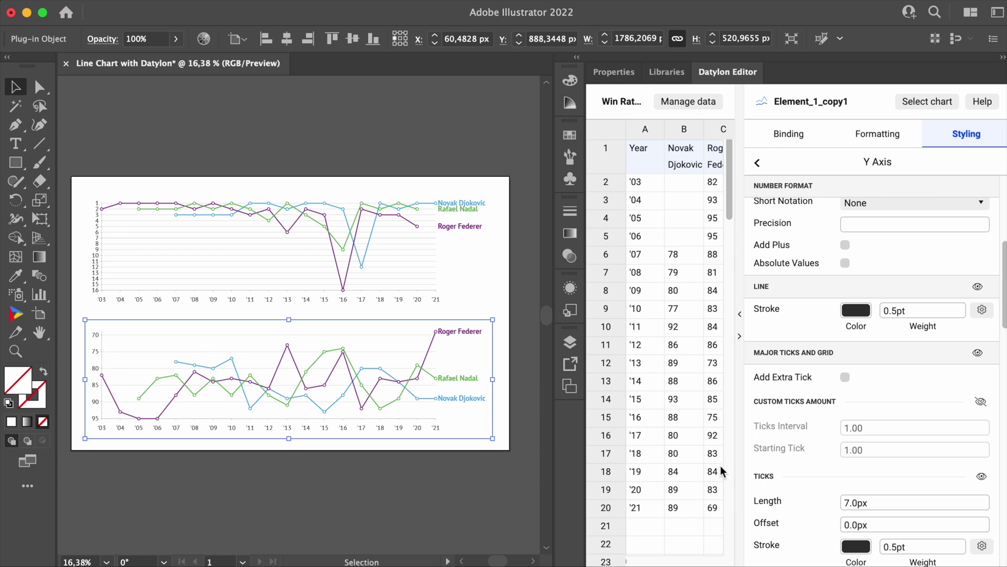
left_click_drag(1003, 313, 1002, 191)
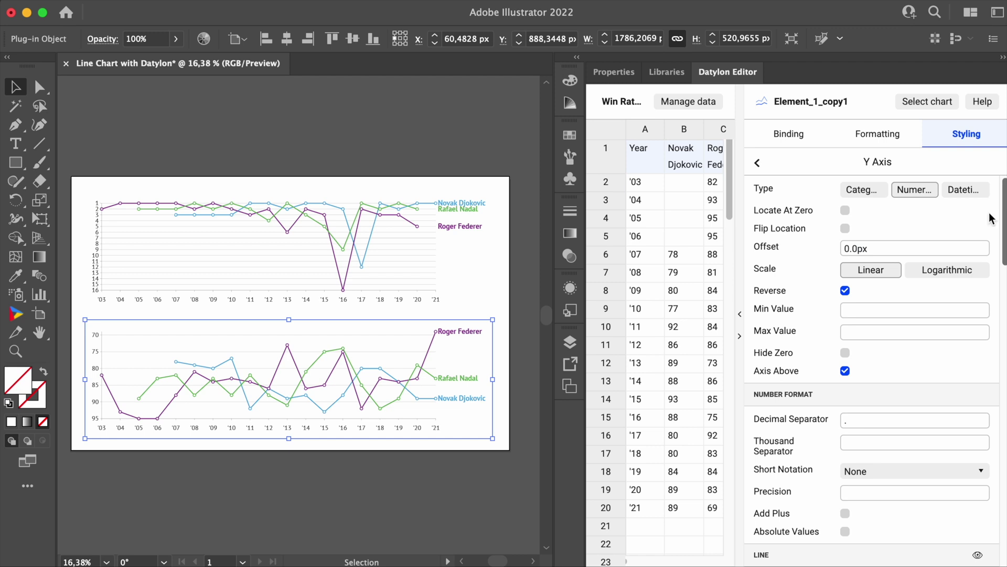
left_click(845, 292)
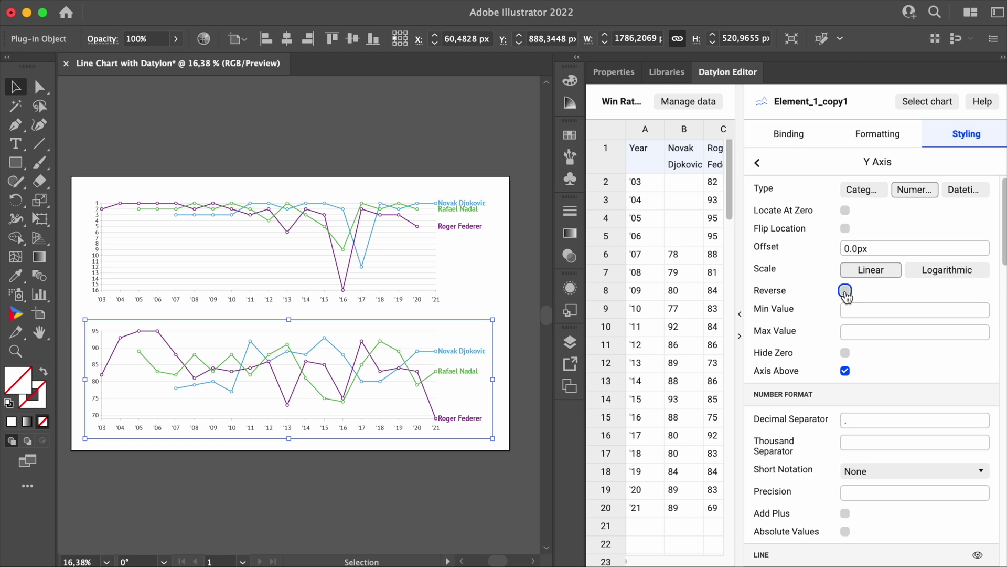
left_click(757, 163)
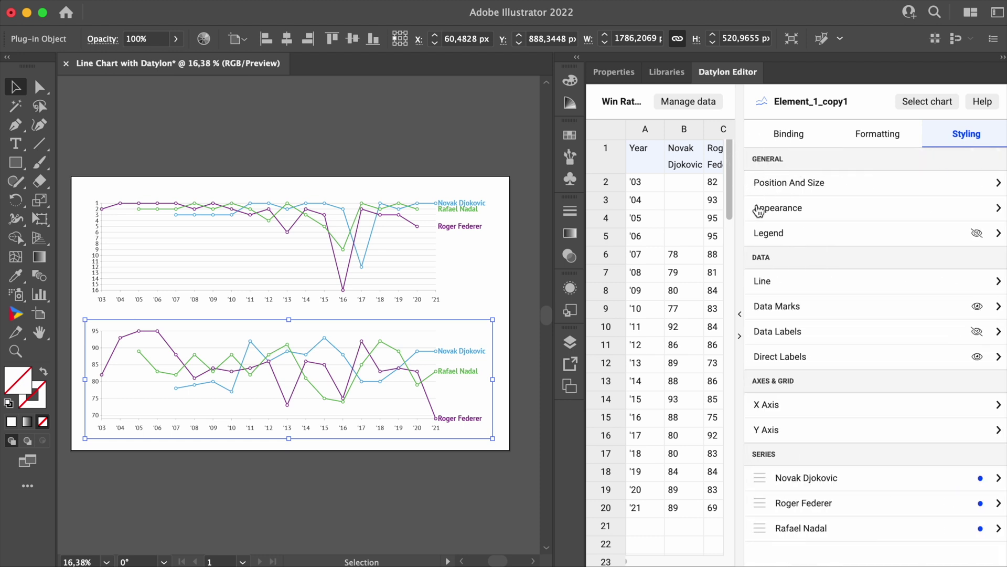
- Hide the lower chart's x-axis year labels and turn on Flip Location
left_click(802, 412)
scroll(943, 347, "down", 2)
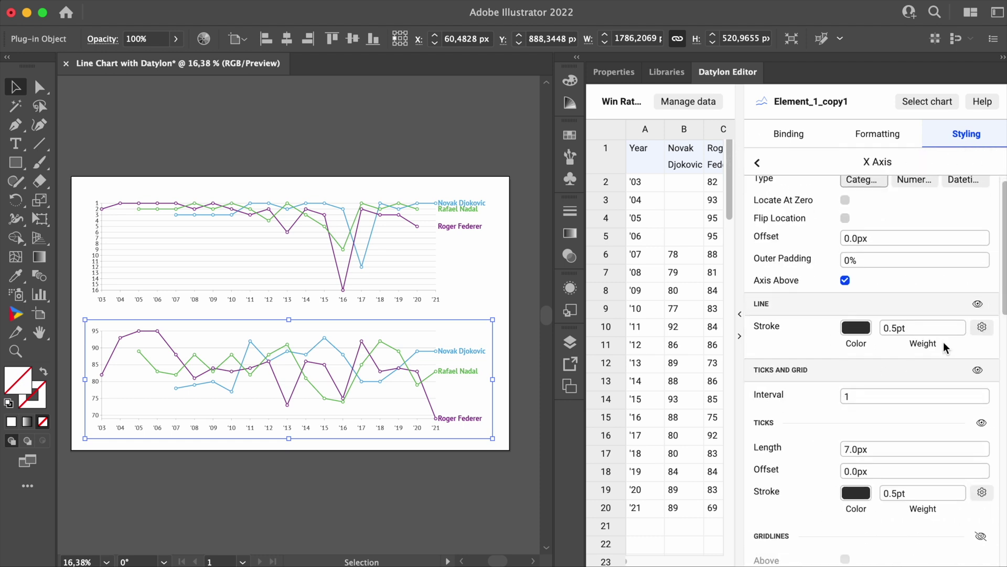
scroll(943, 347, "down", 5)
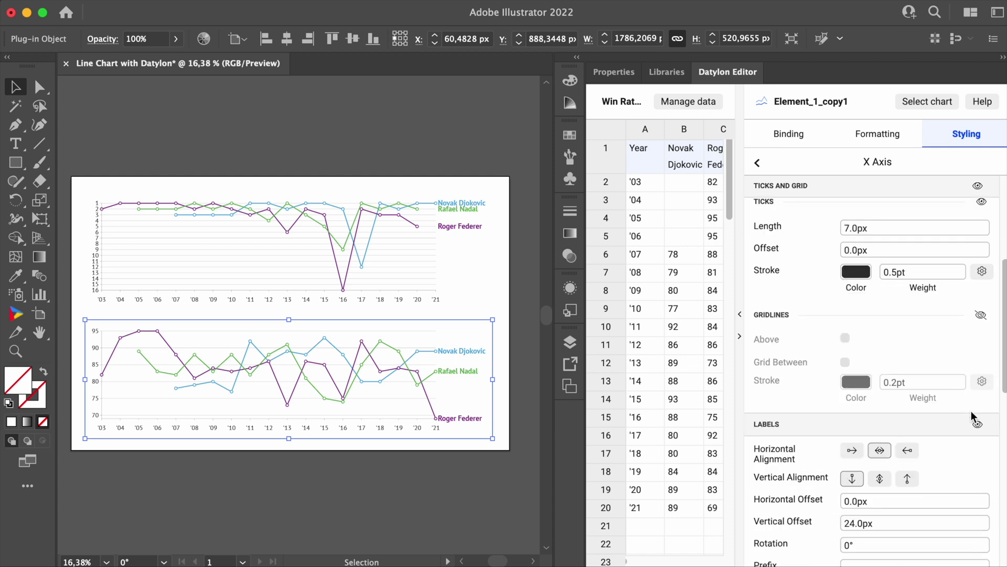
left_click(978, 424)
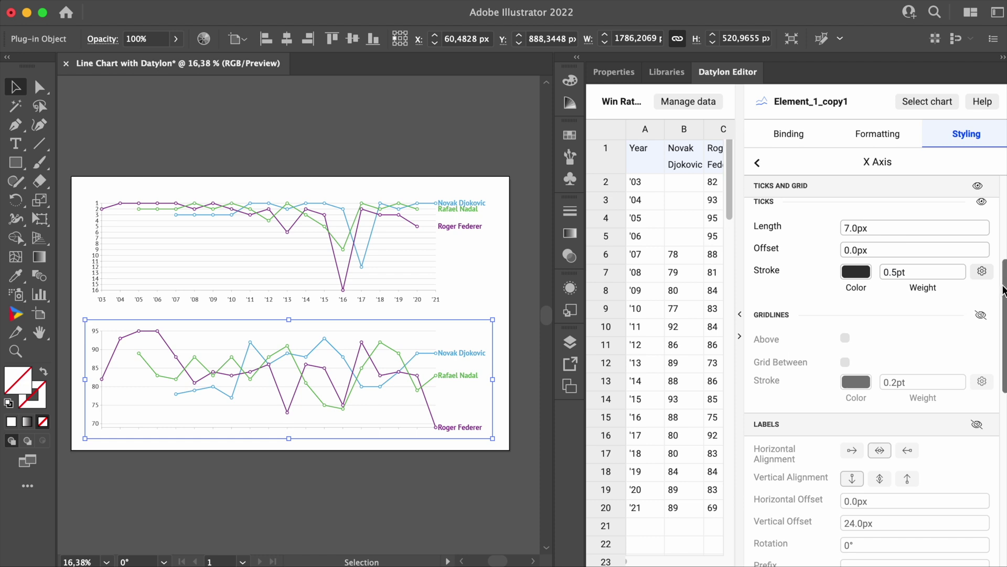
left_click_drag(1004, 294, 1003, 195)
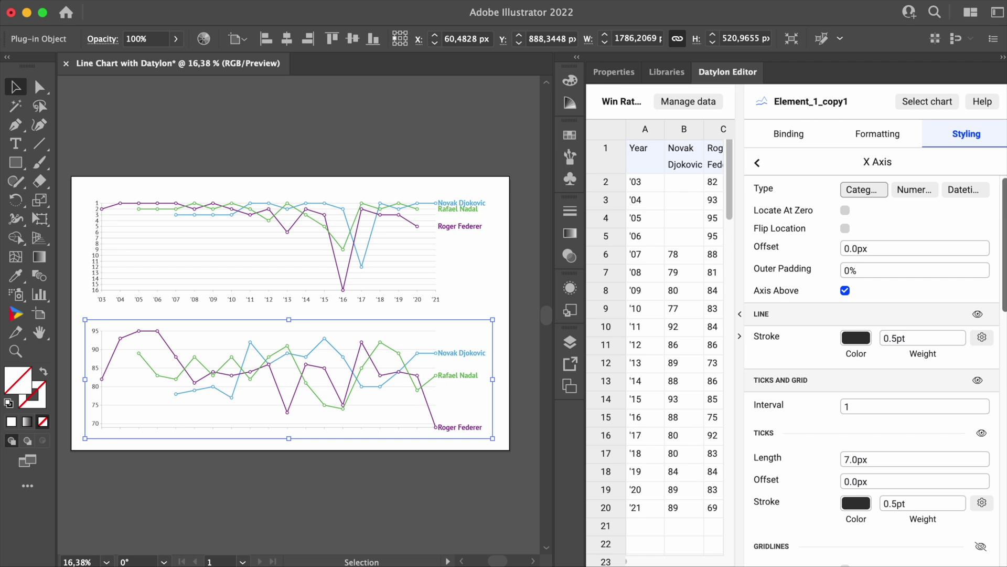
left_click(845, 229)
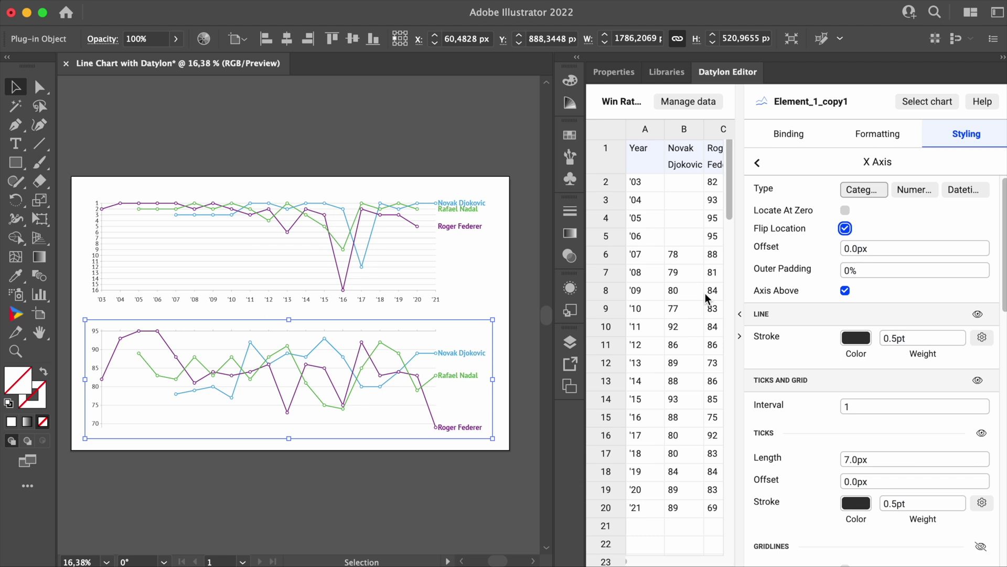
- Add a % suffix to the lower chart's y-axis labels and set its range to 65–100
left_click(757, 163)
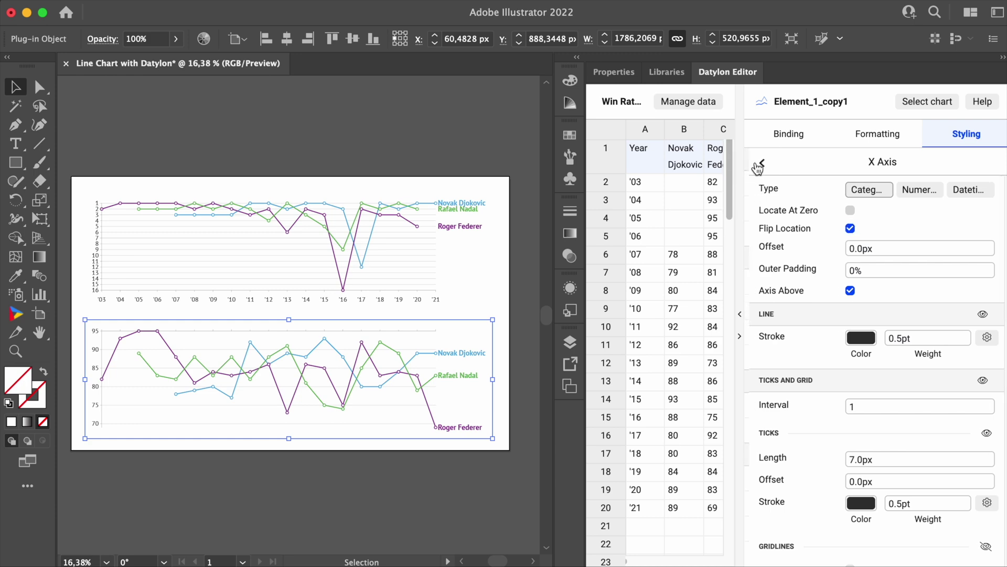
left_click(871, 435)
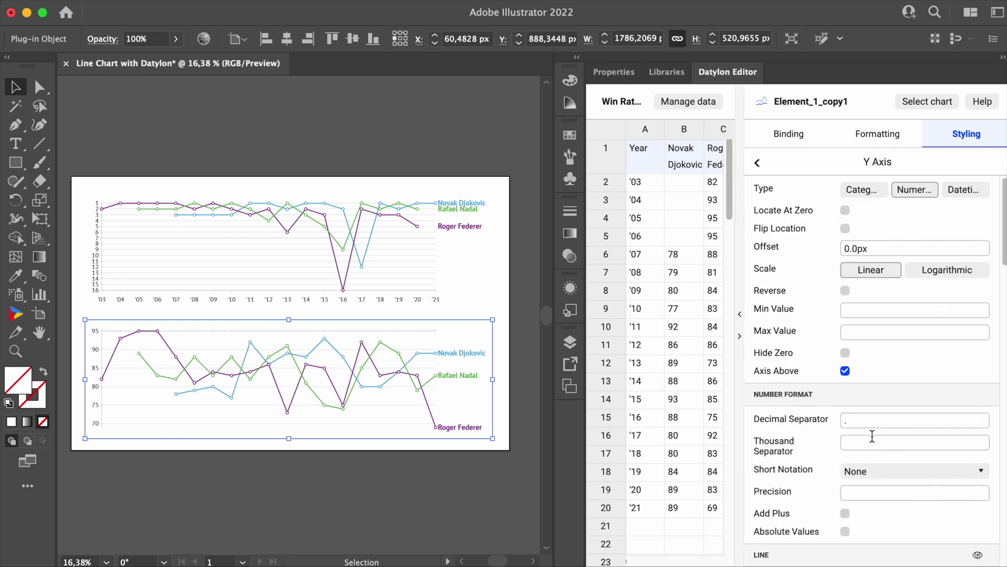
left_click_drag(1003, 220, 999, 443)
left_click(942, 413)
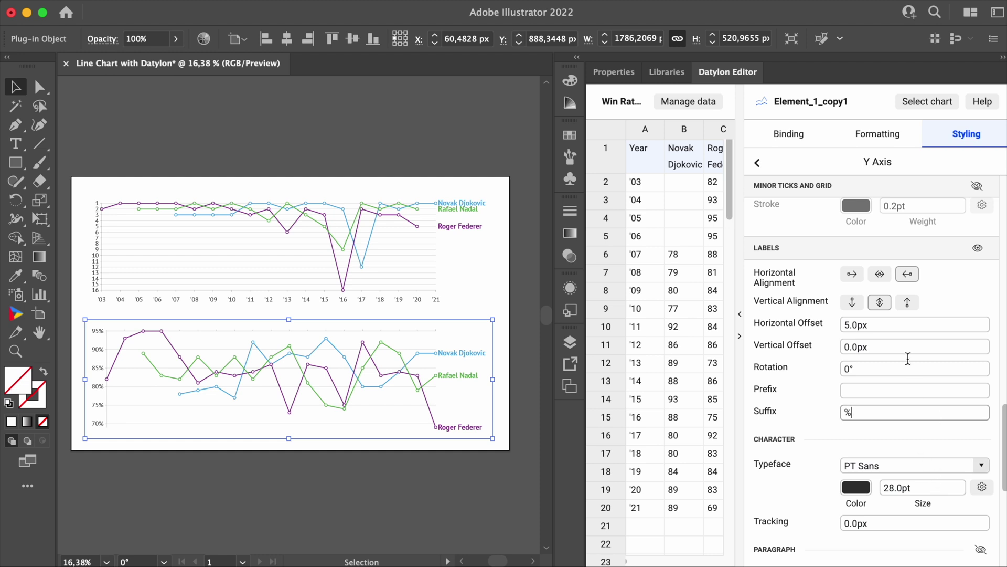
scroll(908, 342, "up", 10)
scroll(908, 342, "up", 5)
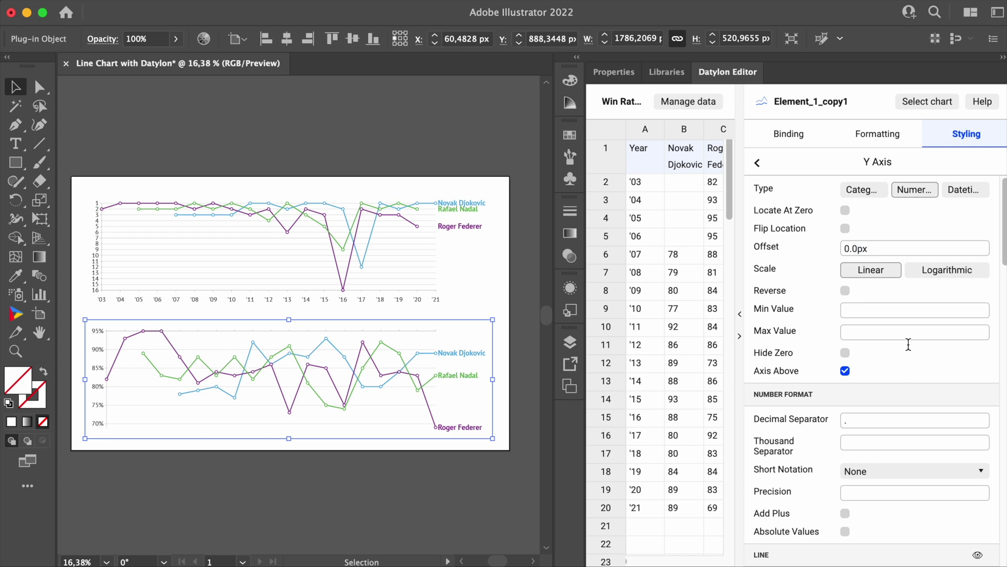
left_click(883, 309)
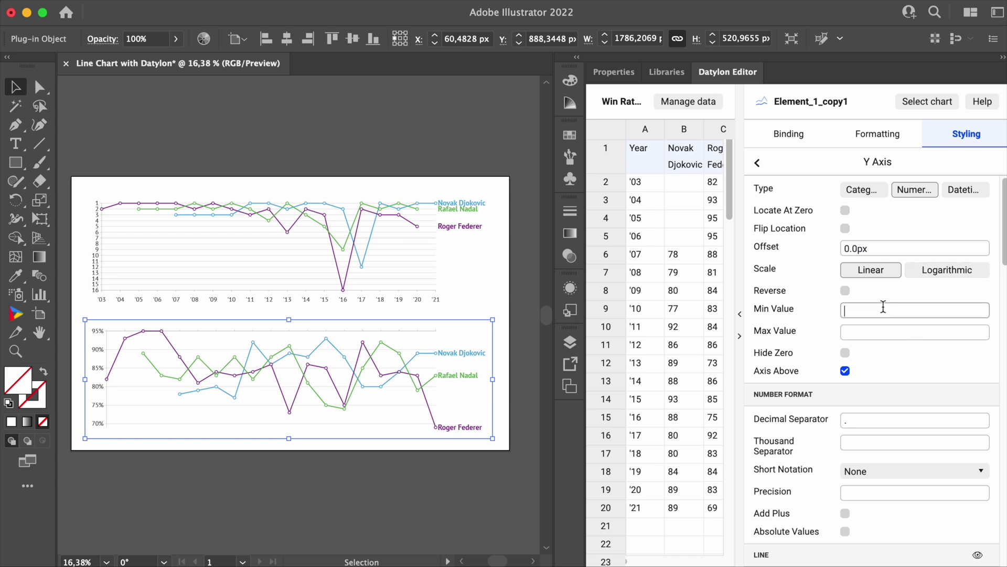
left_click(872, 332)
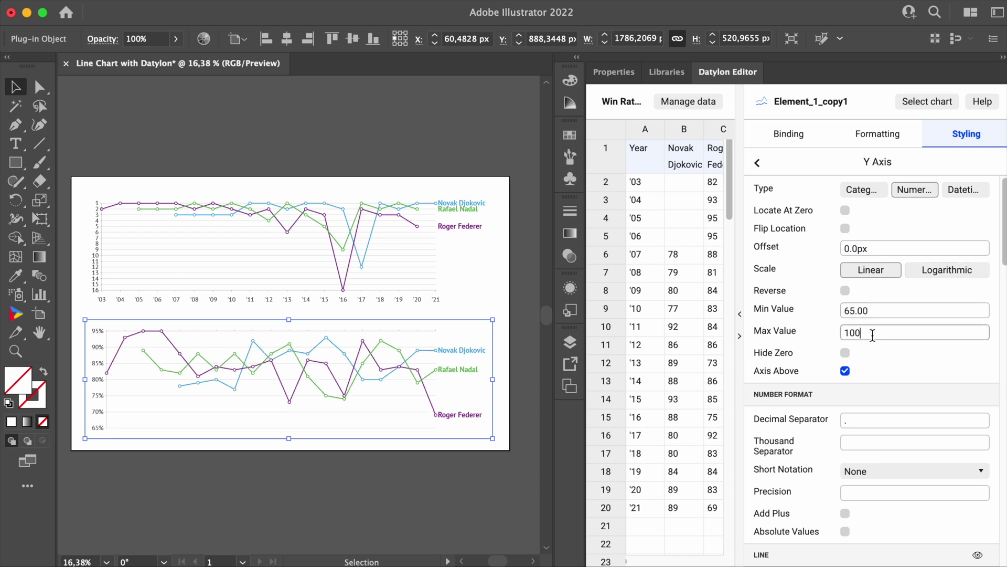
type("100")
key("Return")
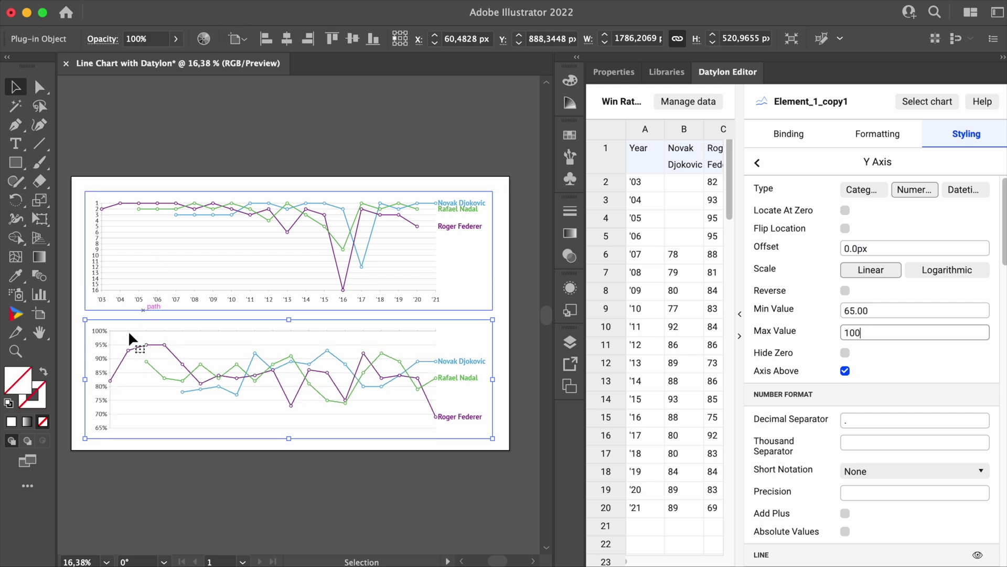
- Widen the lower chart, tuck it under the upper one, shift both down, and draw a text area above
left_click_drag(85, 379, 77, 380)
left_click_drag(492, 379, 496, 379)
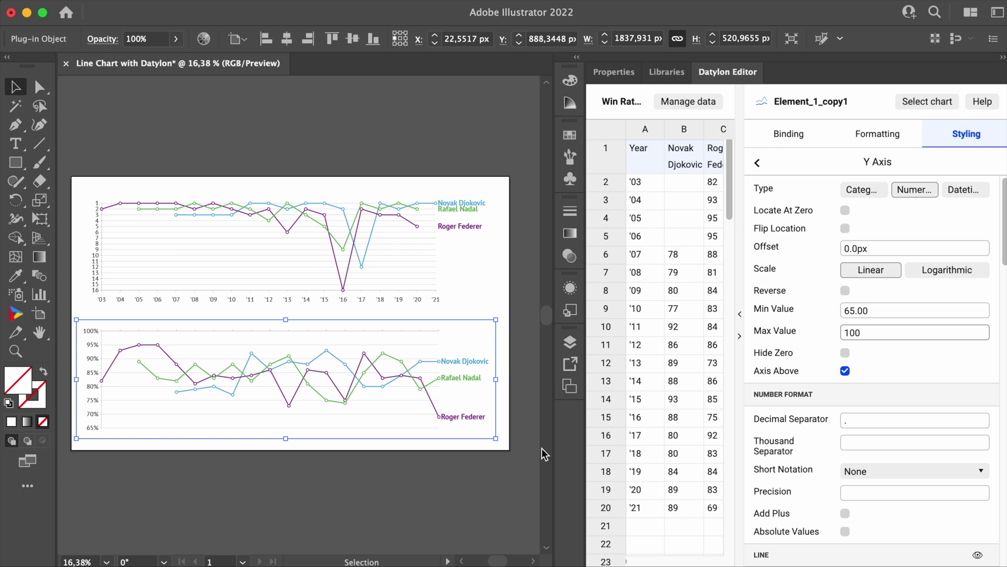
left_click_drag(347, 378, 349, 353)
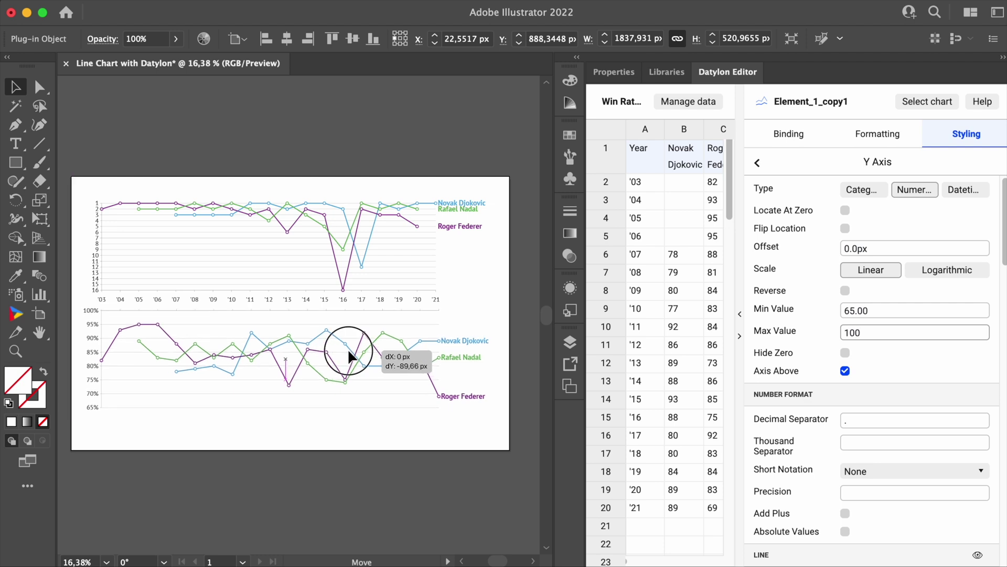
left_click_drag(495, 358, 493, 359)
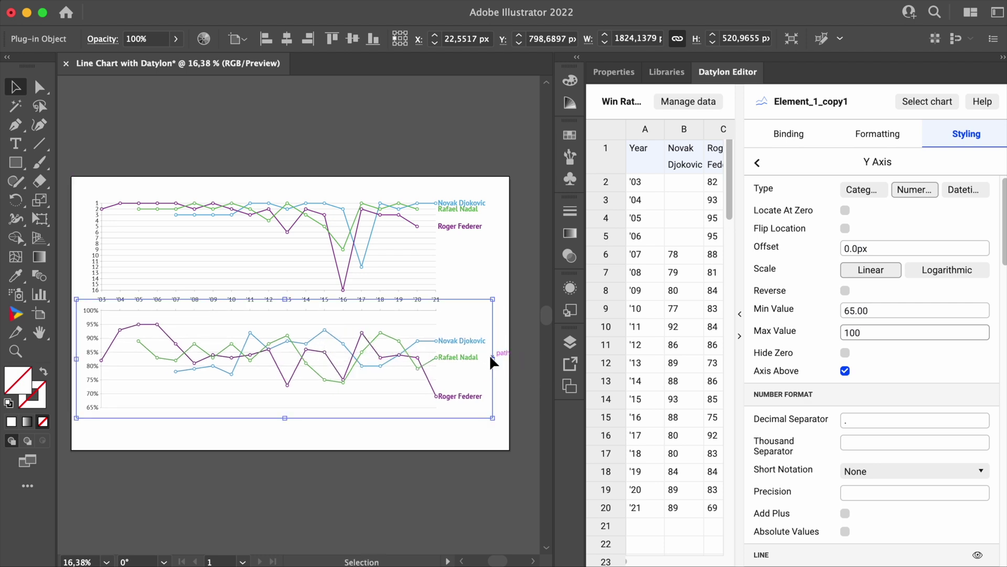
left_click(350, 253)
left_click_drag(361, 346, 361, 373)
left_click(15, 143)
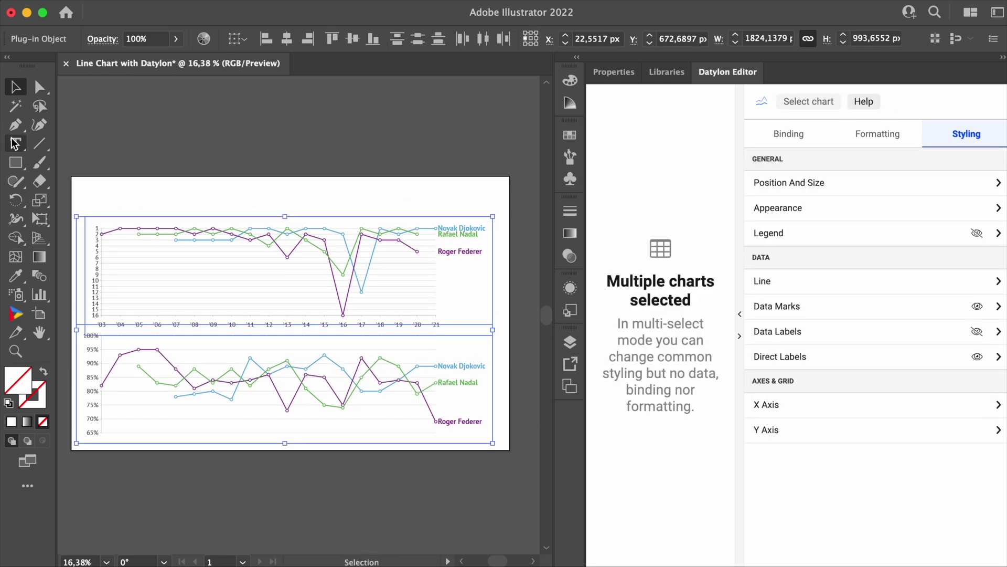
left_click_drag(85, 180, 466, 210)
- Format the new text area as PT Sans Bold 48 pt with a dark grey fill
key("BackSpace")
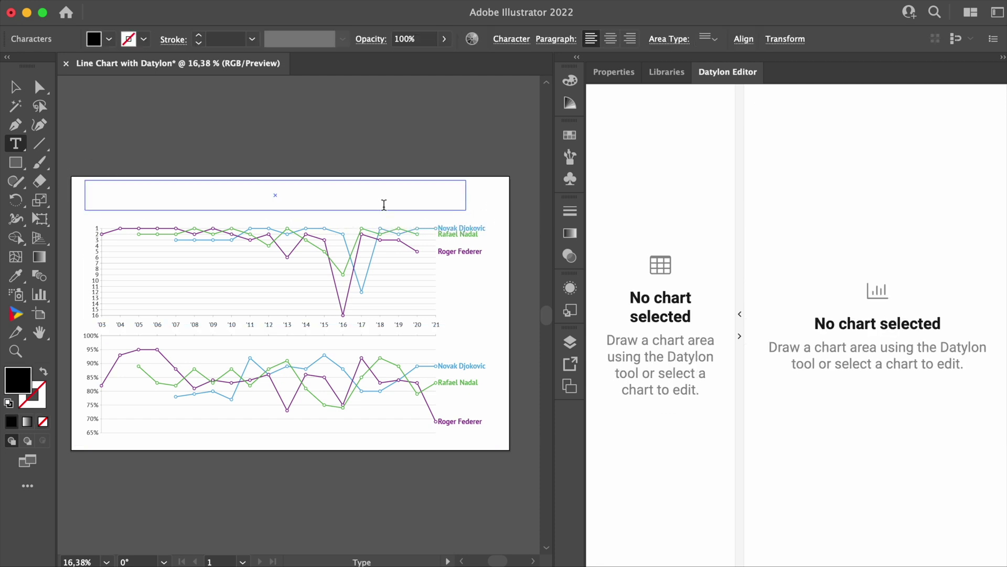
left_click(613, 72)
left_click(934, 378)
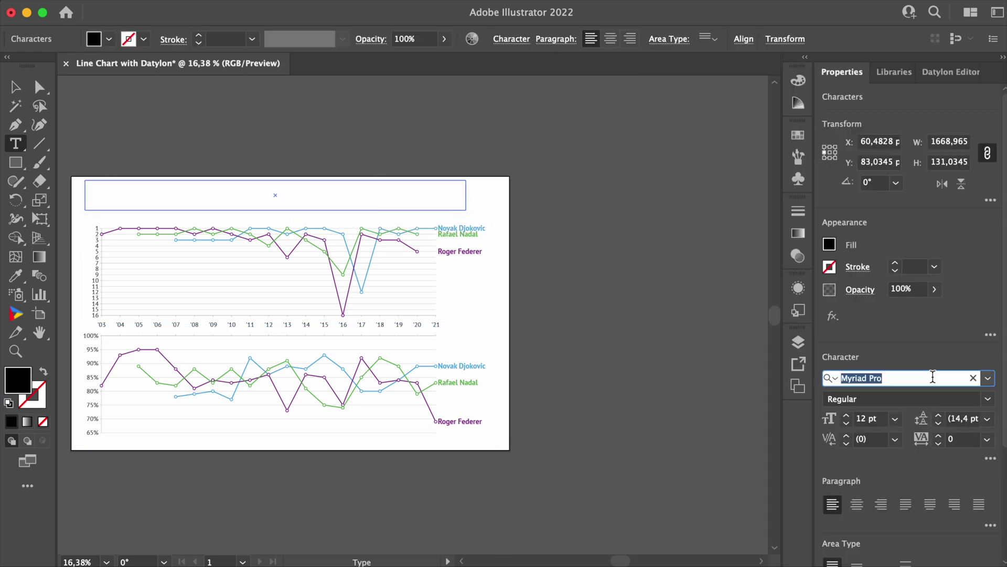
type("pt sans b")
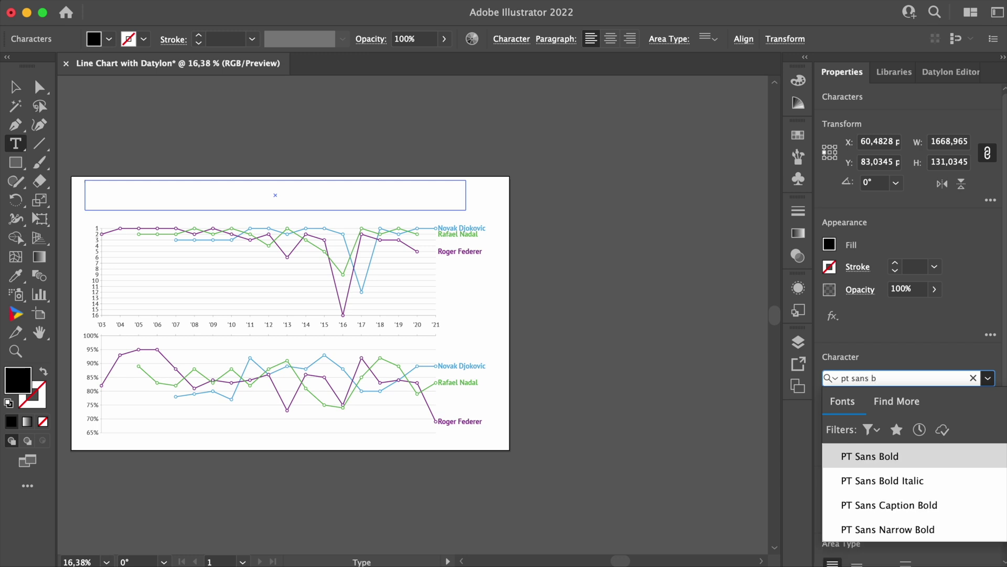
left_click(884, 457)
double_click(862, 420)
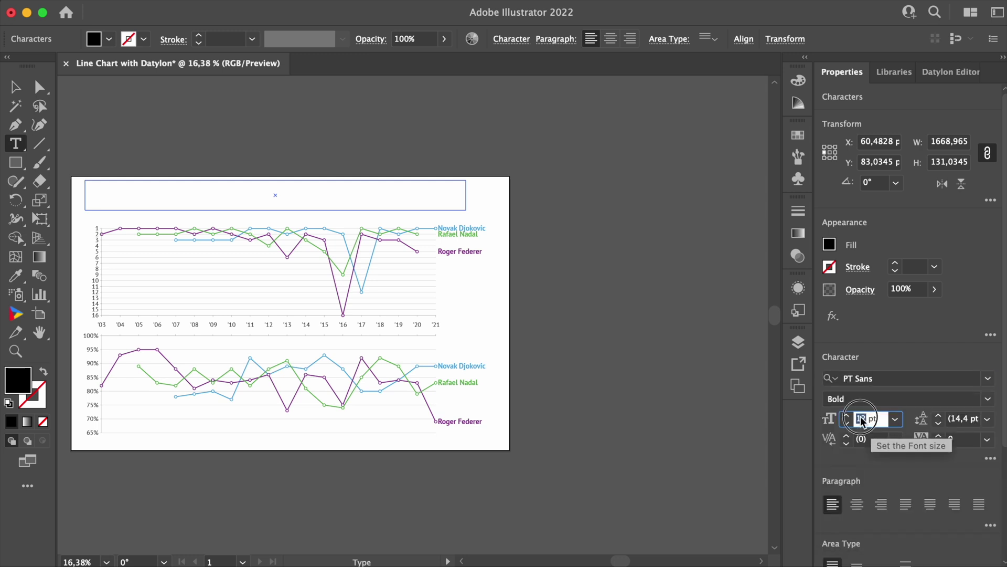
type("48")
key("Return")
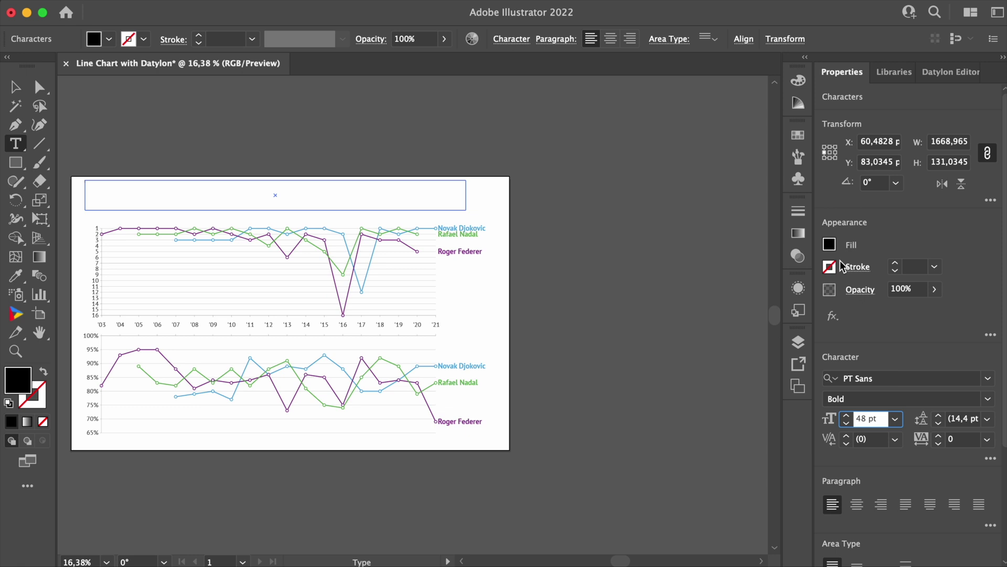
left_click(829, 244)
left_click(694, 354)
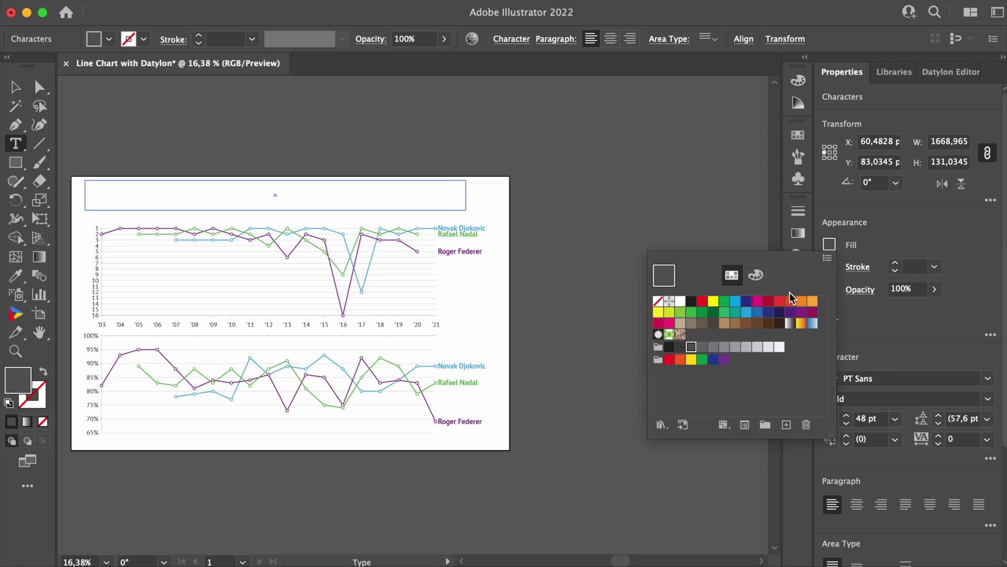
- Type the title 'The Big Three dominated the men's single tournaments from 2003 to 2021' and nudge it down
left_click(829, 244)
type("The Big Three")
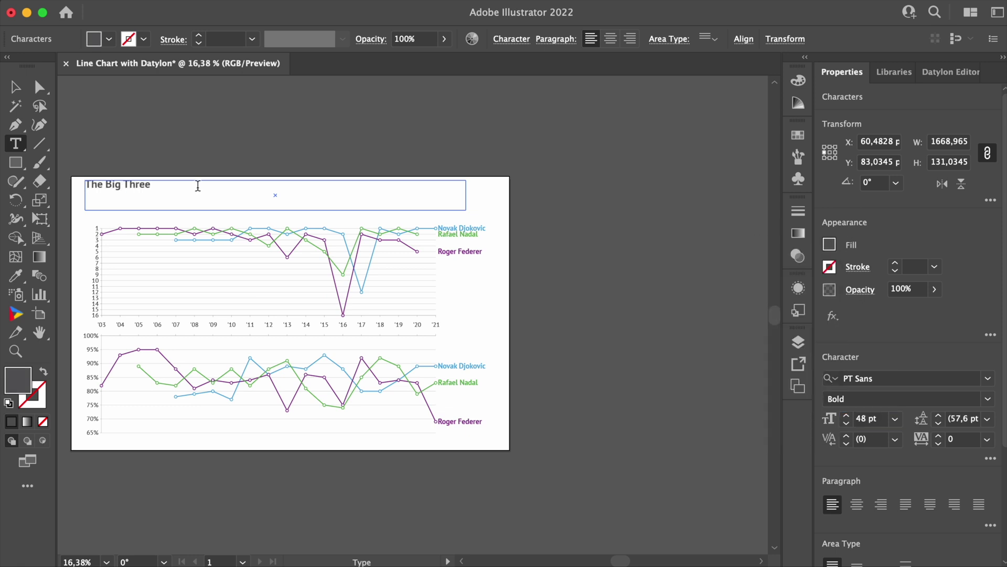
type(" dominated the men's single tournaments from 2003 to 2021")
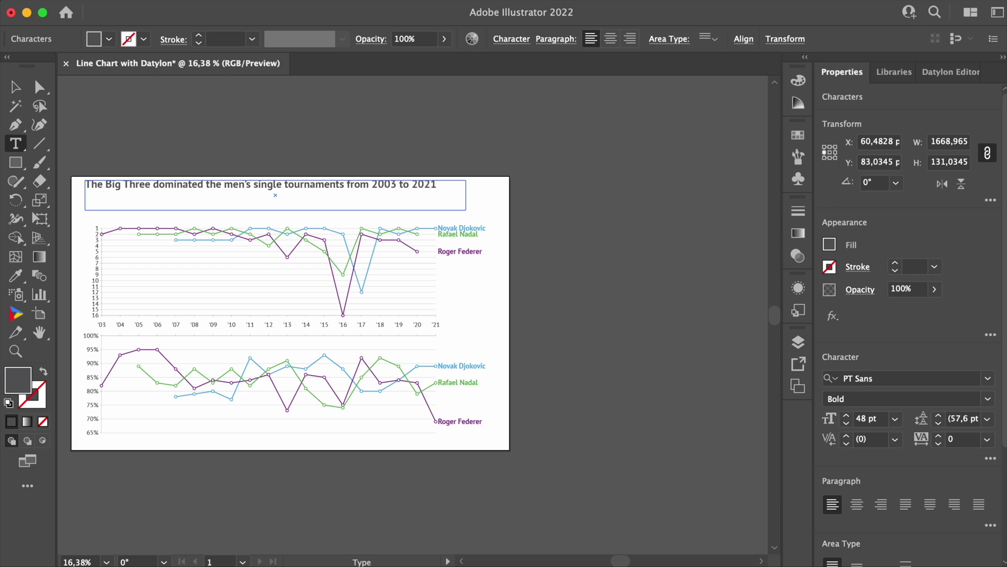
key("Escape")
left_click_drag(430, 183, 439, 193)
left_click(732, 298)
- Duplicate the title and place the copy just below the original
left_click(466, 187)
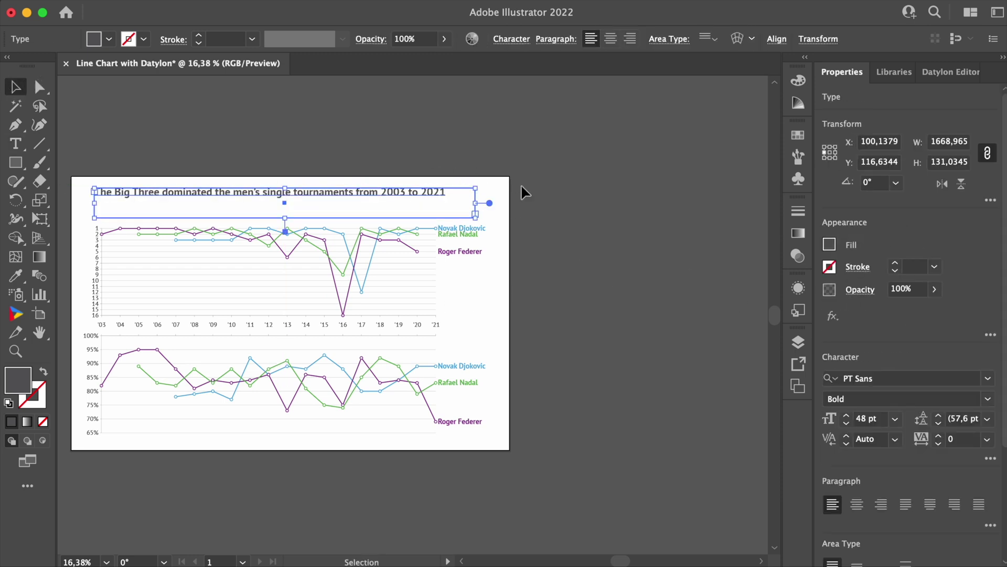
key("super+c")
key("super+v")
left_click_drag(519, 306, 380, 205)
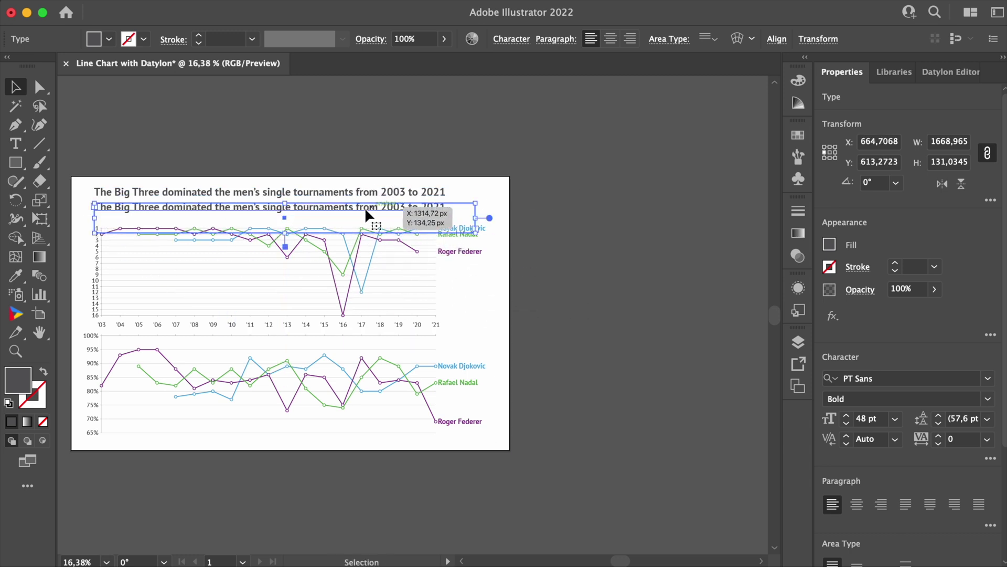
- Replace the copied title with 'Djokovic, Nadal and Federer year-end rating and win percentage' in 32 pt Regular
left_click(18, 145)
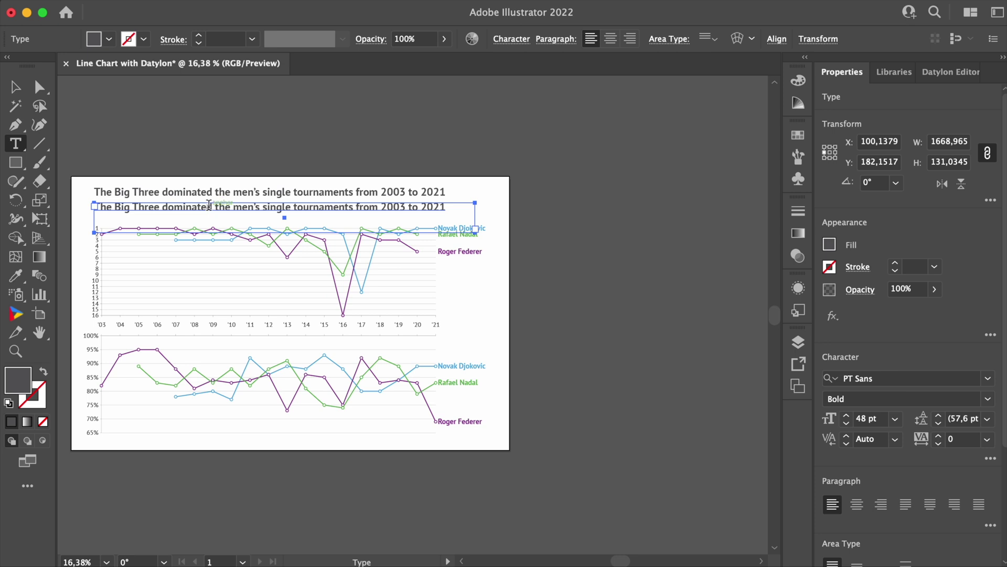
triple_click(207, 207)
type("Djokovic, Nadal and ")
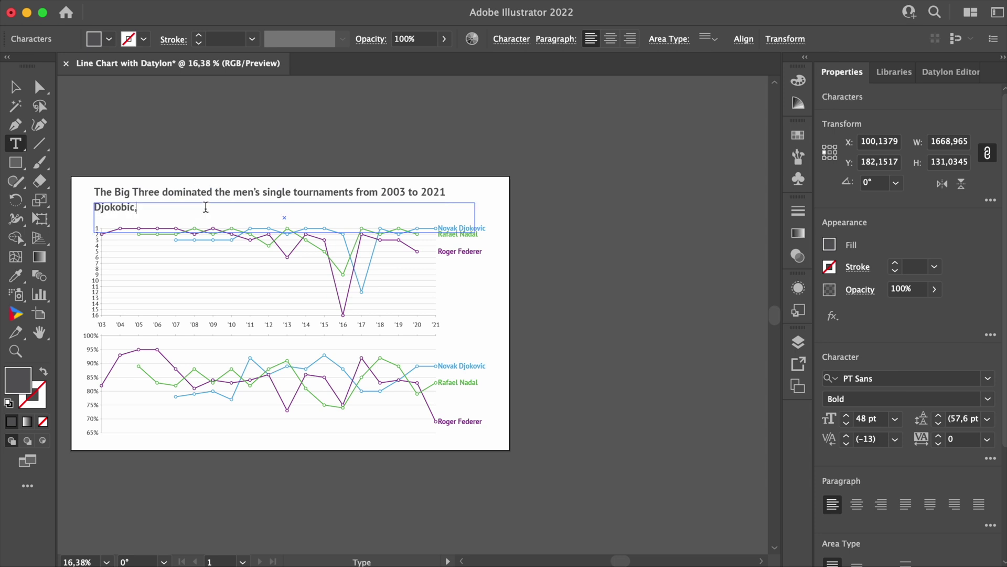
type("Federer year-end rating and win percentage")
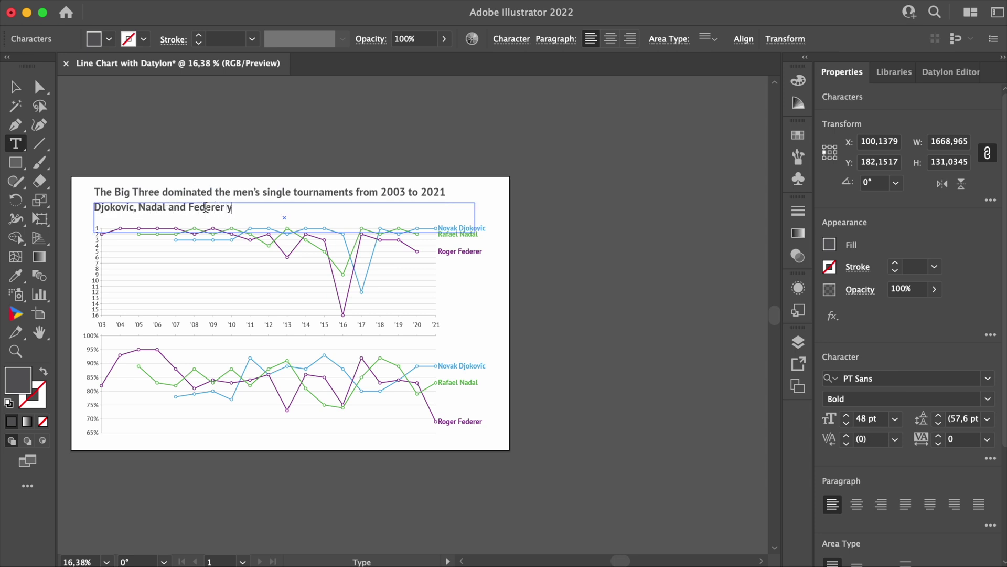
key("super+a")
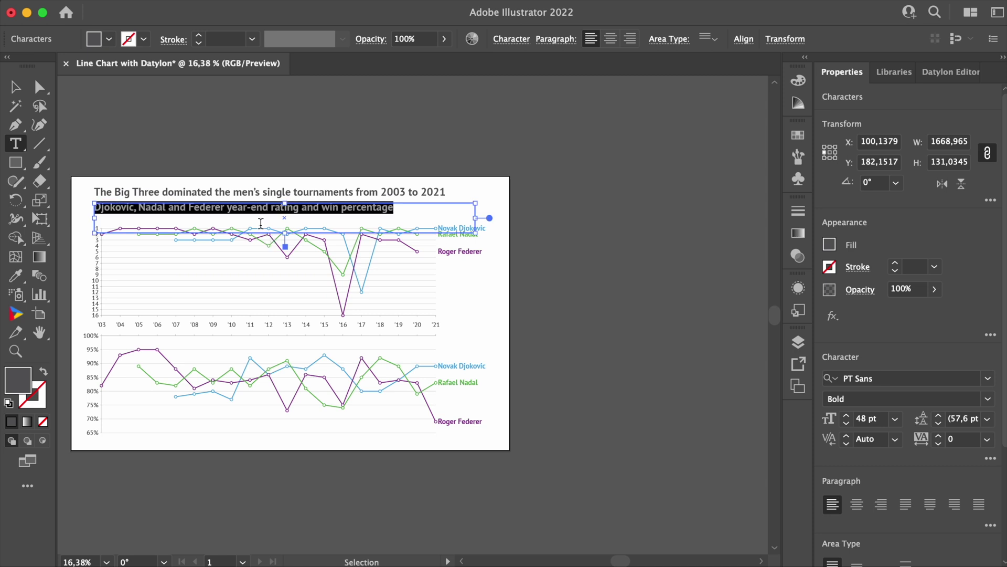
left_click(867, 418)
type("32")
key("Return")
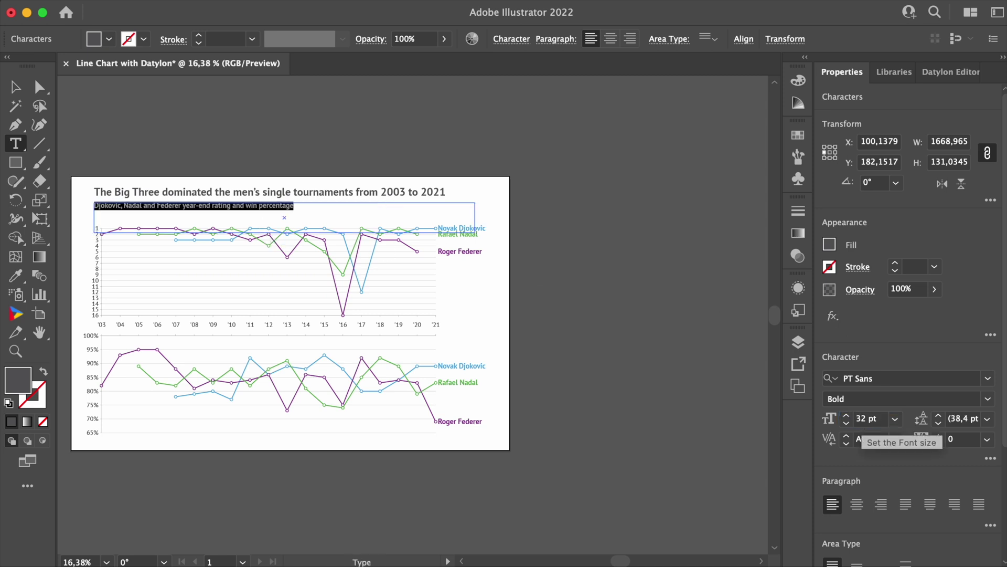
left_click(988, 399)
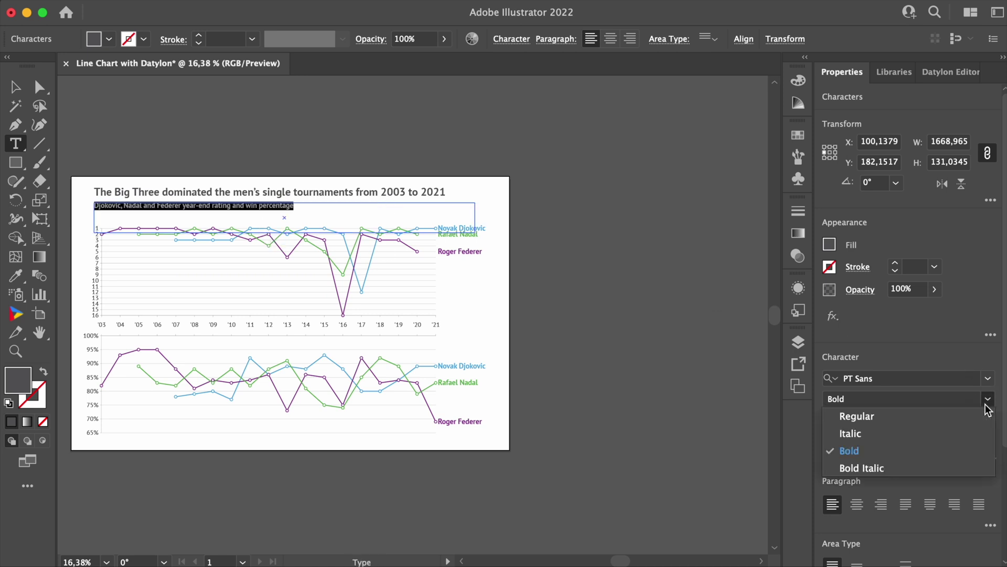
left_click(980, 417)
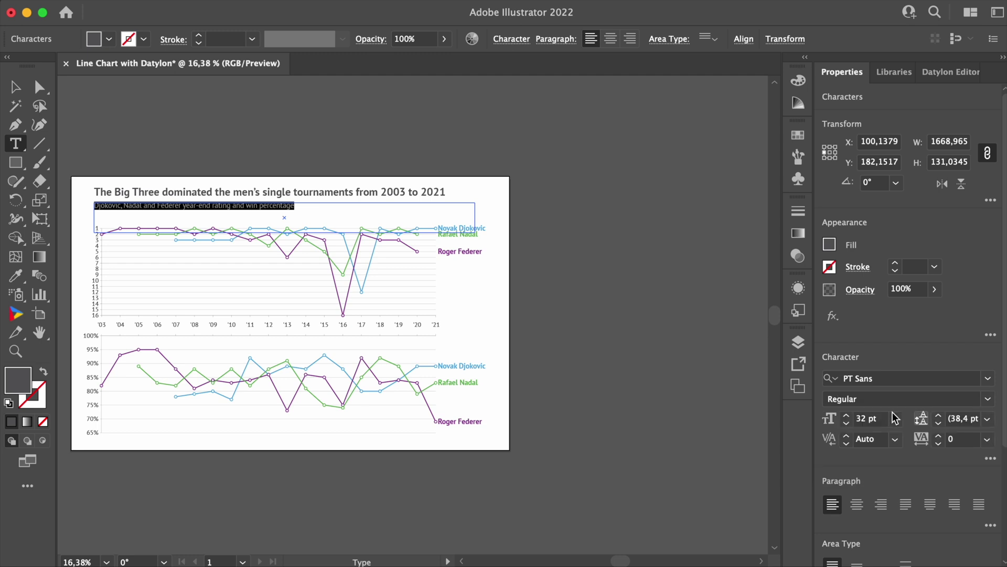
- Colour Djokovic blue (29abe2) and Nadal green (8cc63f) in the subtitle
double_click(108, 206)
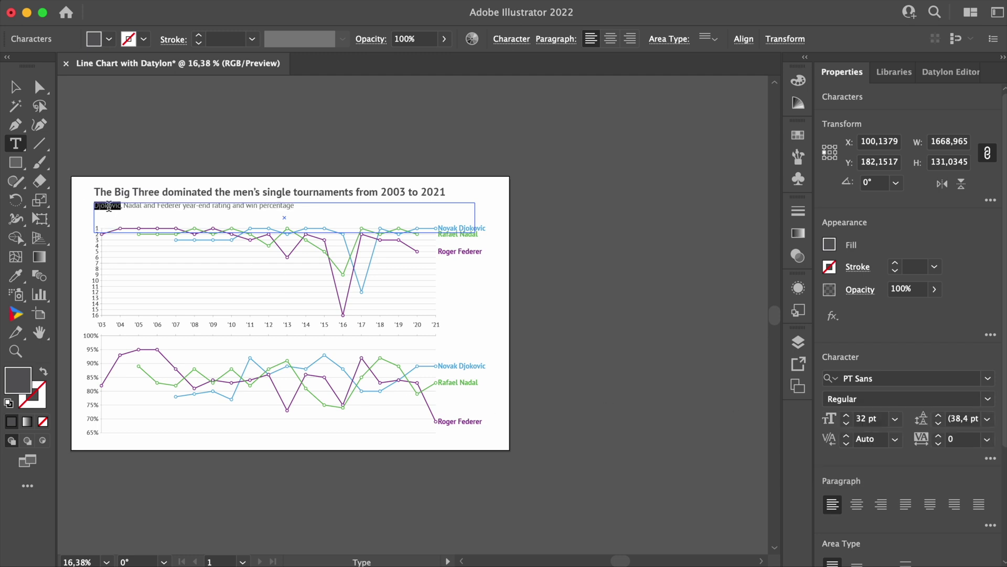
left_click(829, 246)
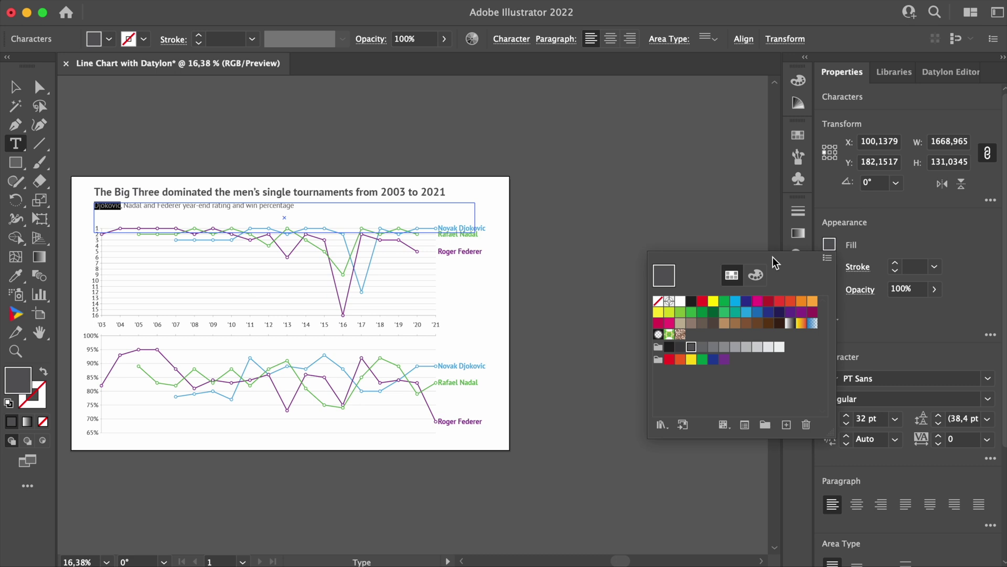
left_click(756, 275)
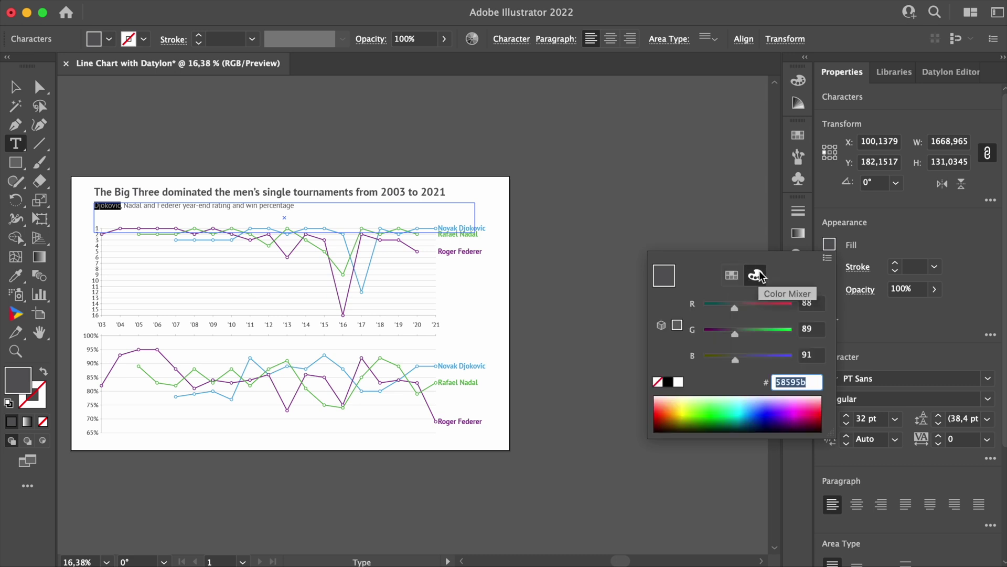
type("29abe2")
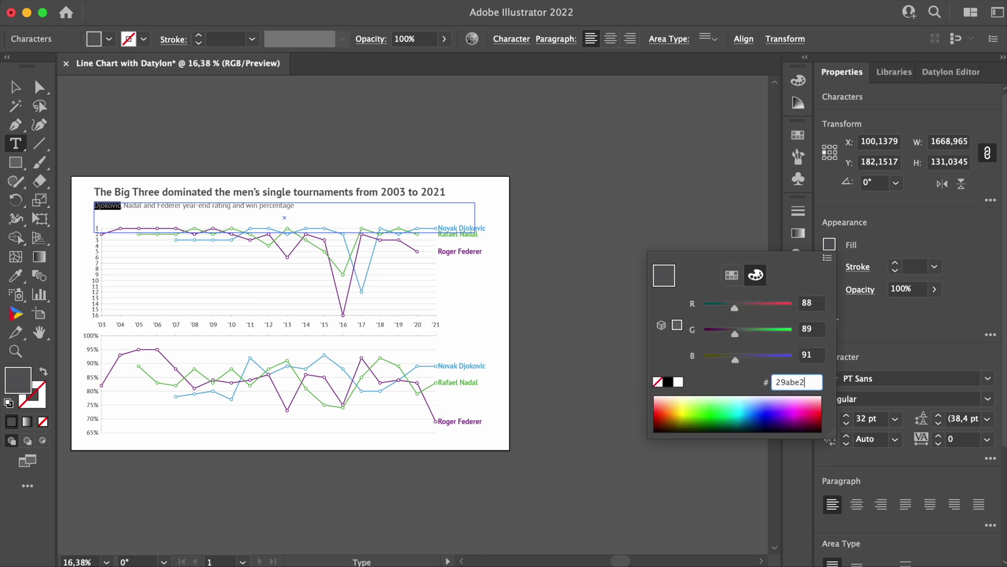
key("Return")
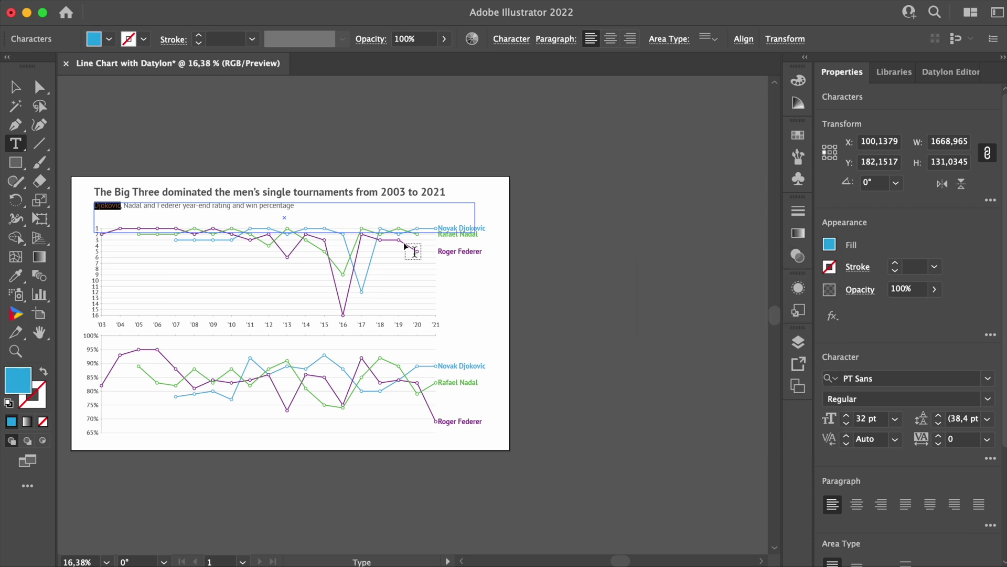
double_click(132, 205)
left_click(828, 244)
type("8cc63f")
key("Return")
- Colour Federer purple (811781), then move the upper chart lower on the page
double_click(169, 205)
left_click(830, 245)
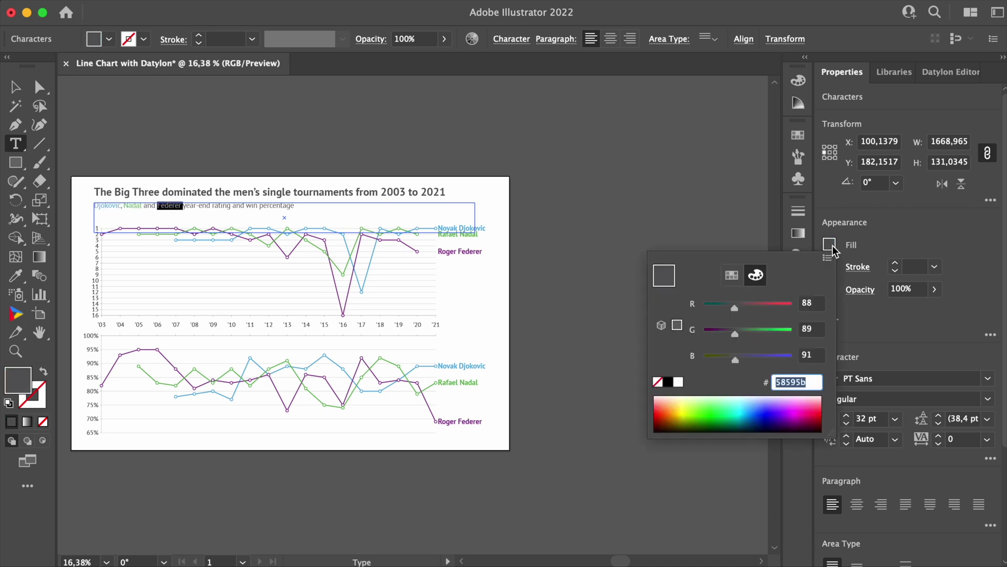
type("811781")
key("Return")
key("Escape")
left_click(631, 197)
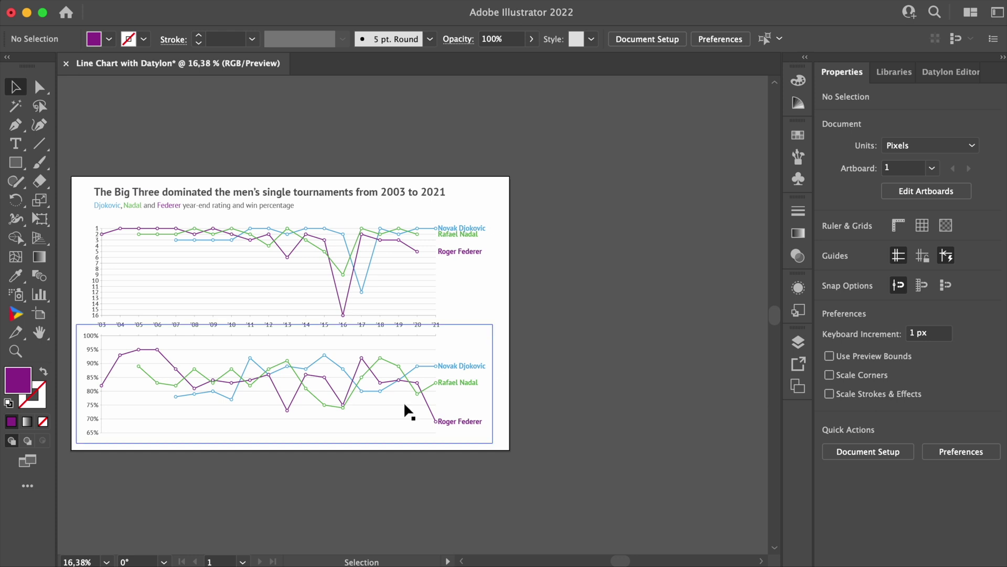
left_click_drag(292, 322, 297, 306)
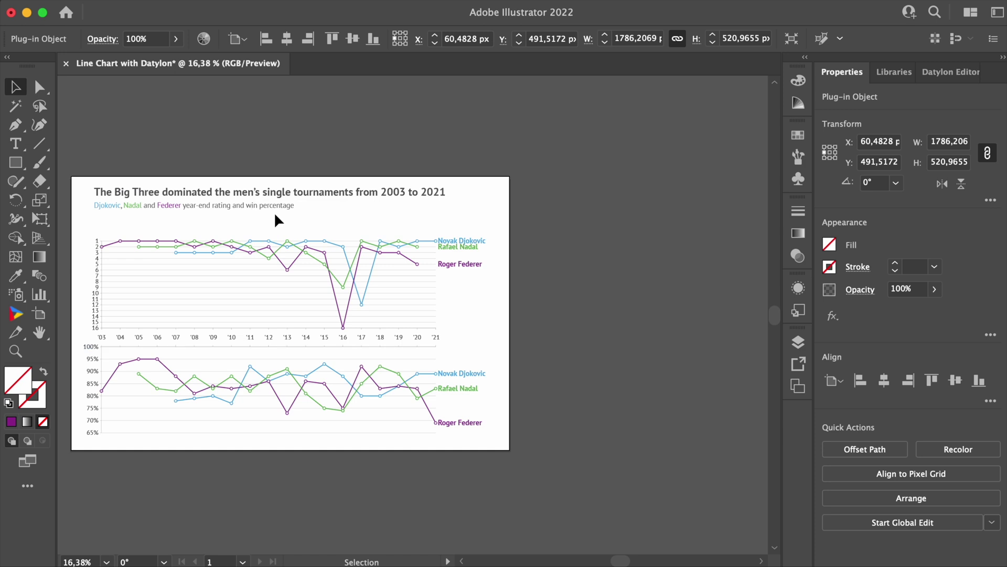
- Nudge the upper chart and narrow both charts from their left edge
left_click_drag(273, 190, 273, 197)
left_click(145, 317)
left_click(112, 342, "shift")
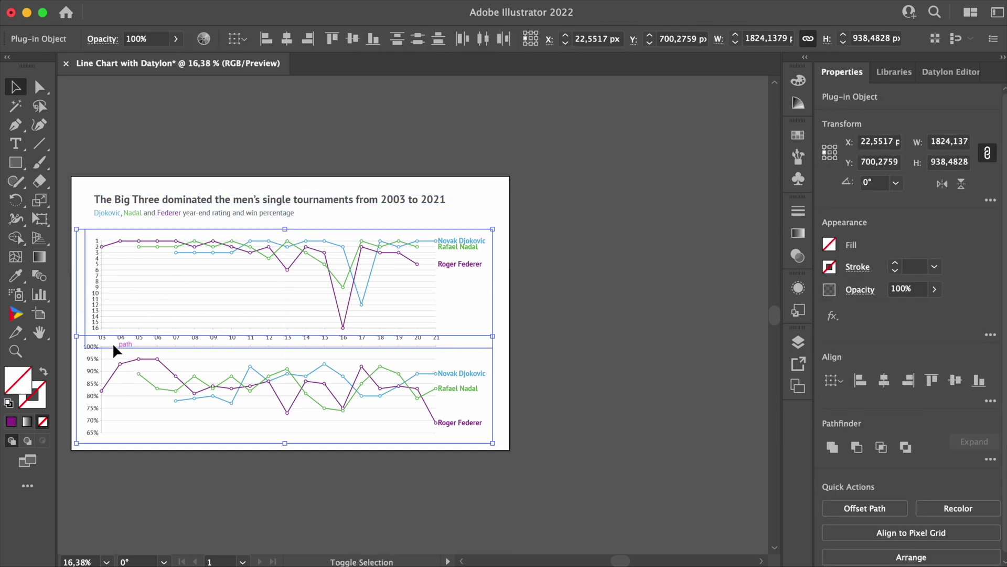
left_click_drag(76, 336, 96, 338)
left_click(178, 223)
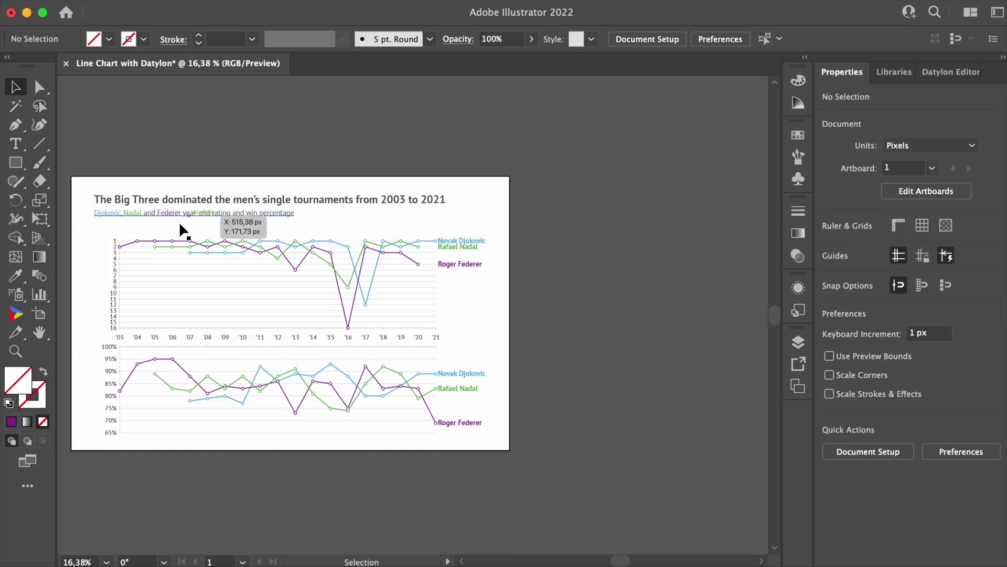
- Add a 'Year-end rating' label in 28 pt Bold, right-aligned, beside the upper chart
left_click(16, 144)
left_click_drag(83, 269, 107, 278)
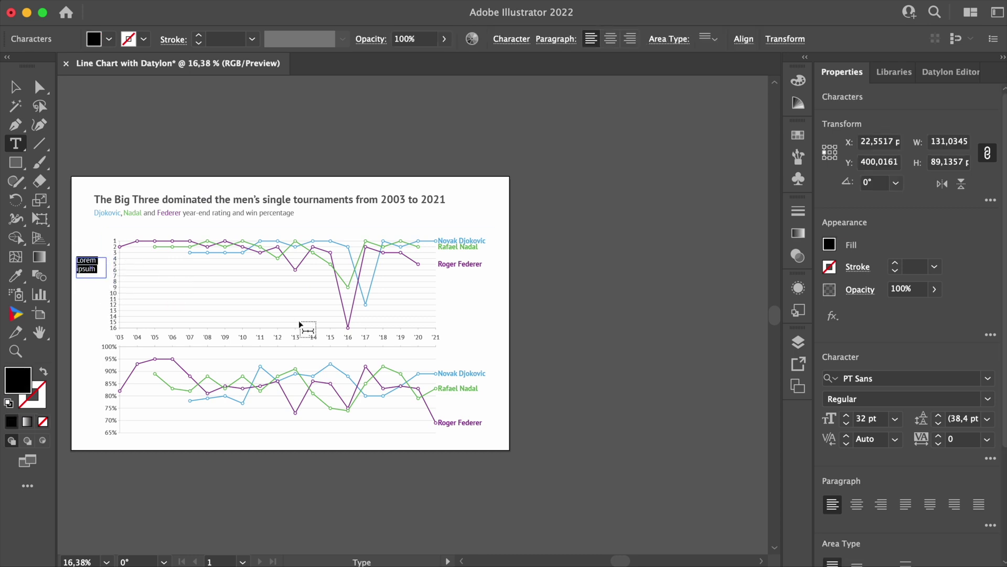
type("Year-end rat")
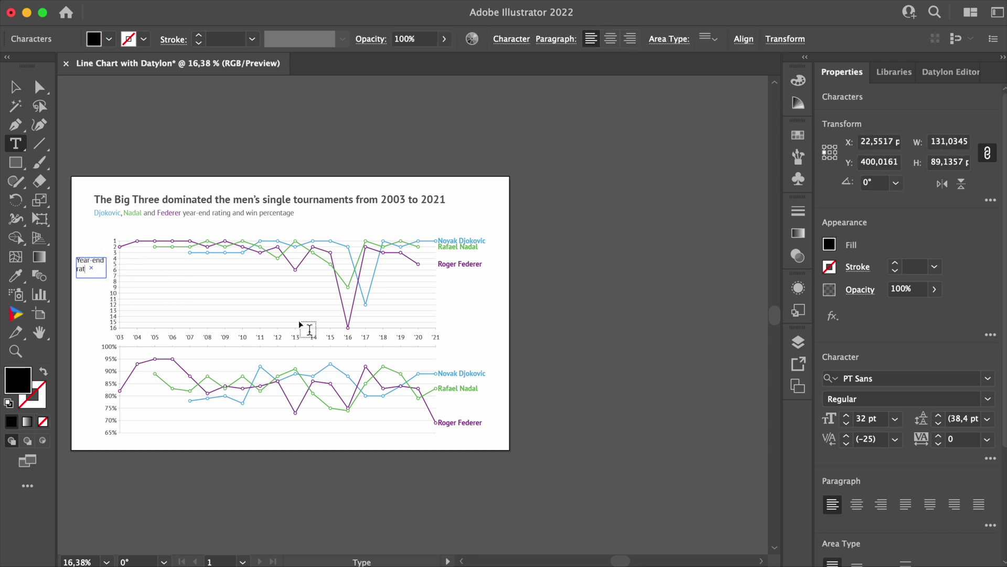
type("ing")
key("ctrl+a")
left_click(866, 418)
type("28")
left_click(987, 399)
left_click(855, 452)
left_click(630, 38)
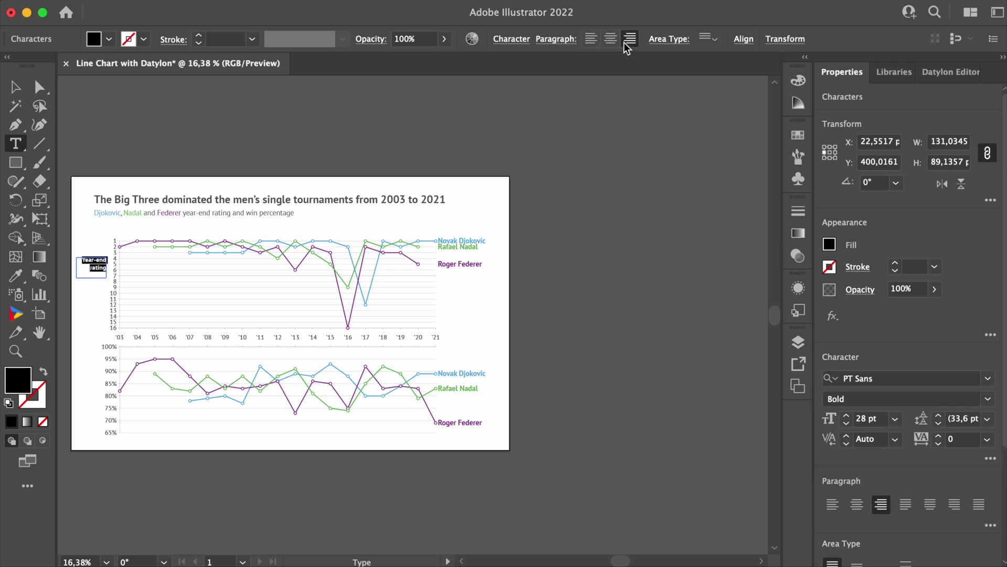
key("Escape")
- Duplicate the label beside the lower chart and change it to 'Win Rate'
left_click_drag(92, 265, 96, 397)
double_click(85, 391)
key("ctrl+a")
type("Win Rate")
key("Escape")
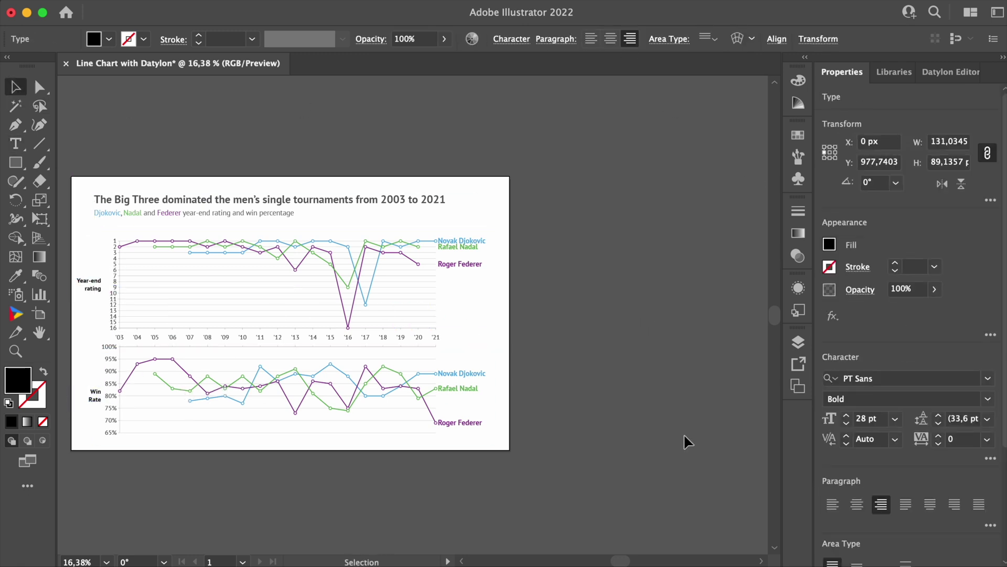
left_click(684, 434)
- Shift the title and subtitle right to align with the chart
left_click(88, 398)
left_click(549, 361)
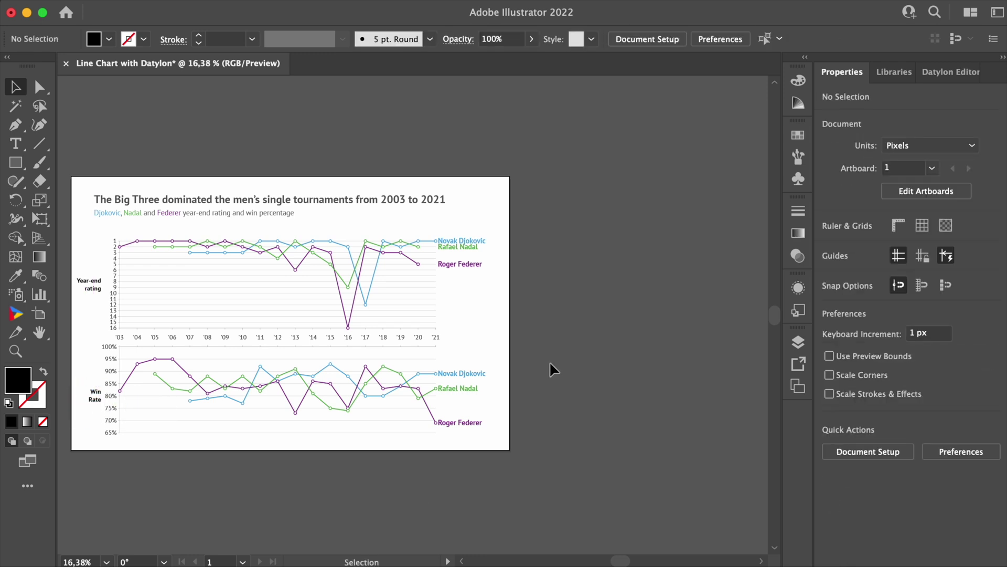
left_click_drag(273, 199, 293, 199)
left_click(731, 334)
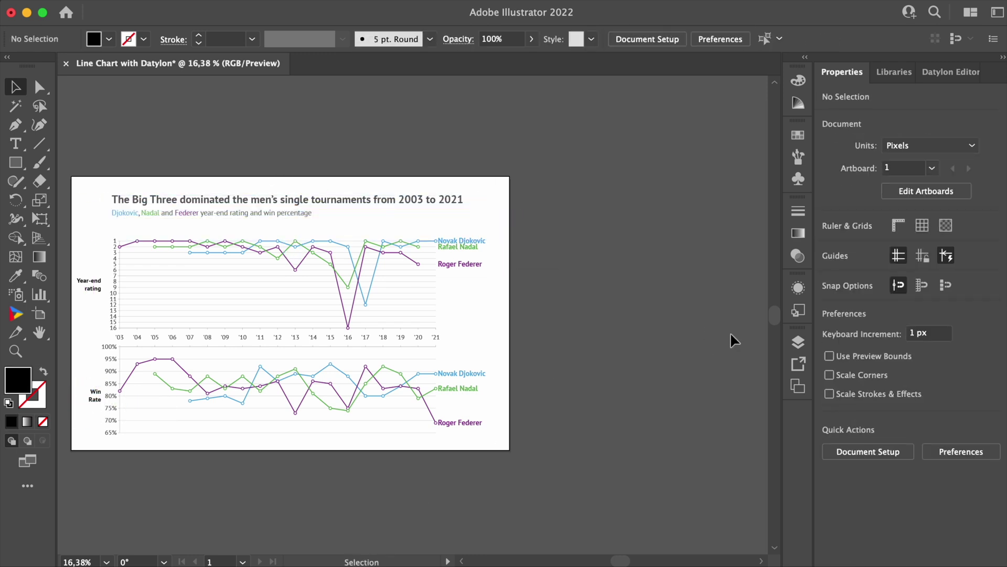
left_click(94, 396)
left_click(603, 341)
- Squash the lower chart from its top edge and stretch the upper chart taller
scroll(604, 337, "left", 5)
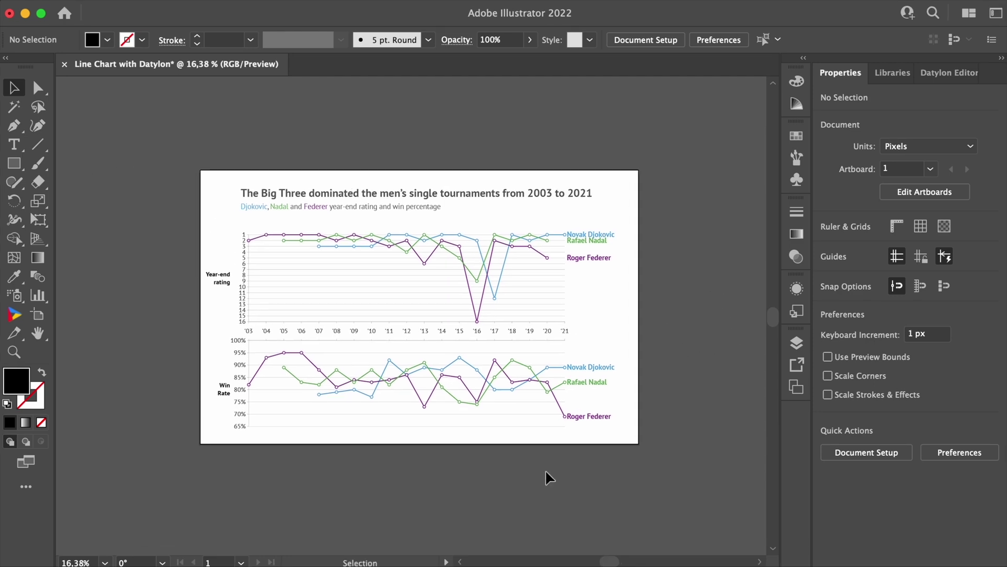
scroll(546, 475, "up", 3)
left_click_drag(413, 349, 423, 389)
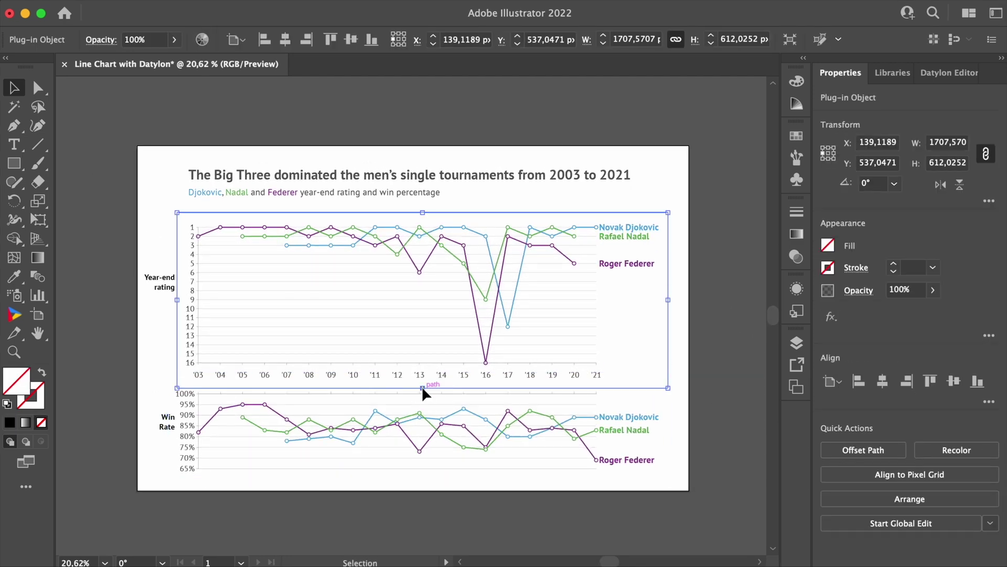
left_click_drag(167, 439, 167, 443)
left_click(100, 383)
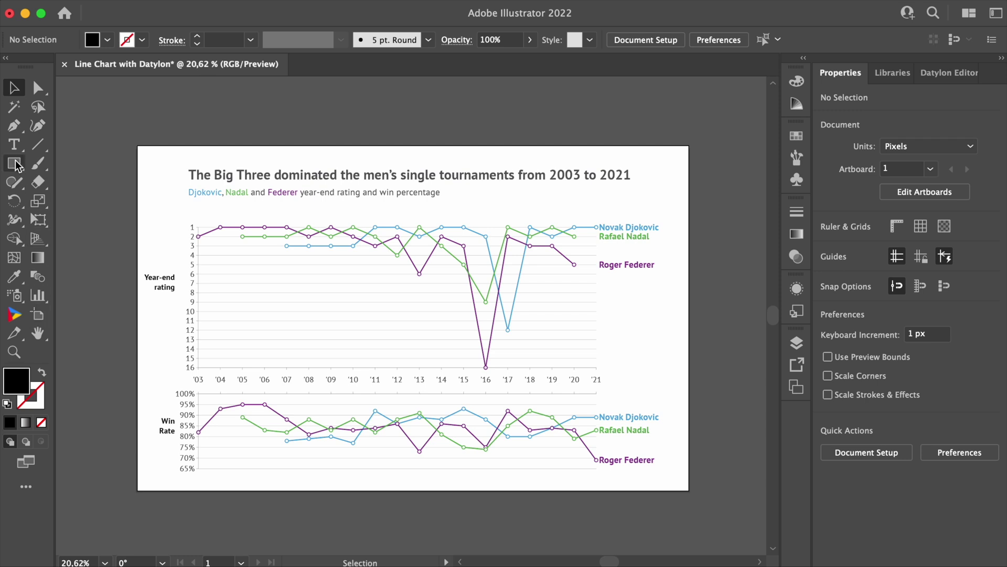
left_click(13, 144)
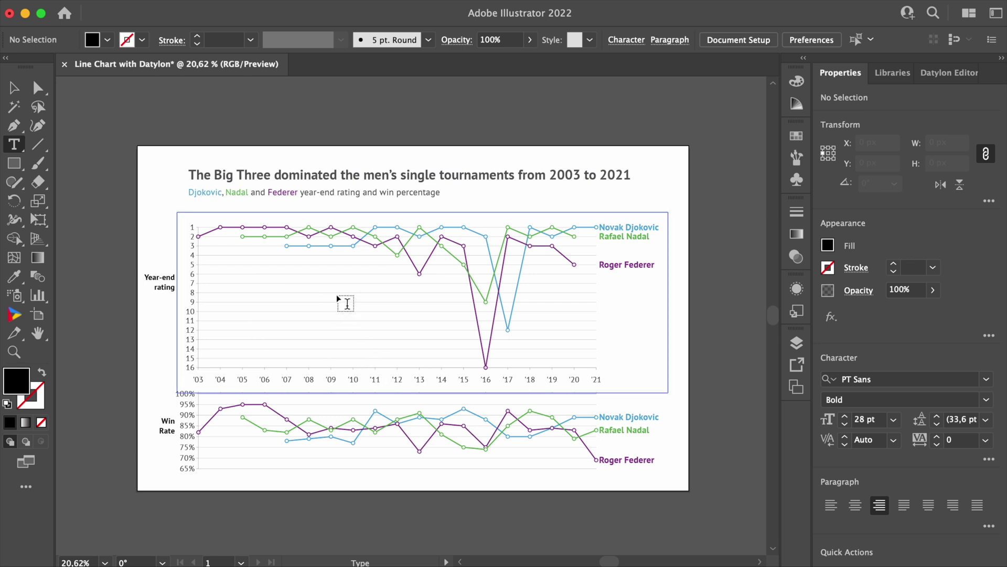
- Paste an italic, left-aligned annotation into a text box near the '18 to '20 columns
left_click_drag(563, 310, 635, 329)
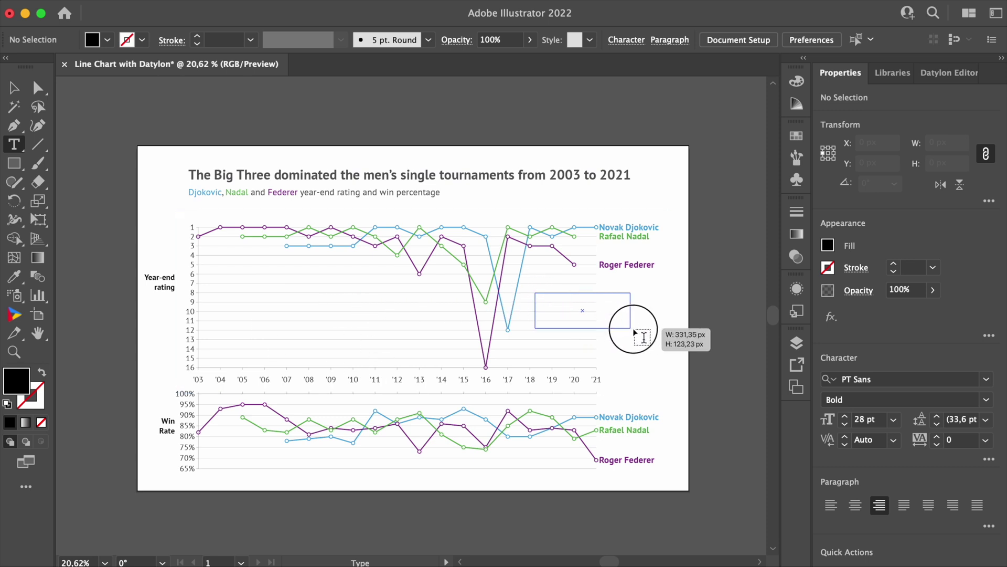
type("Skipped half a year due to knee injury")
key("Escape")
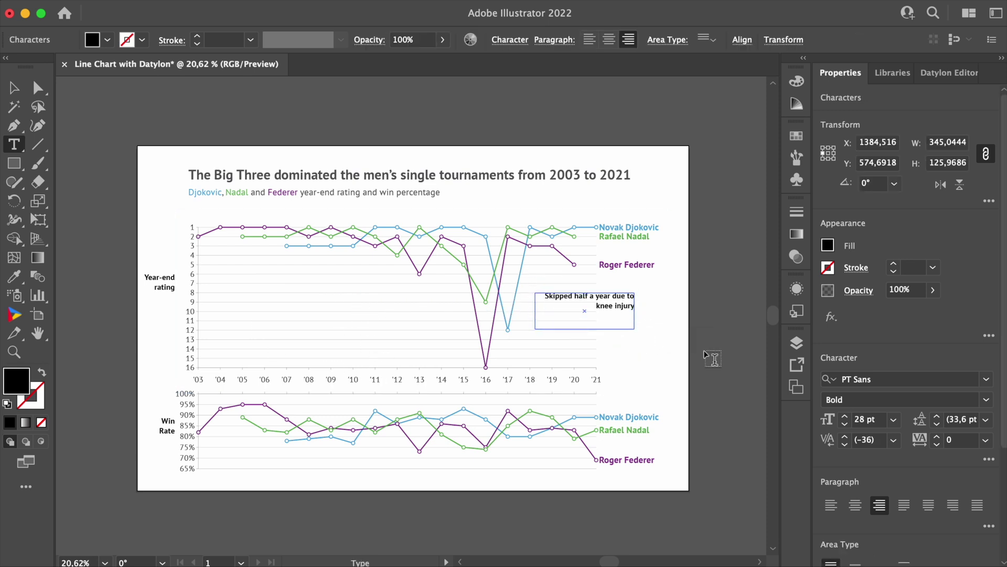
key("Return")
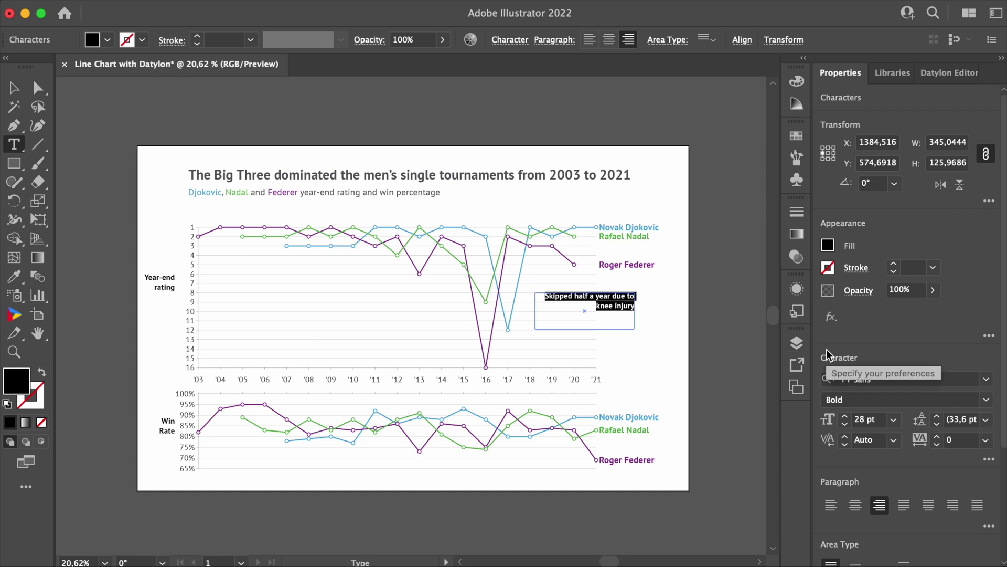
left_click(986, 399)
left_click(964, 437)
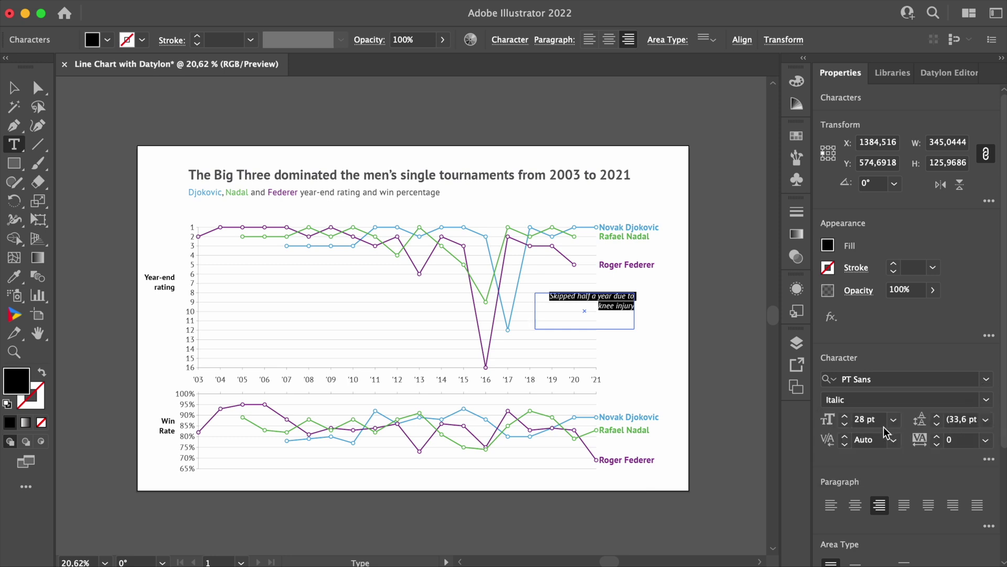
left_click(831, 505)
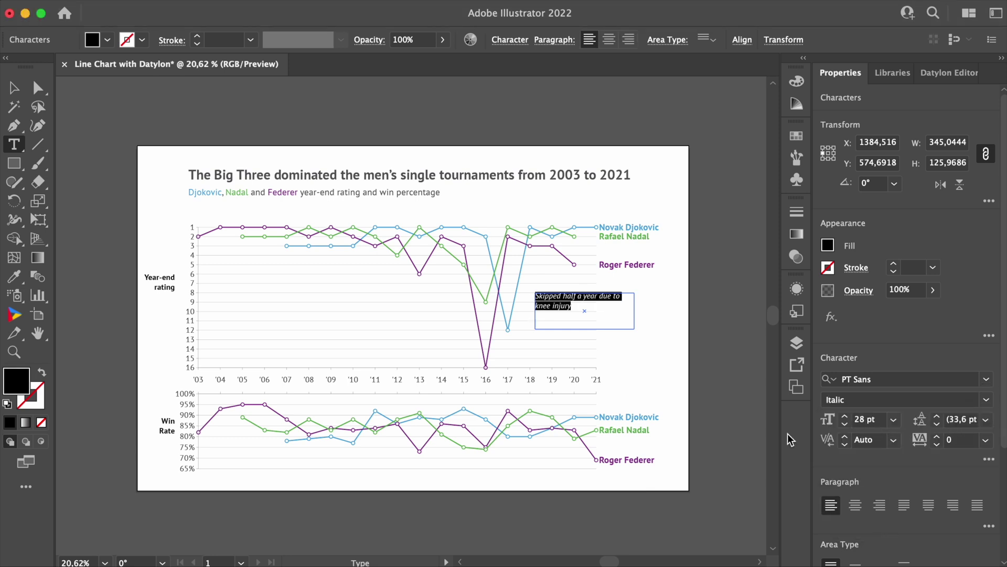
key("Escape")
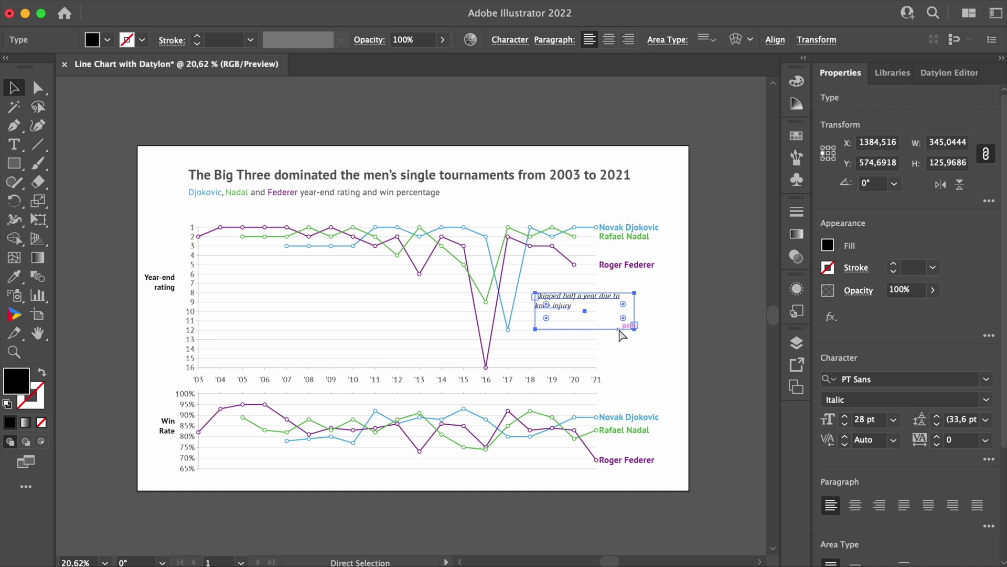
- Duplicate the annotation over '11–'14 as the green wrist injury note
left_click_drag(561, 306, 388, 313)
double_click(389, 314)
key("super+a")
type("Suffered a wrist injury. Subsequently ended the season for a full recovery")
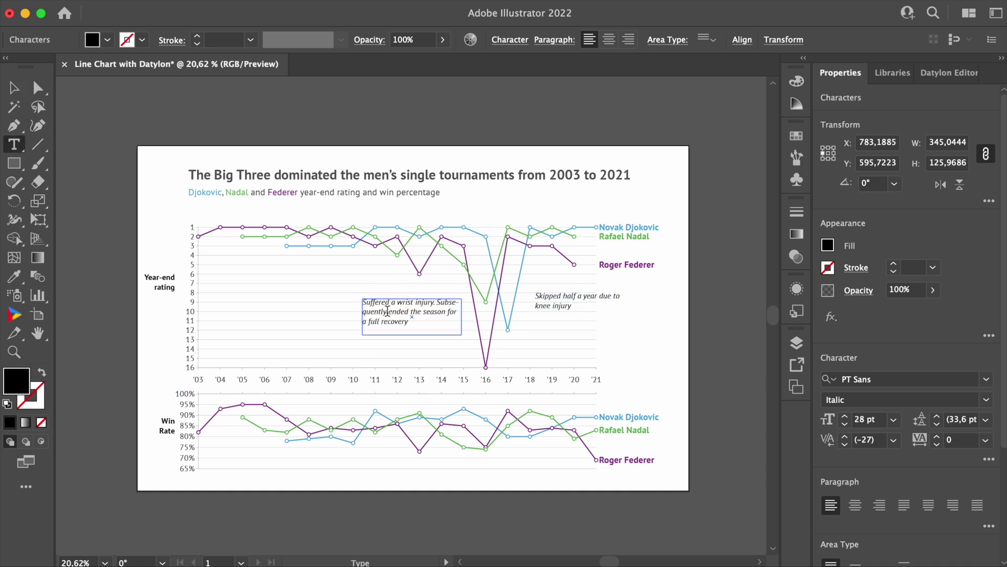
key("Escape")
mouse_move(400, 325)
left_mouse_down()
mouse_move(380, 314)
mouse_move(486, 380)
mouse_move(412, 337)
mouse_move(389, 364)
left_mouse_up()
key("super+z")
key("super+z")
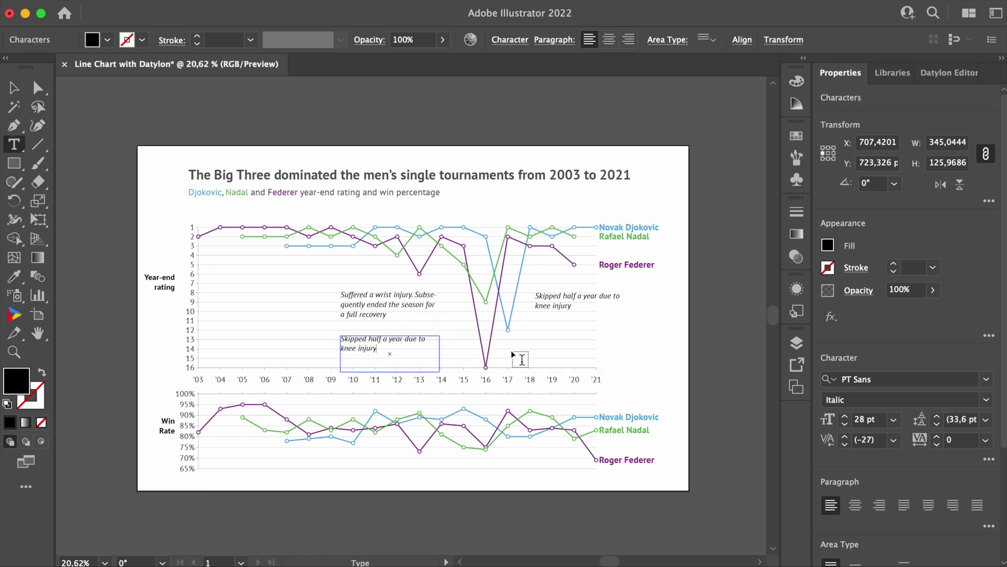
key("super+z")
- Colour the left knee note purple and the right knee note blue
left_click(828, 245)
left_click(827, 248)
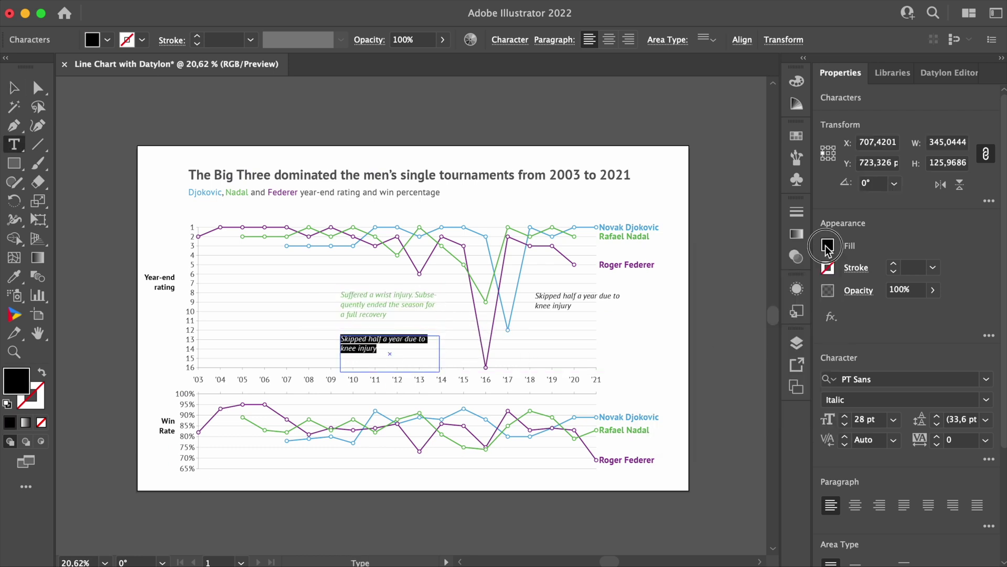
key("Return")
triple_click(603, 303)
left_click(828, 246)
key("Return")
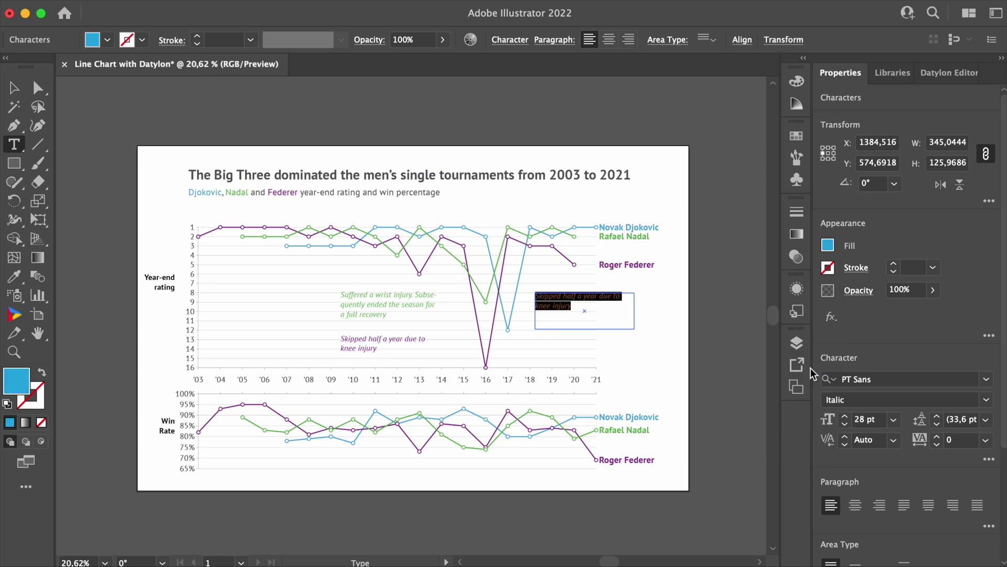
key("Escape")
left_click(699, 357)
- Reposition the knee and wrist notes around the upper chart
mouse_move(621, 310)
left_mouse_down()
mouse_move(679, 308)
mouse_move(626, 317)
left_mouse_up()
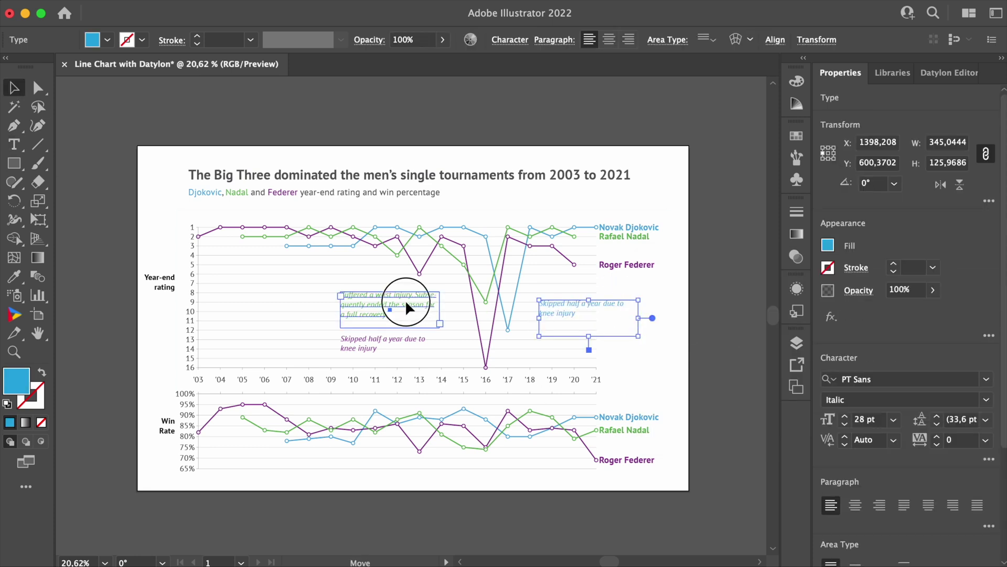
mouse_move(407, 307)
left_mouse_down()
mouse_move(396, 308)
mouse_move(423, 338)
left_mouse_up()
left_click(722, 464)
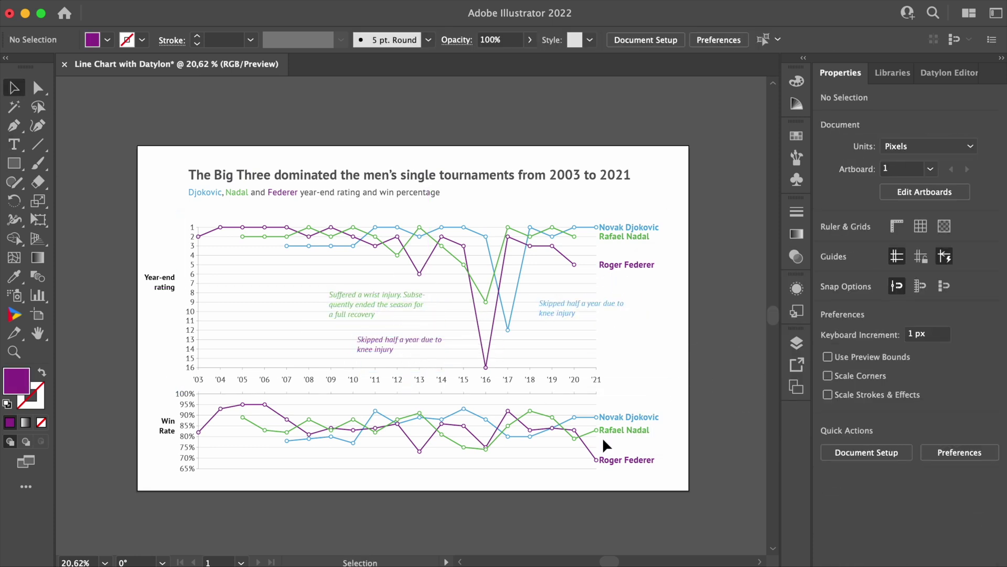
left_click_drag(367, 342, 390, 312)
left_click_drag(566, 305, 567, 309)
left_click(720, 384)
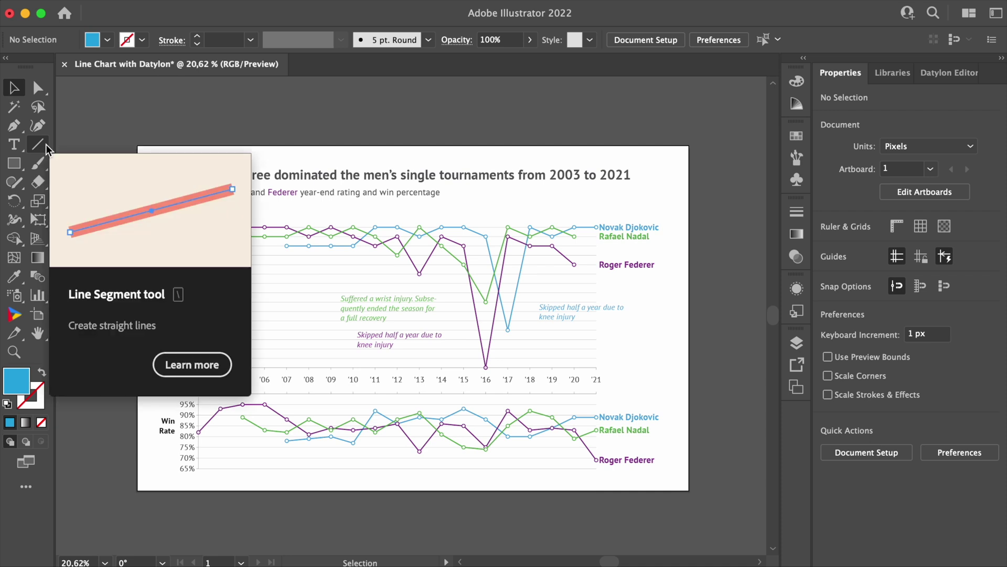
- Draw a blue connector line from Djokovic's '17 dip to the right knee note
left_click(45, 144)
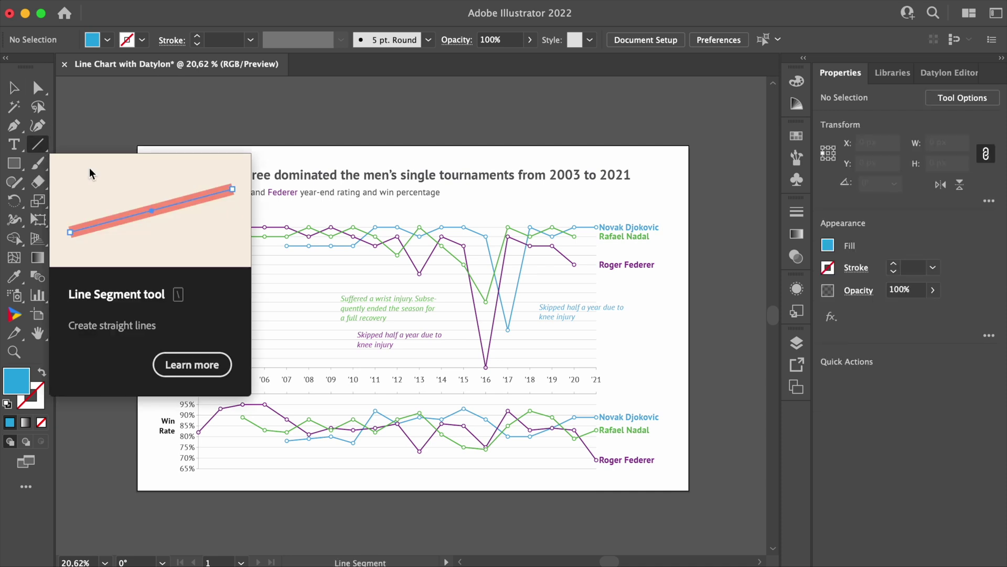
left_click_drag(535, 313, 508, 331)
key("v")
left_click(829, 245)
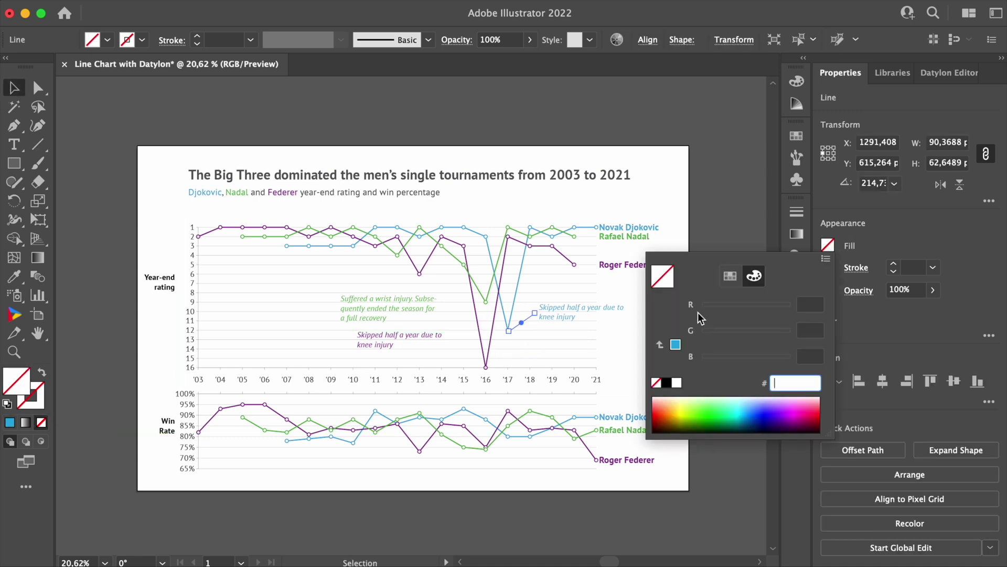
left_click(675, 344)
key("Escape")
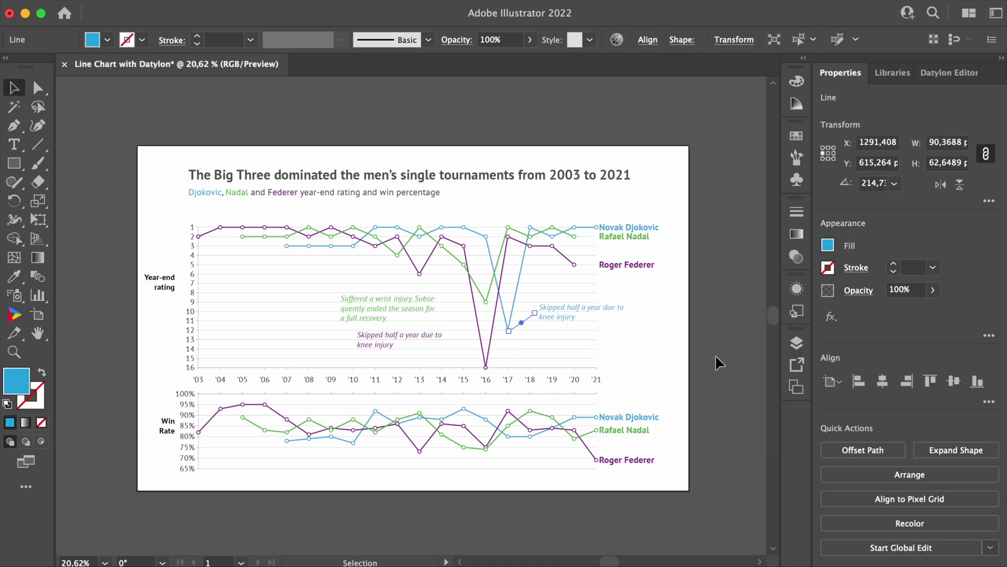
- Give the connector line a matching blue stroke
left_click(717, 271)
left_click(528, 317)
left_click(893, 265)
left_click(827, 268)
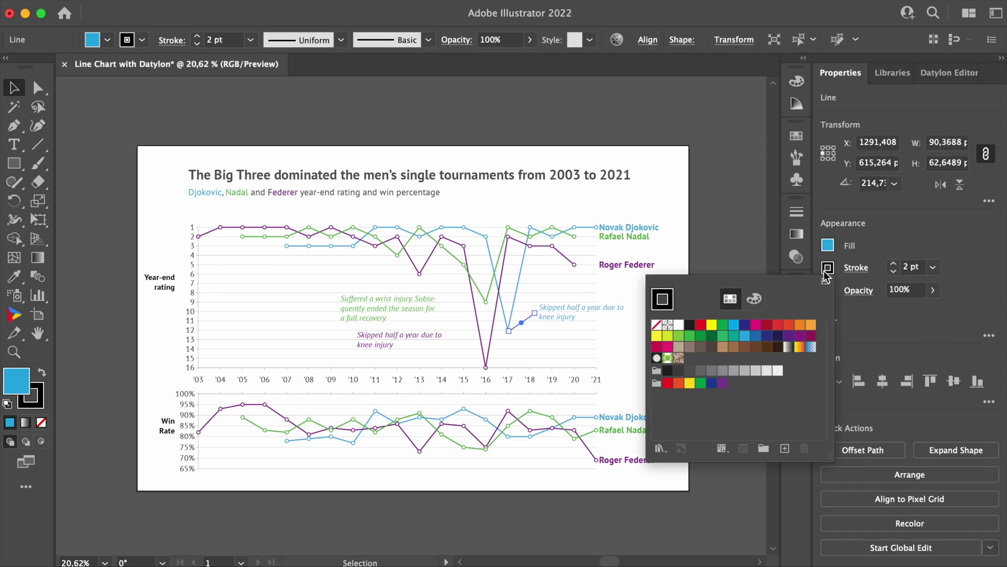
left_click(754, 299)
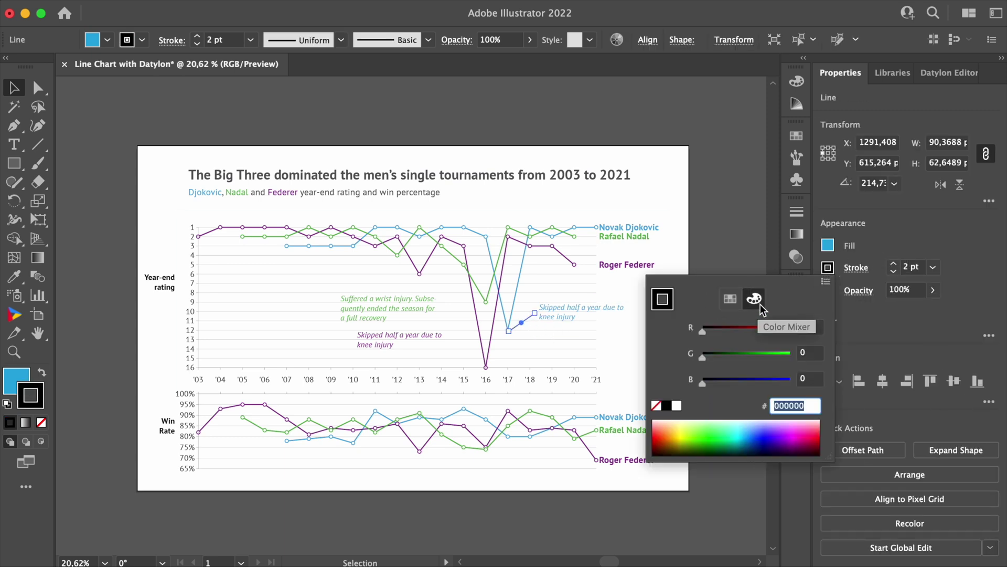
type("29abe2")
key("Return")
left_click(751, 314)
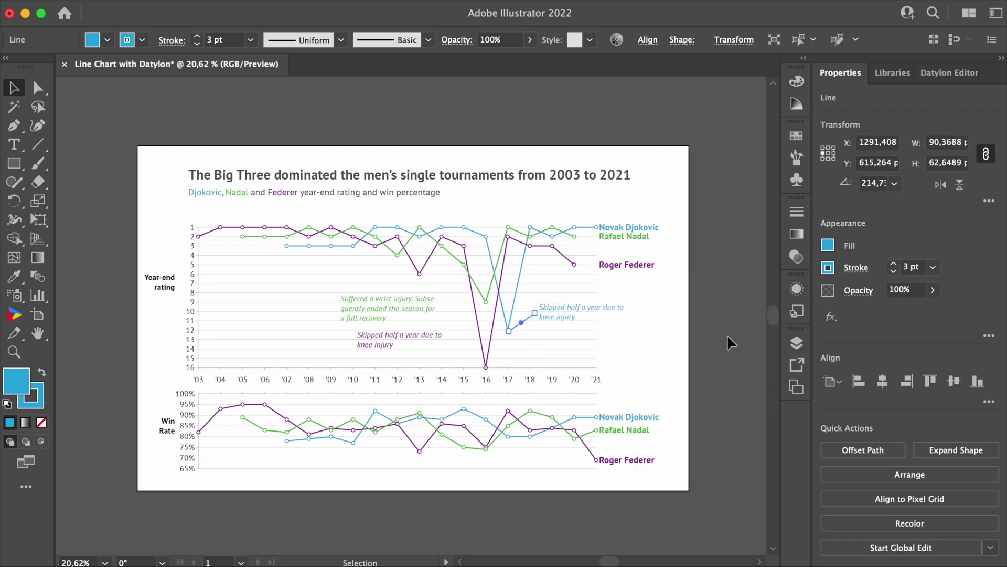
left_click(751, 320)
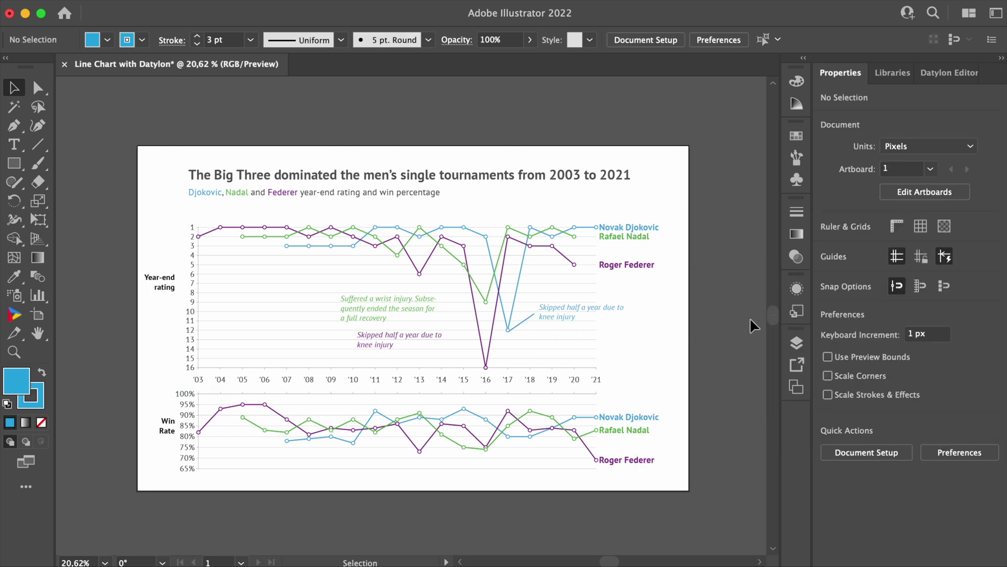
- Paste a copy of the connector and reshape it beside the wrist note
left_click(524, 319)
key("ctrl+c")
key("ctrl+v")
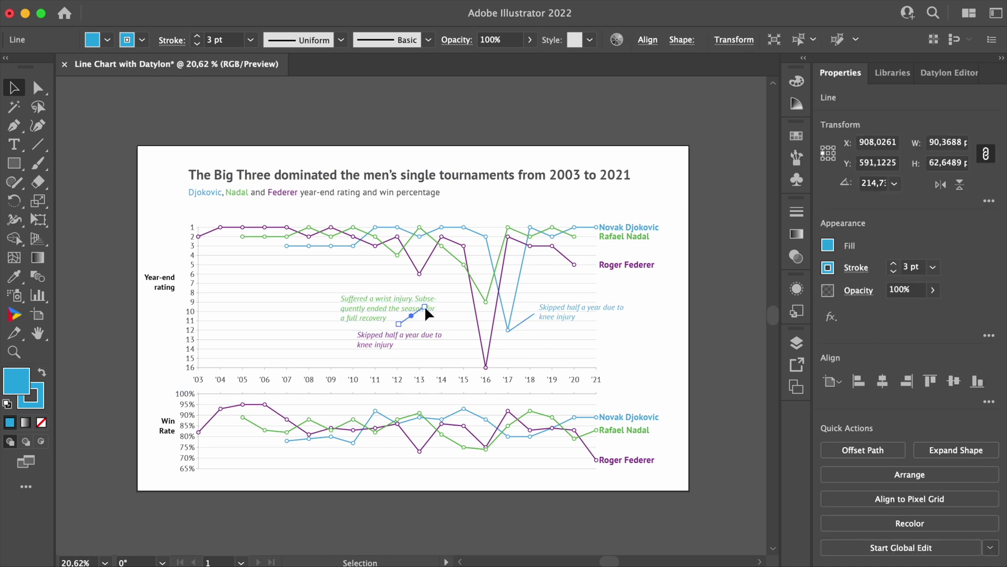
left_click_drag(424, 306, 477, 301)
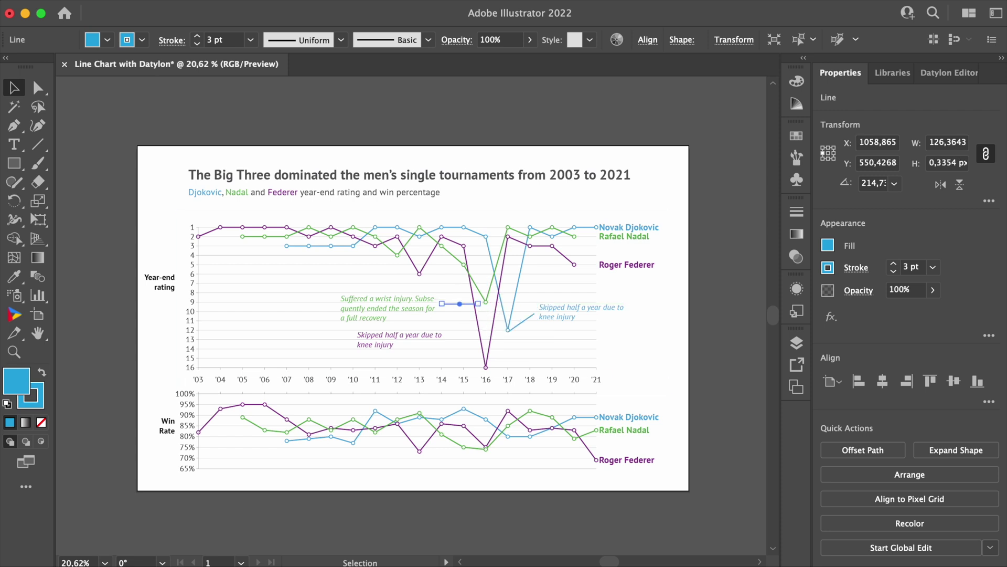
- Colour the copied line green in fill and stroke and send it to the back
left_click(829, 247)
key("ctrl+v")
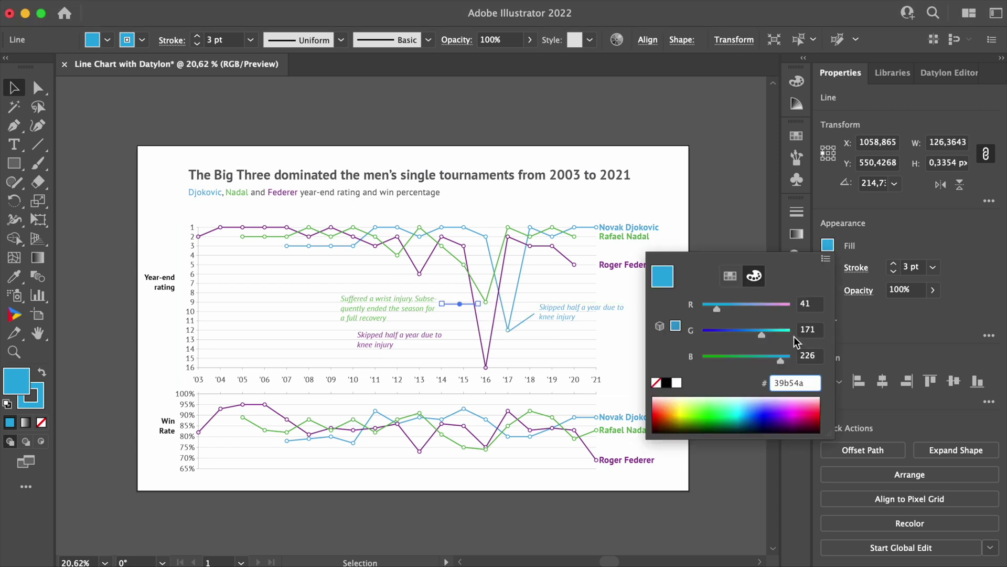
key("Return")
left_click(829, 268)
key("ctrl+v")
key("Return")
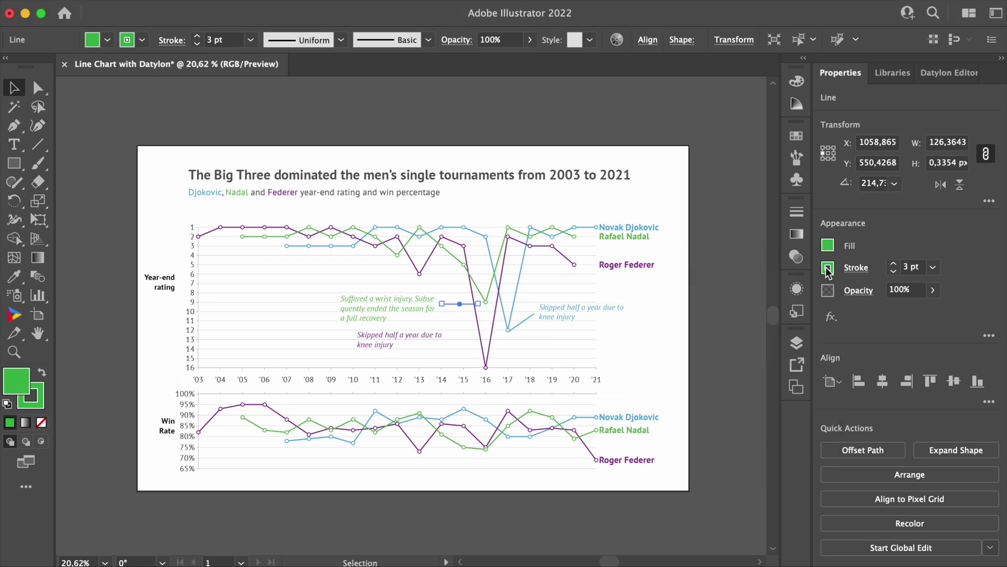
left_click(860, 475)
left_click(850, 536)
left_click(704, 391)
- Run the spare line from Federer's '16 low point to the knee note, coloured purple
left_click(424, 319)
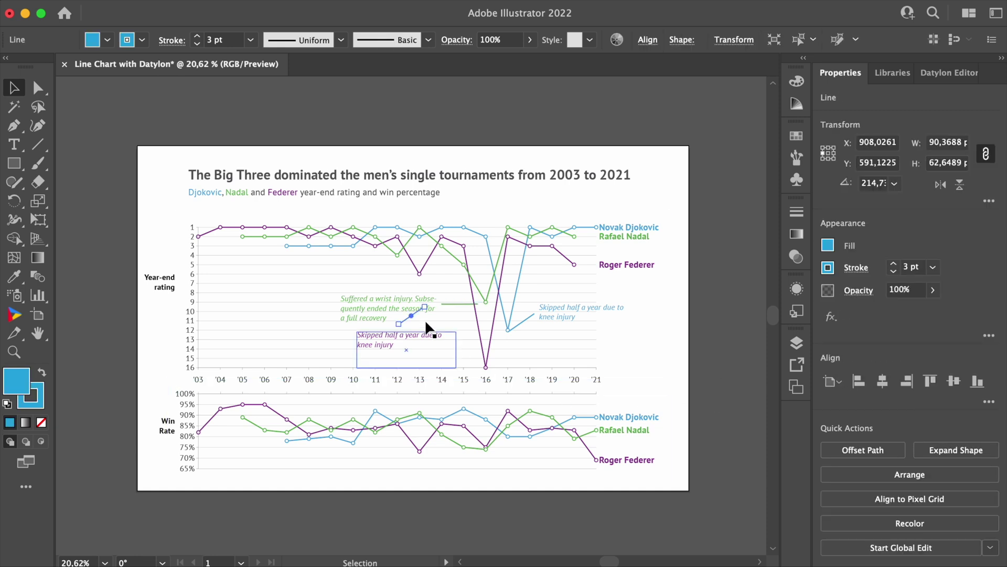
left_click_drag(425, 304, 486, 365)
left_click_drag(400, 324, 429, 342)
left_click(827, 245)
left_click(734, 414)
left_click(853, 321)
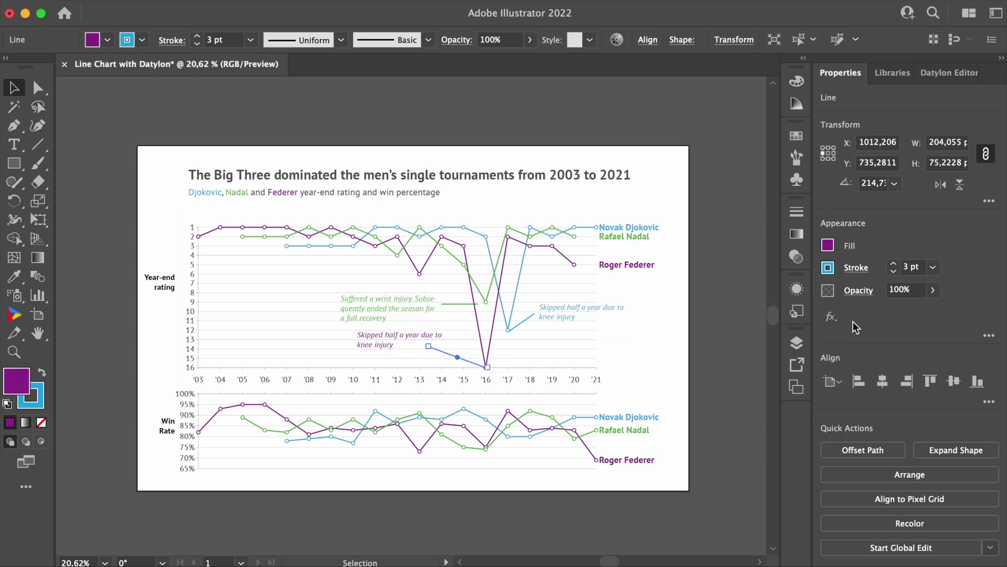
left_click(827, 267)
left_click(795, 389)
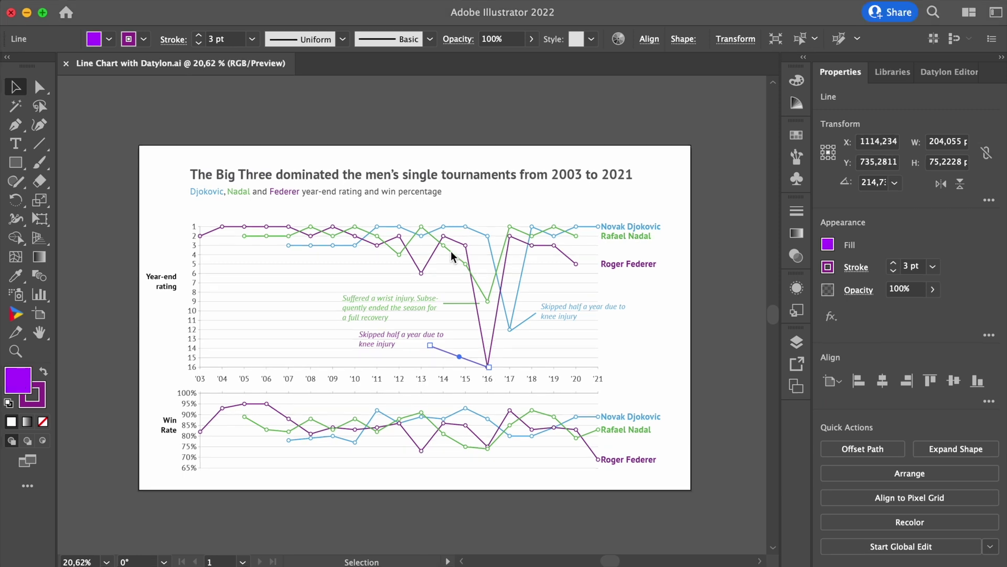
- Export the Line Chart artboard as a 1x PNG to the Desktop via Export for Screens
left_click(107, 1)
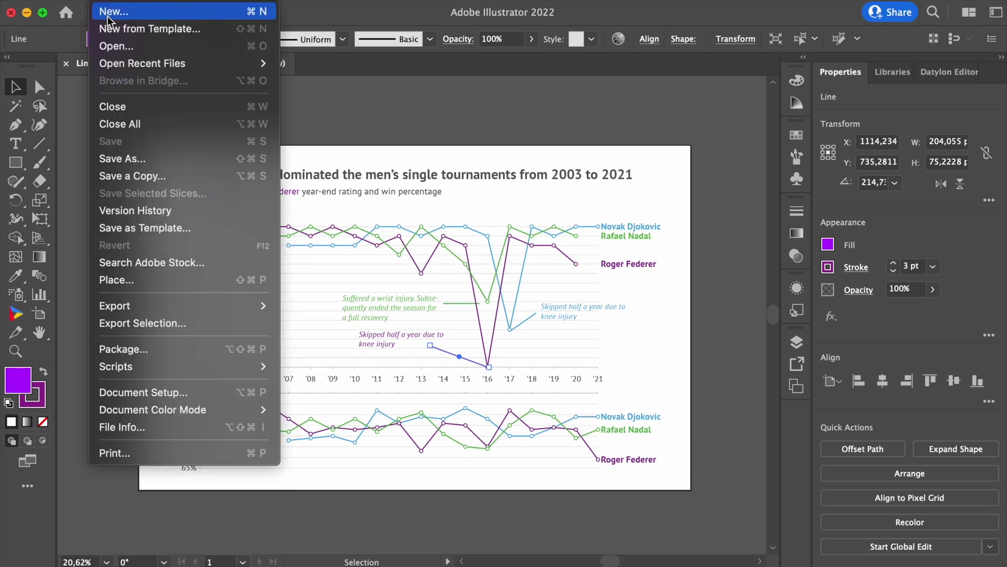
mouse_move(123, 314)
left_click(325, 305)
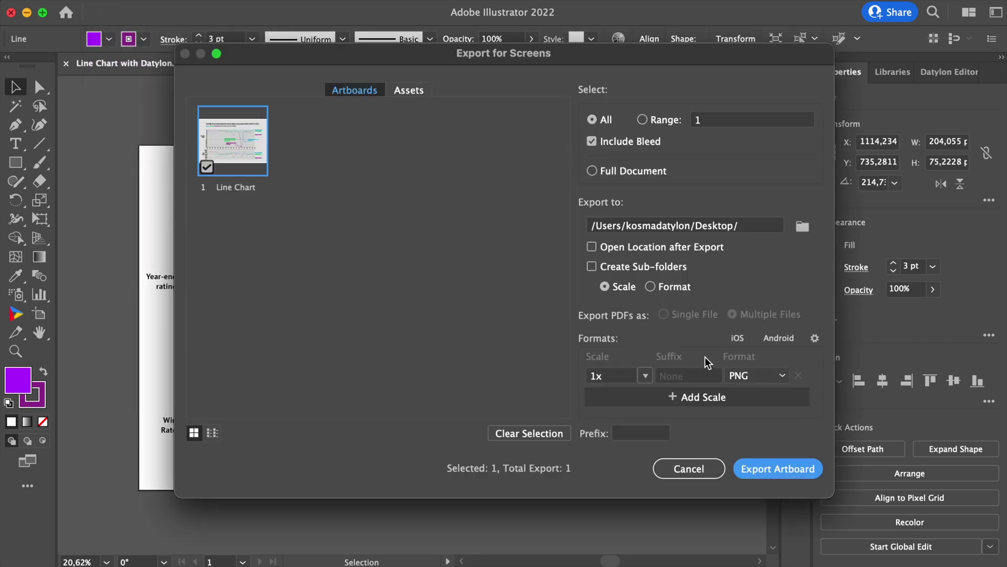
left_click(786, 373)
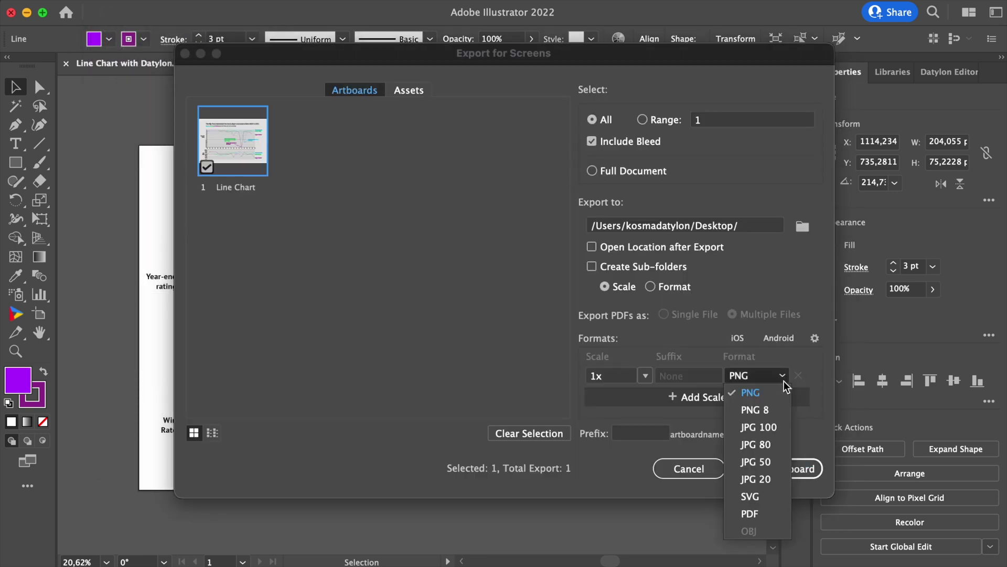
left_click(806, 443)
left_click(800, 464)
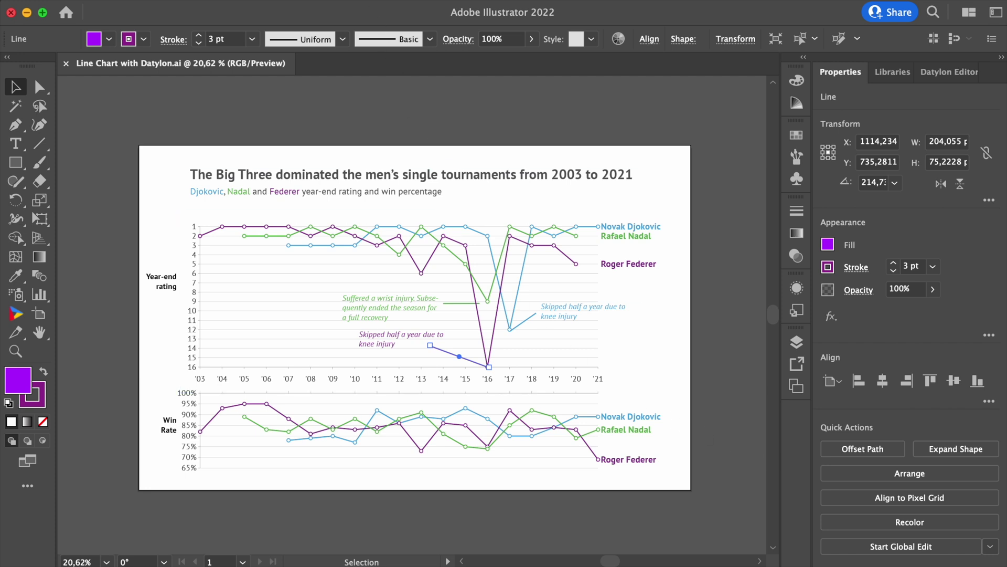
left_click(388, 1)
- Publish the chart to Datylon from the Datylon Account extension panel
mouse_move(618, 105)
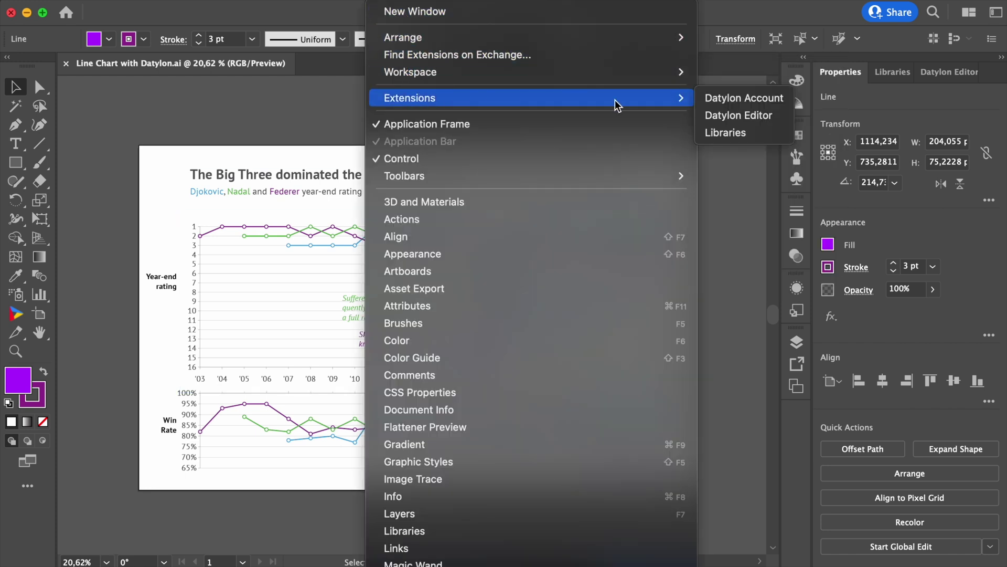
left_click(751, 98)
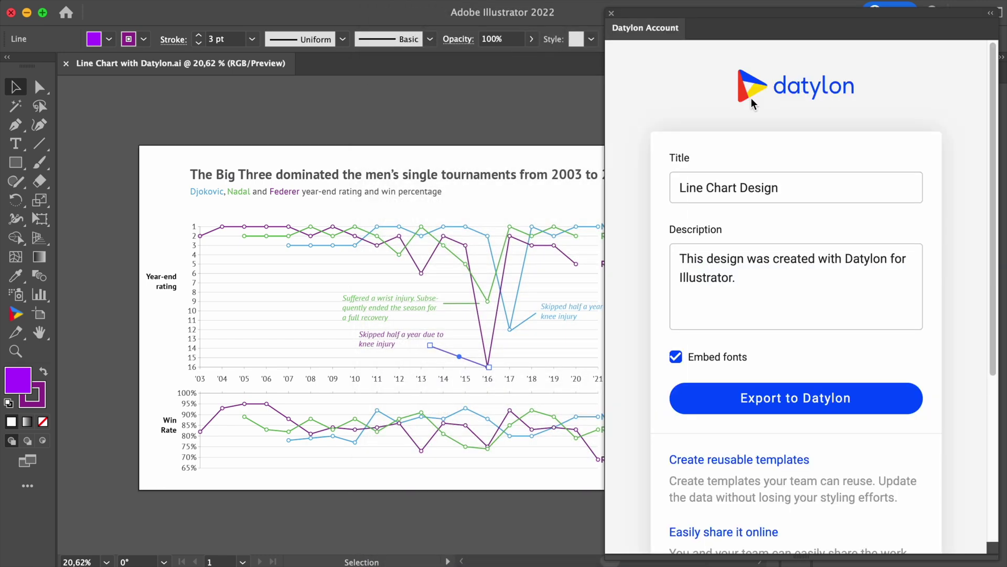
left_click(785, 404)
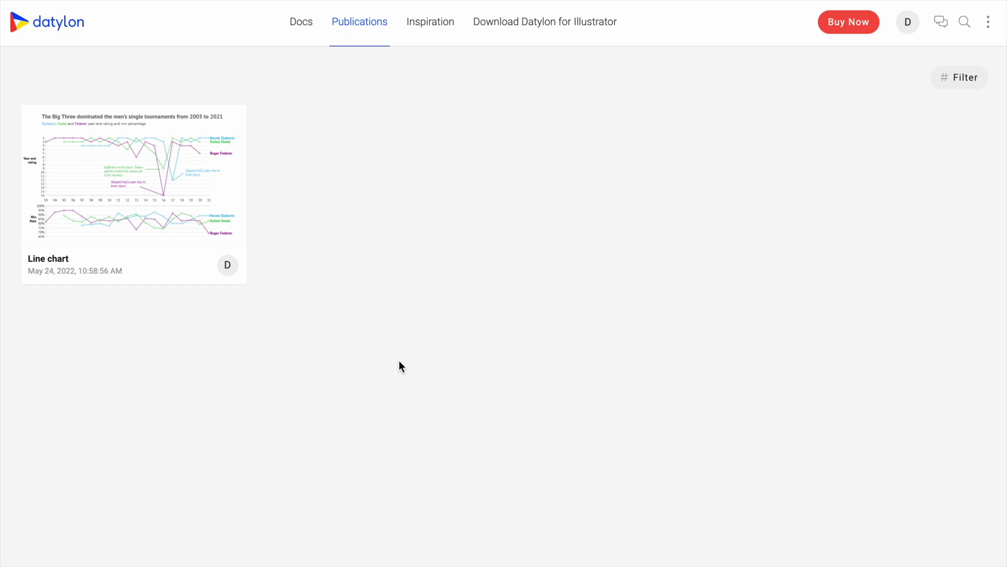
- Open Share & Embed for the Line chart publication from its right-click menu
right_click(127, 182)
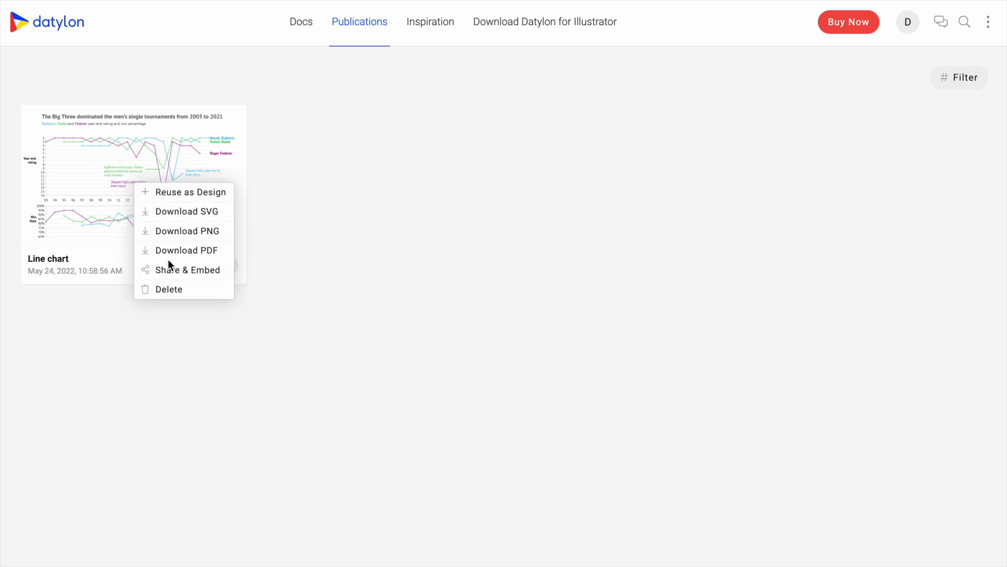
left_click(607, 315)
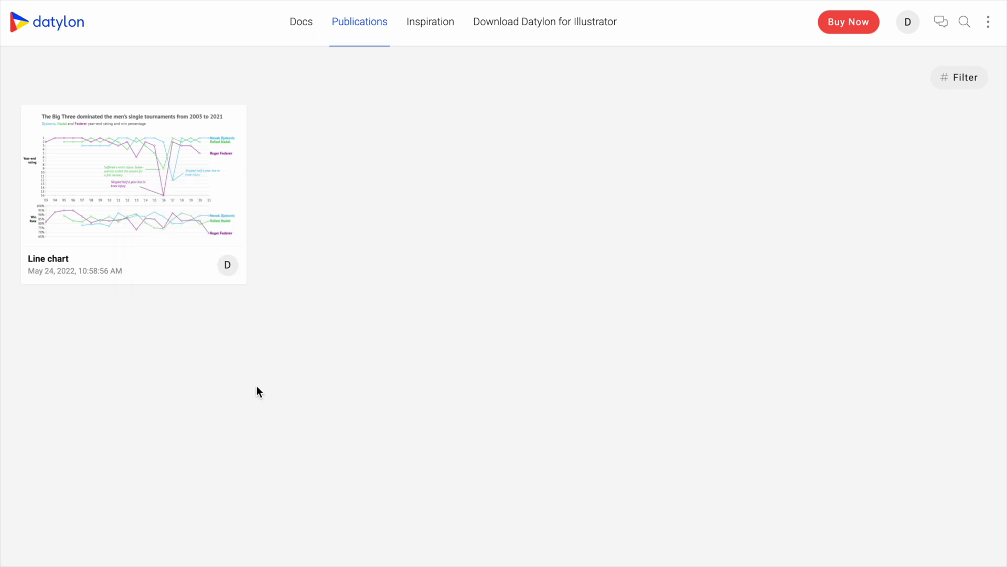
right_click(163, 193)
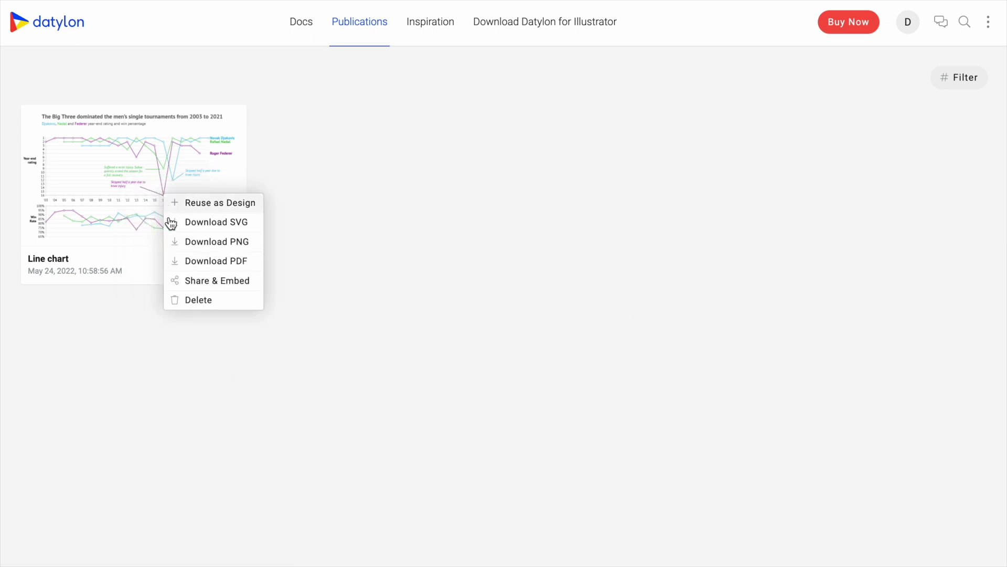
left_click(181, 279)
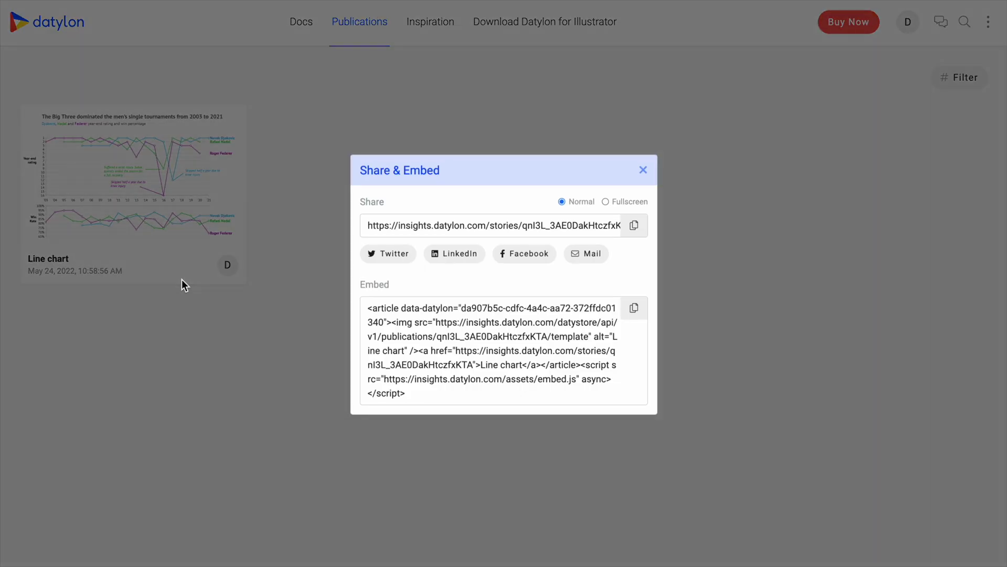